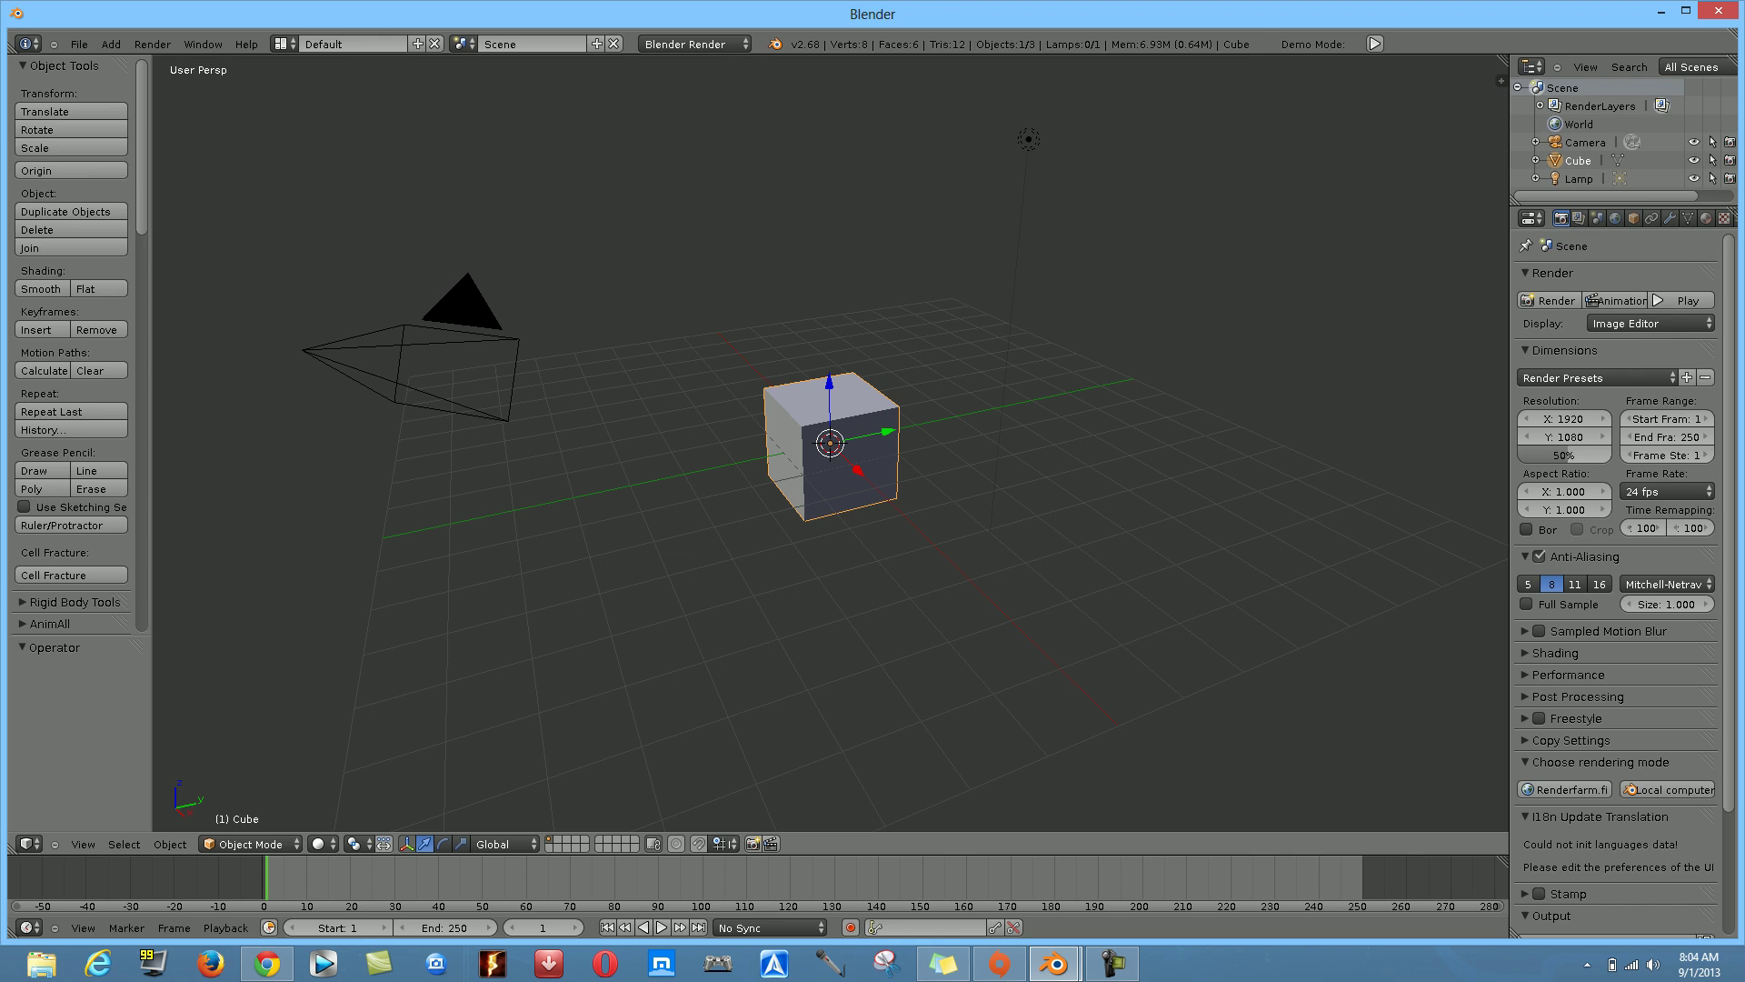
Delete the default cube from the scene
key("g")
key("z")
key("Return")
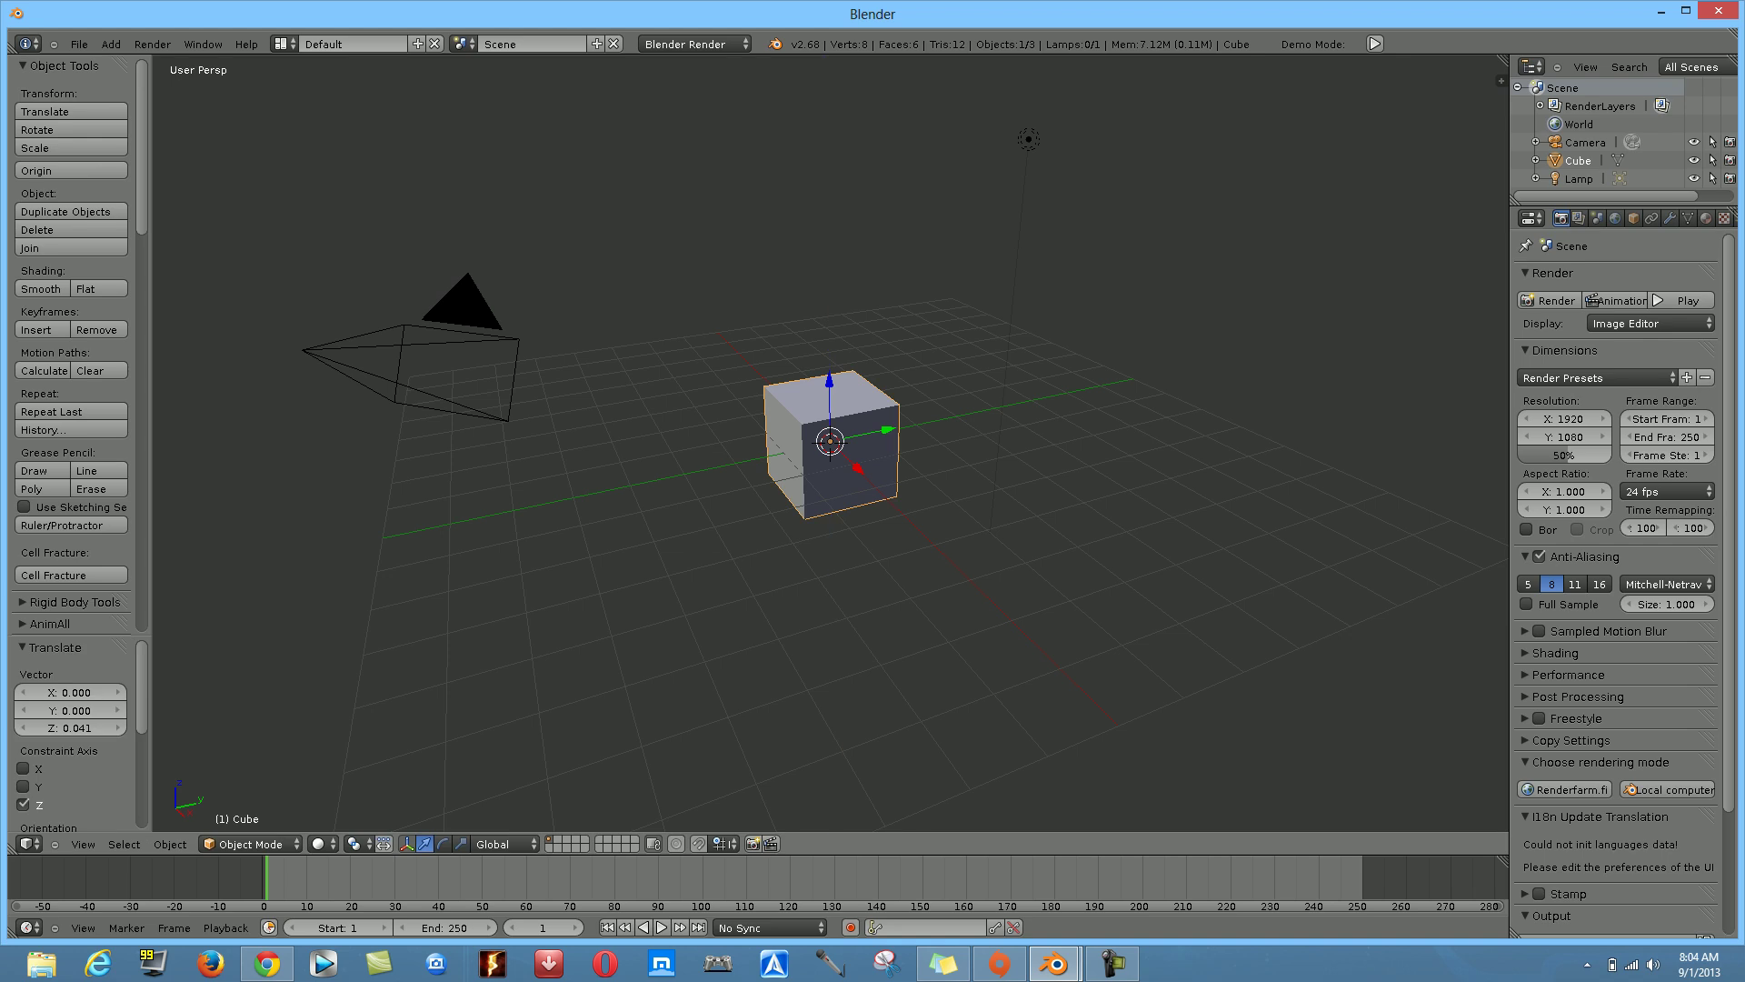
key("x")
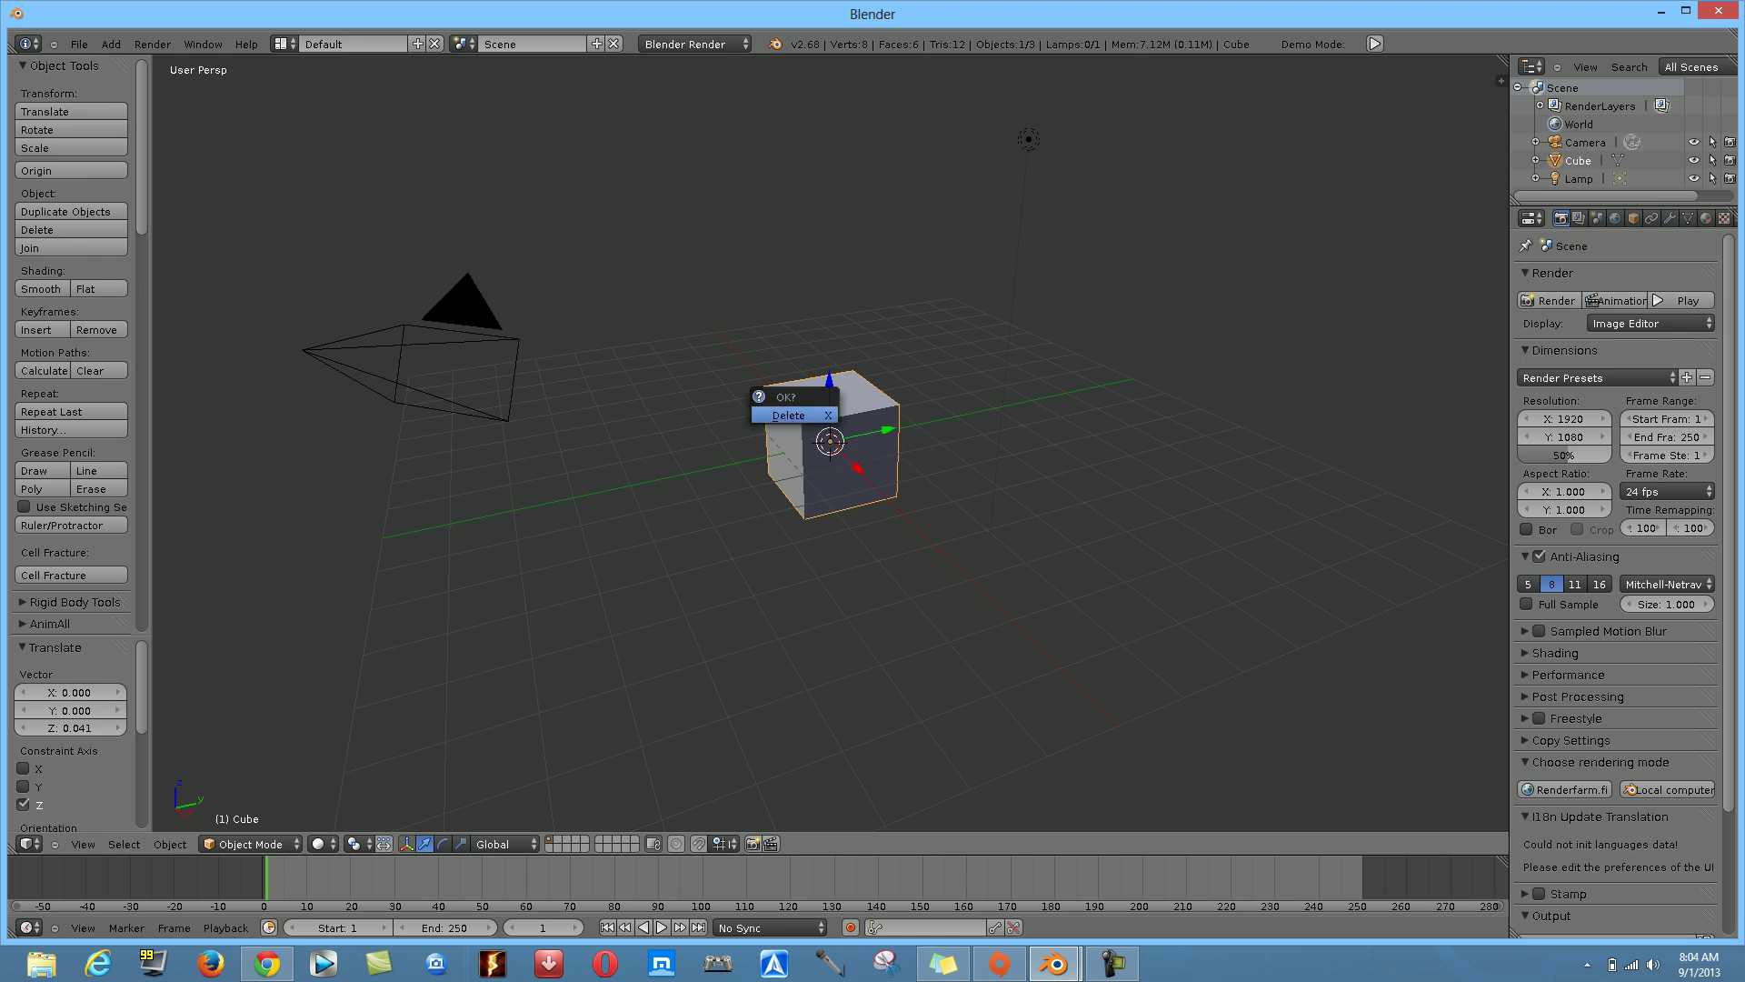
key("Return")
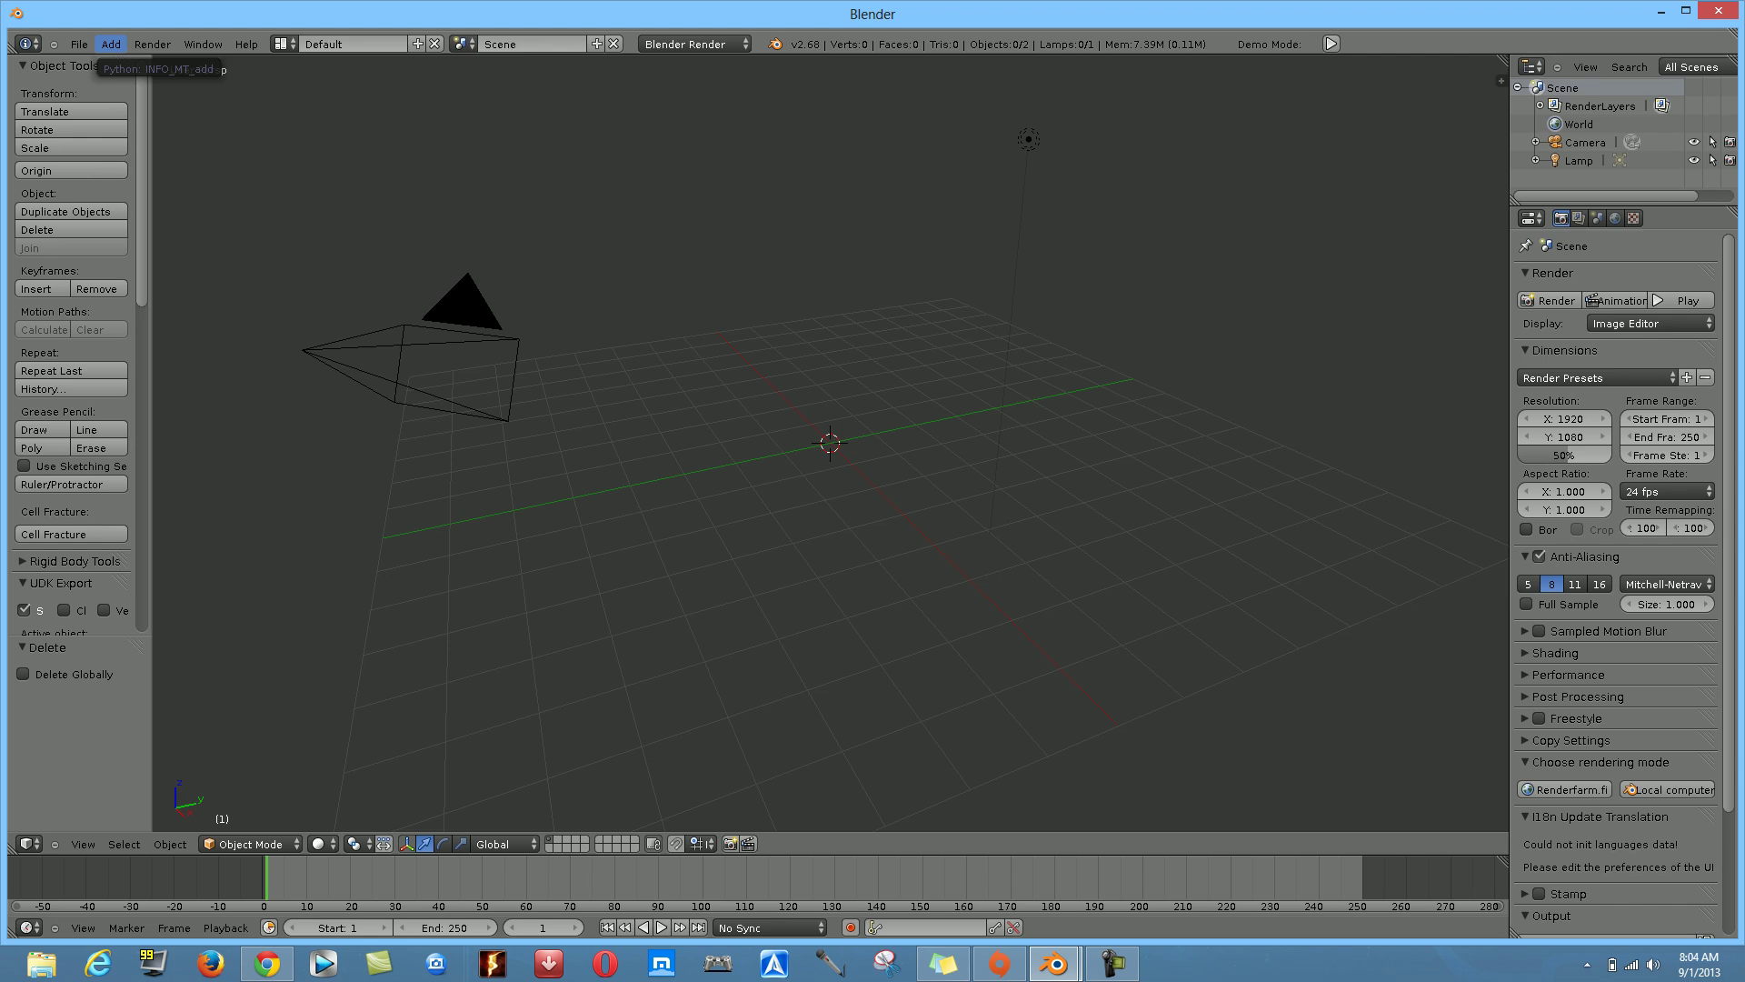
Add a plane as the floor and scale it by about 10.04 along X and 8.88 along Y
left_click(110, 44)
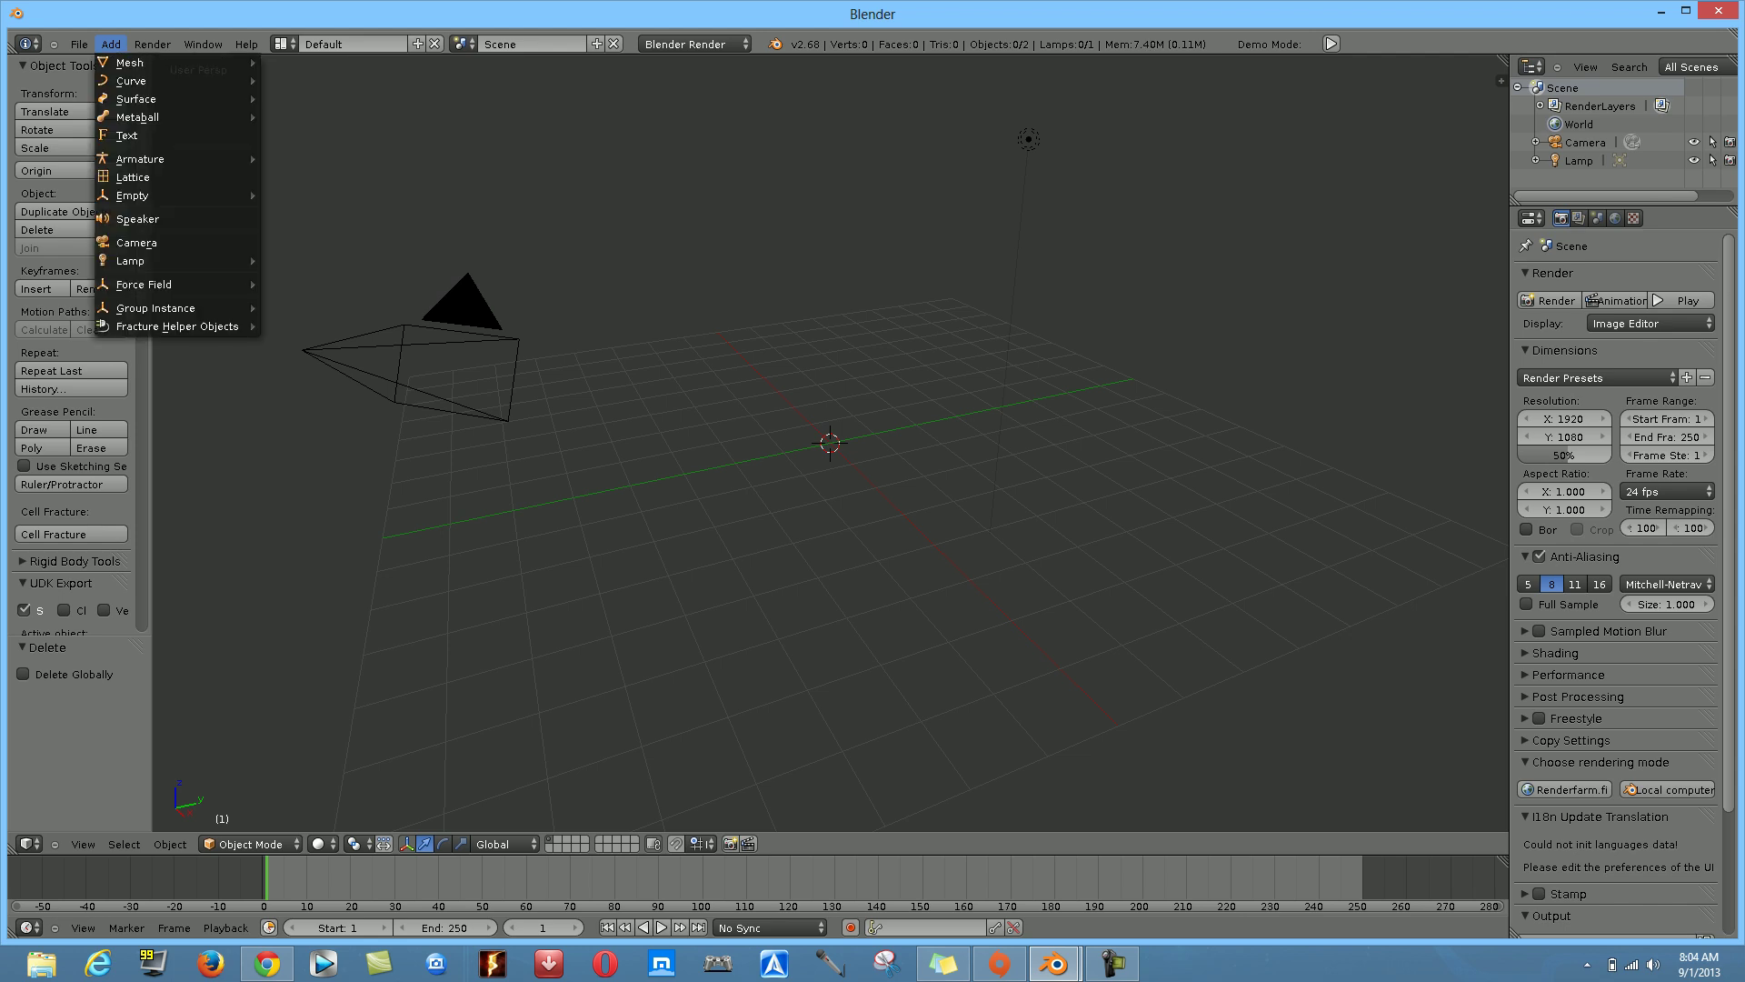
mouse_move(129, 62)
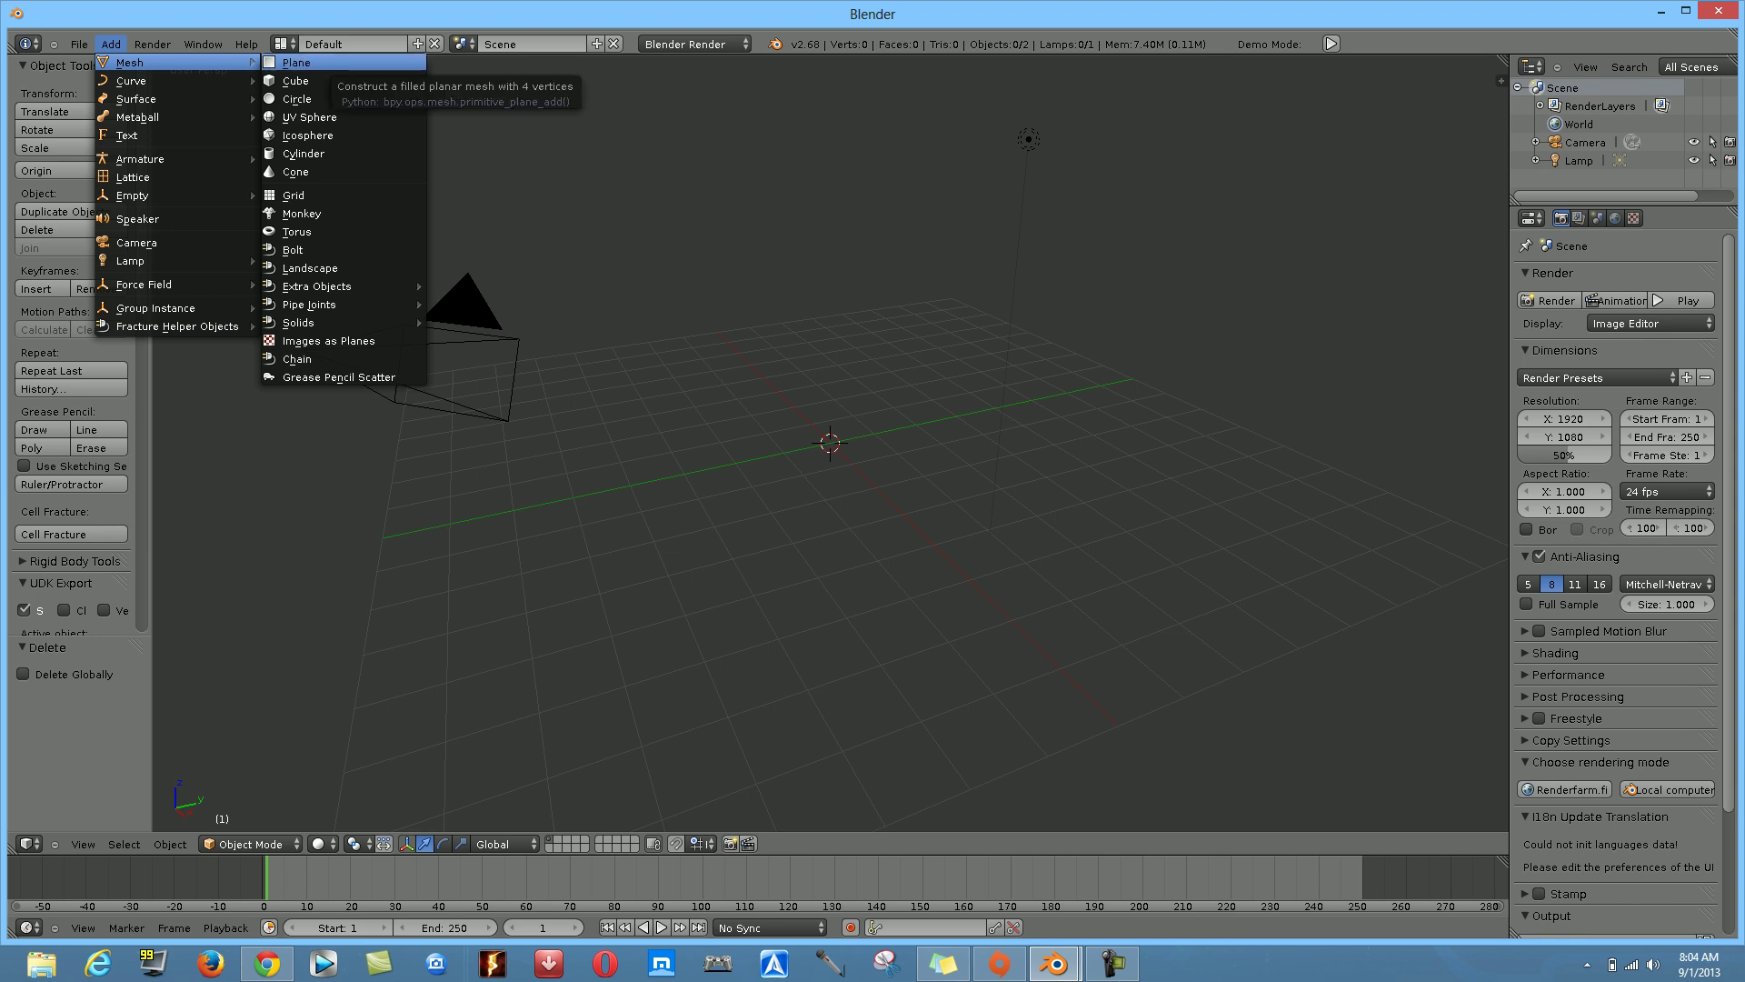
left_click(298, 62)
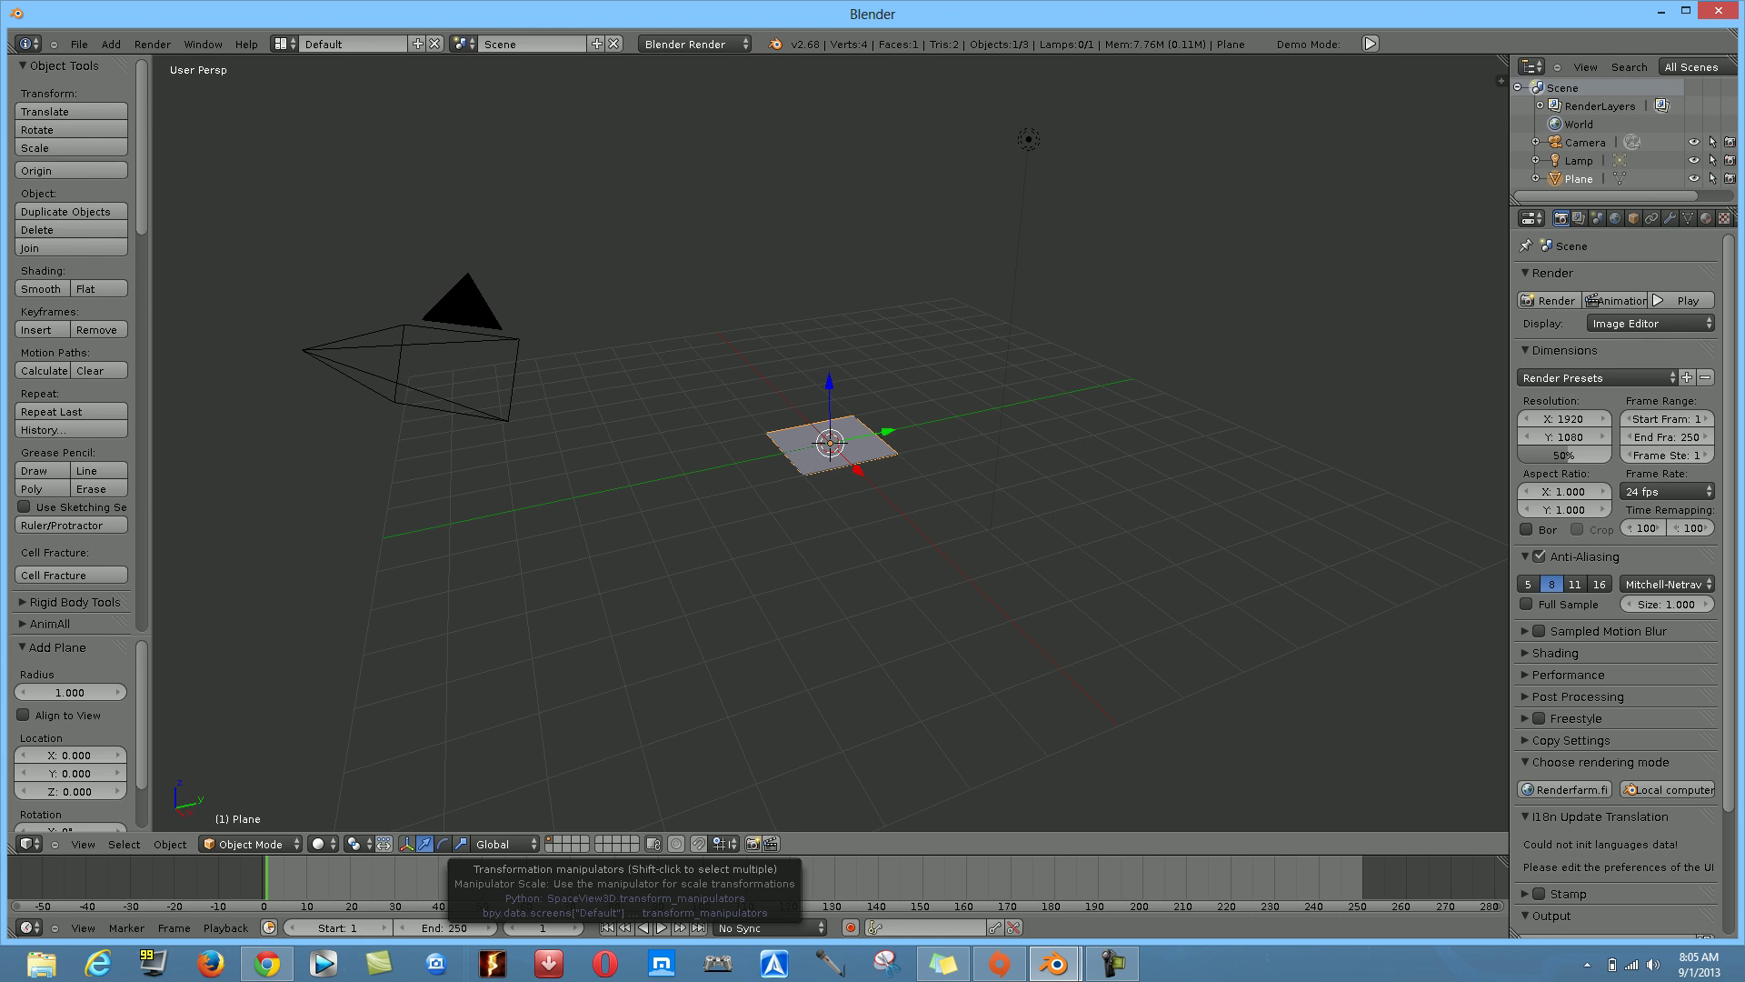
left_click(461, 843)
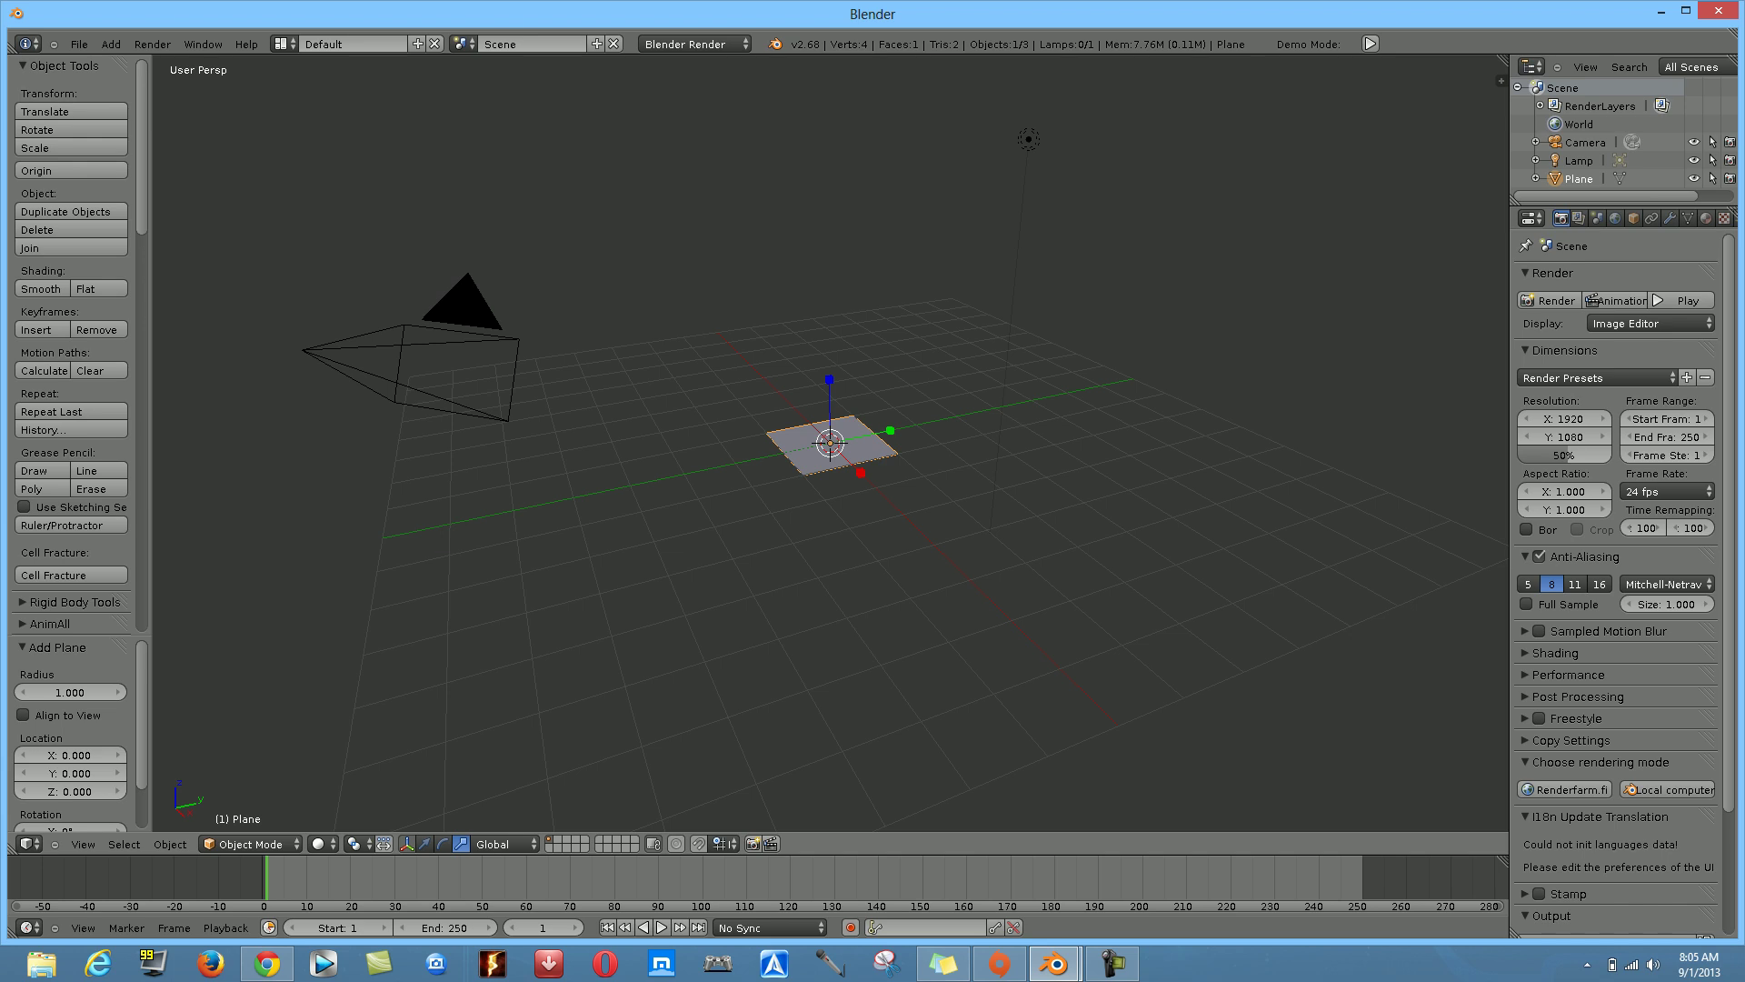
left_click_drag(861, 472, 1025, 683)
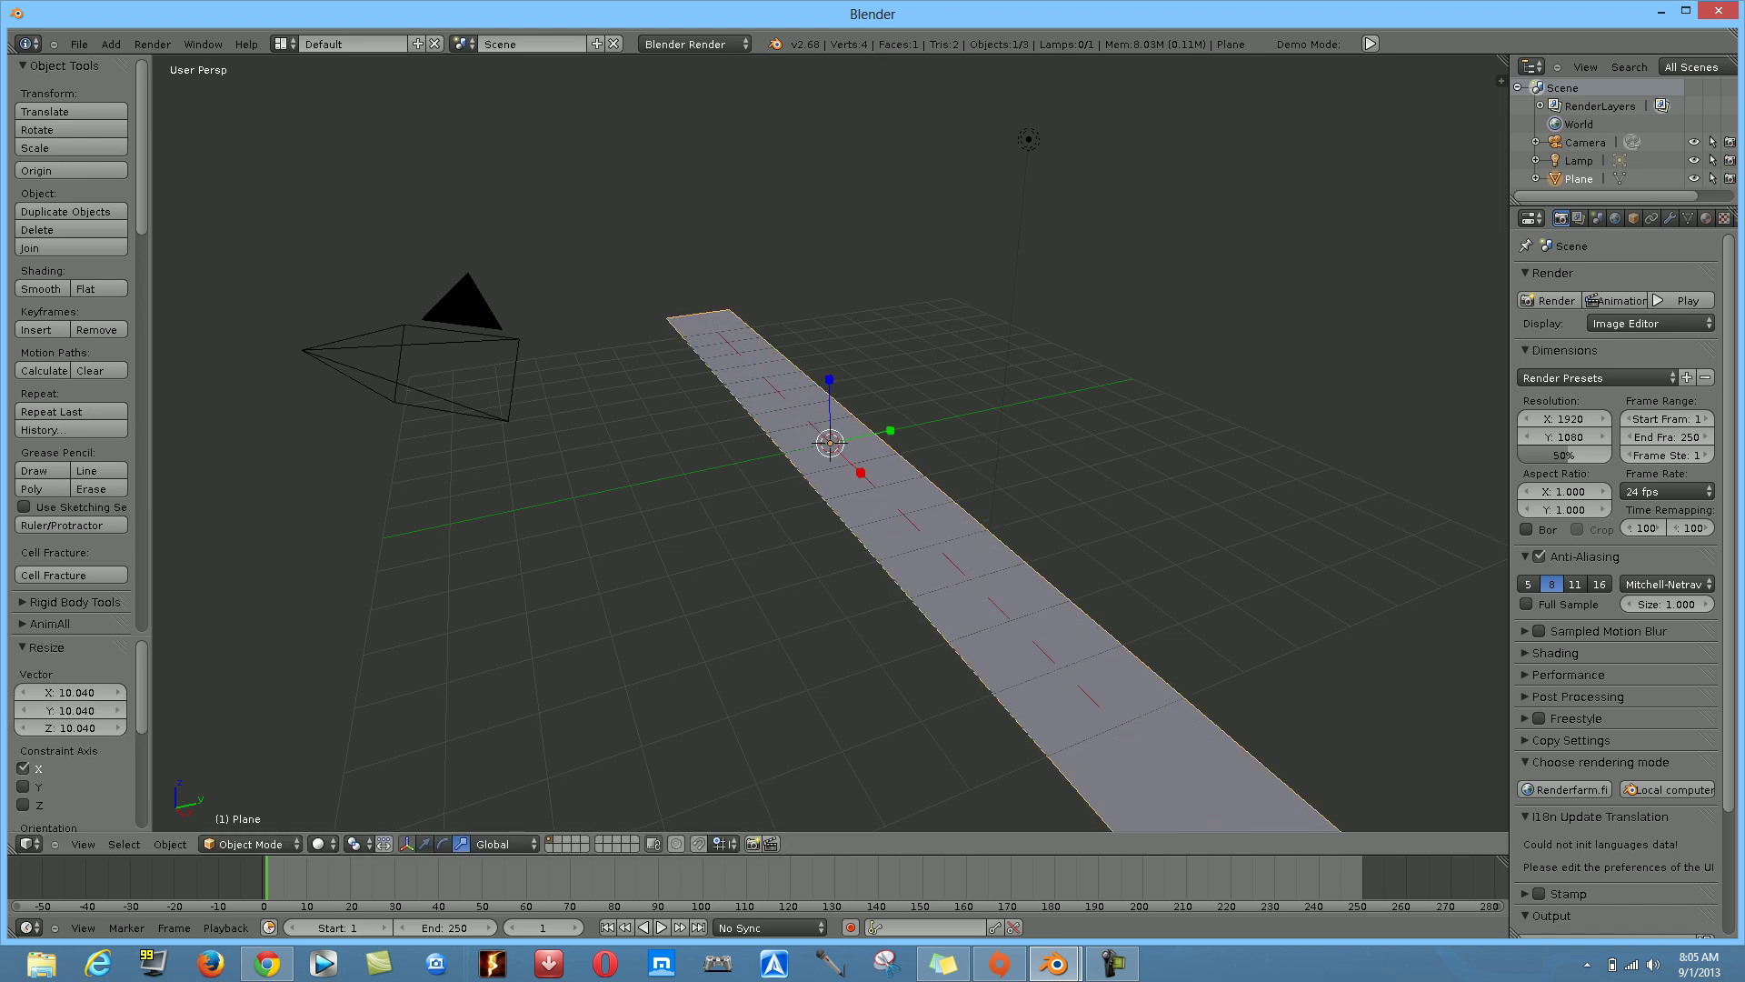
left_click_drag(890, 430, 1141, 421)
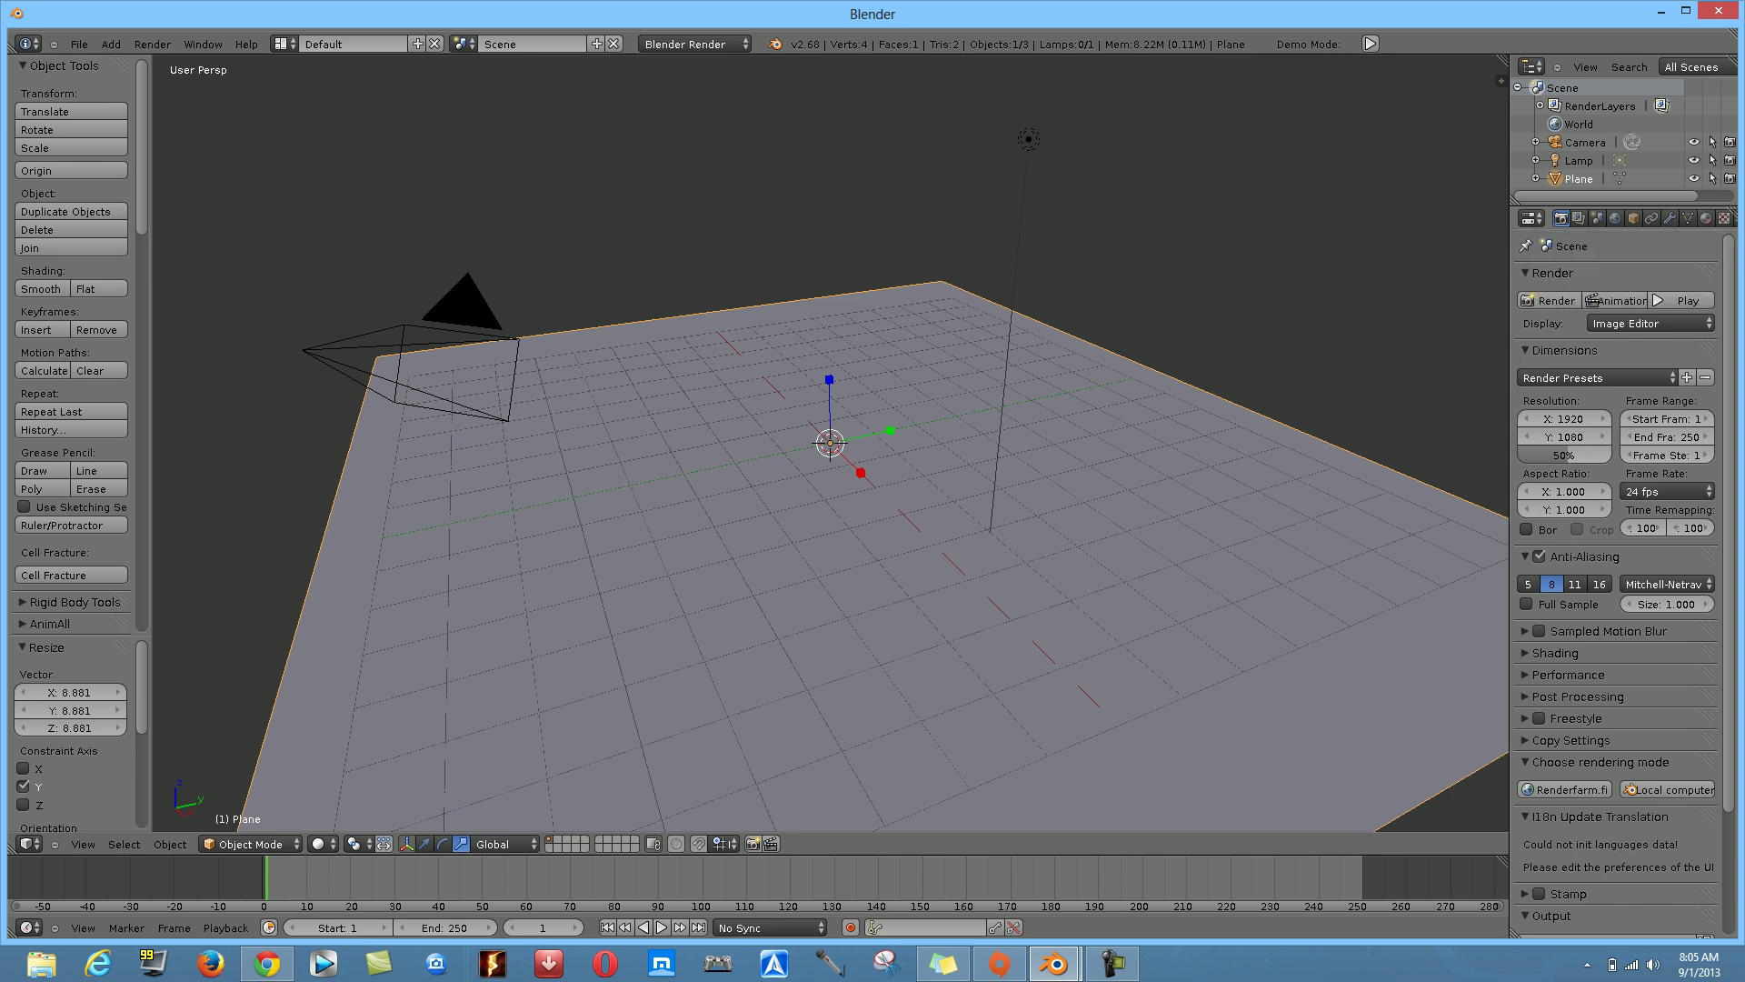
Give the floor plane a new material with a pale sandy yellow diffuse color
left_click_drag(1510, 545, 1452, 545)
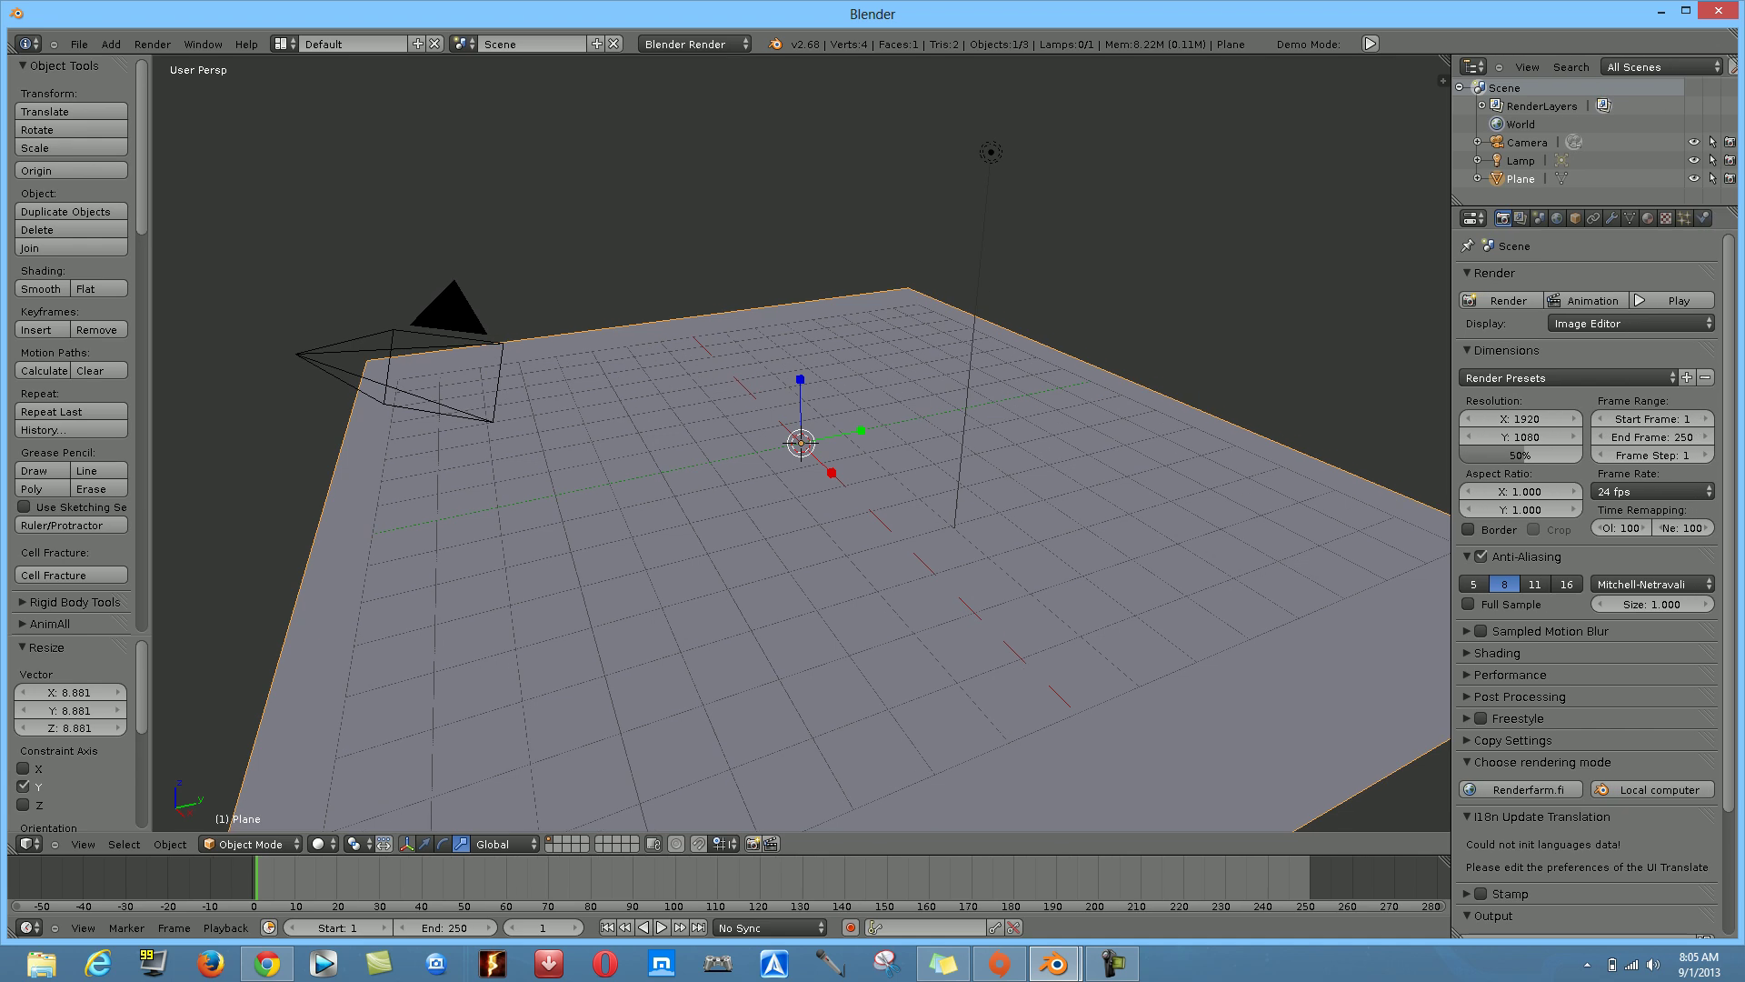
left_click(1648, 218)
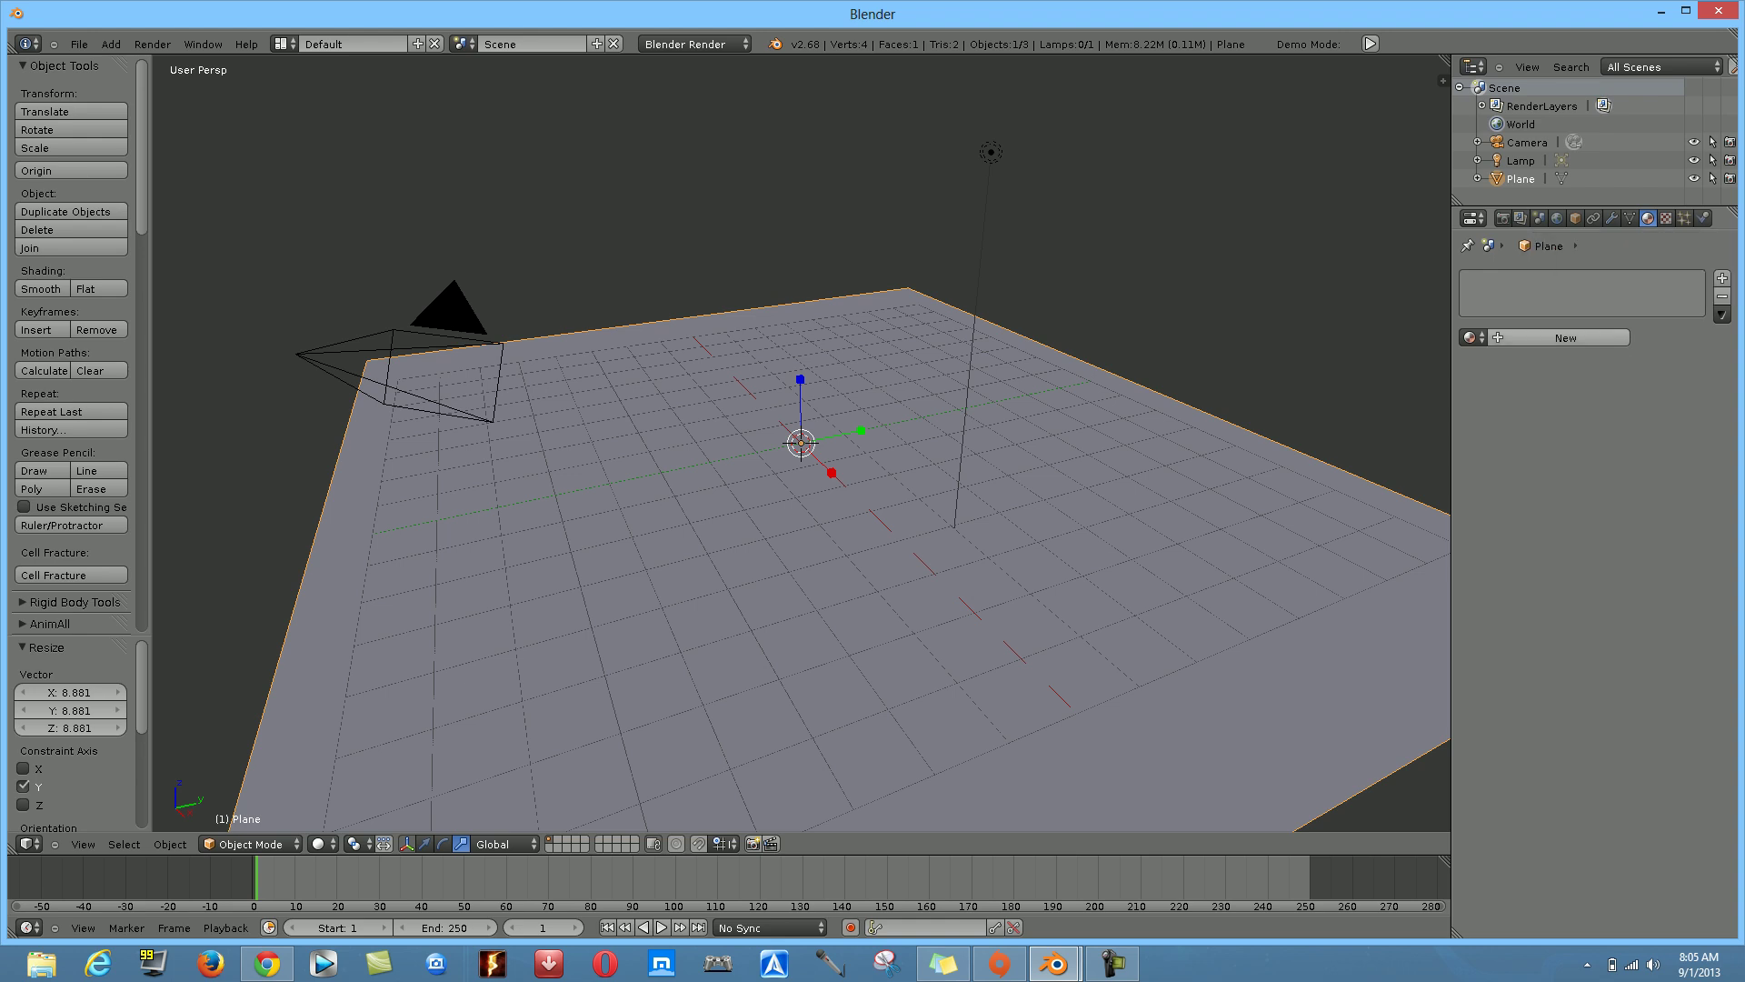
left_click(1560, 337)
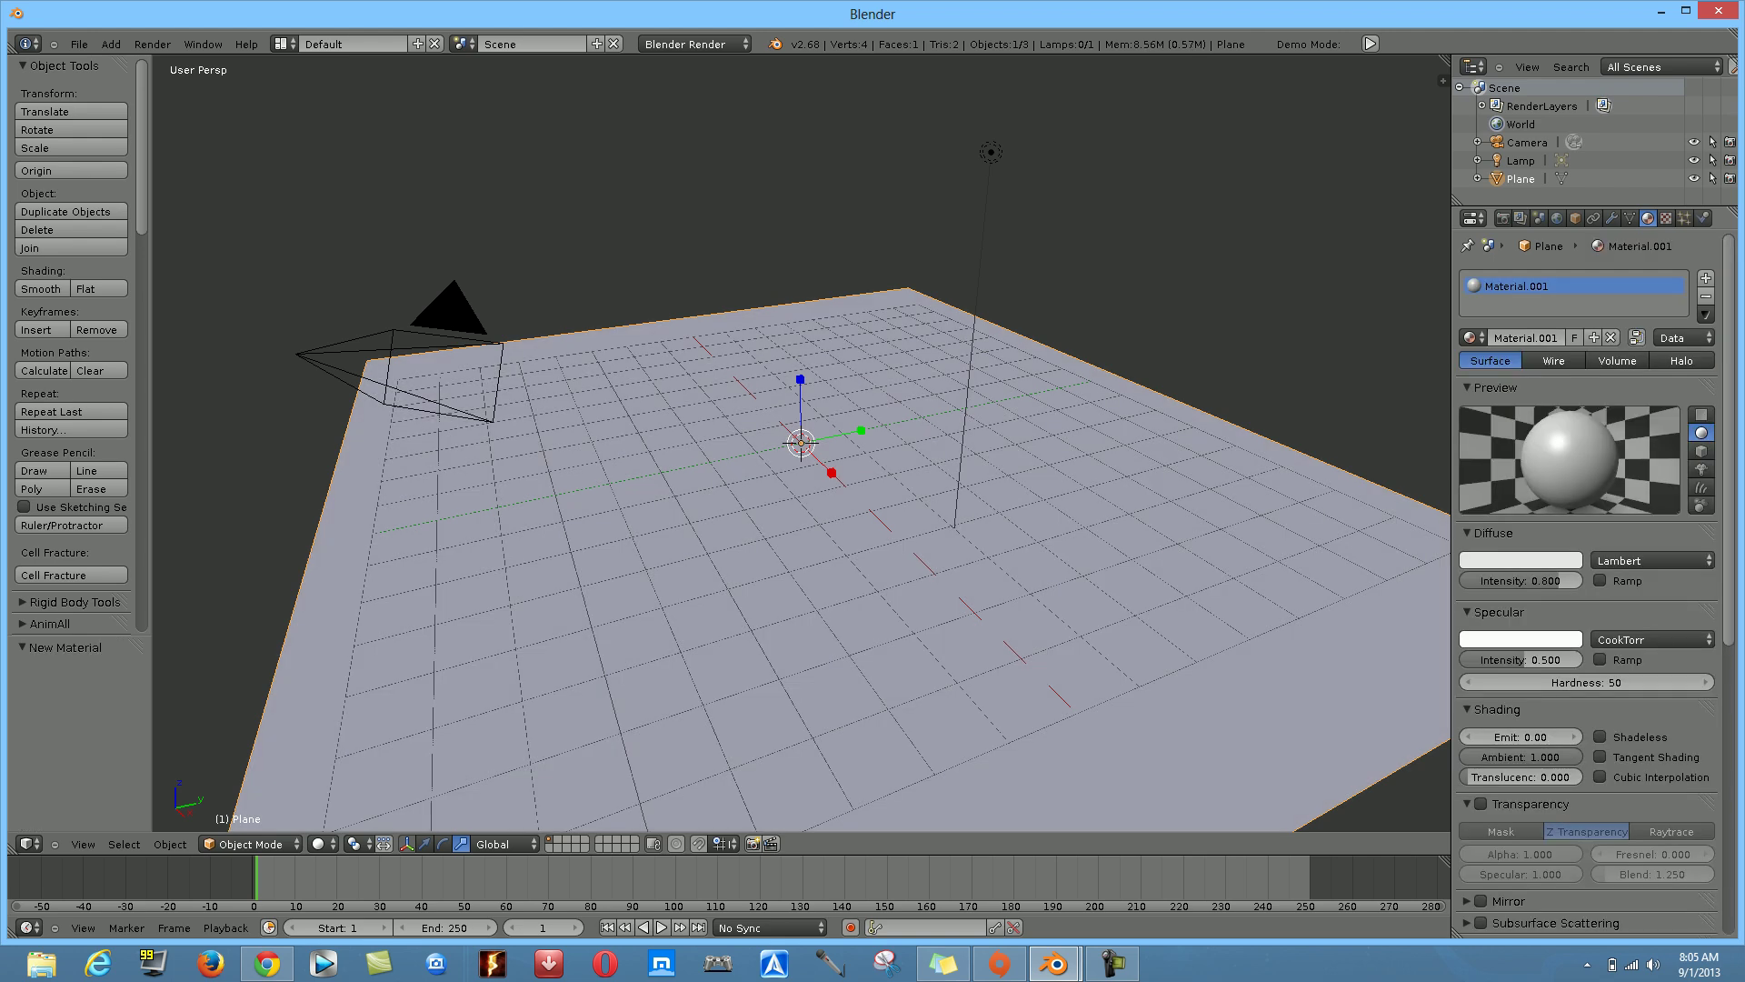
left_click(1520, 560)
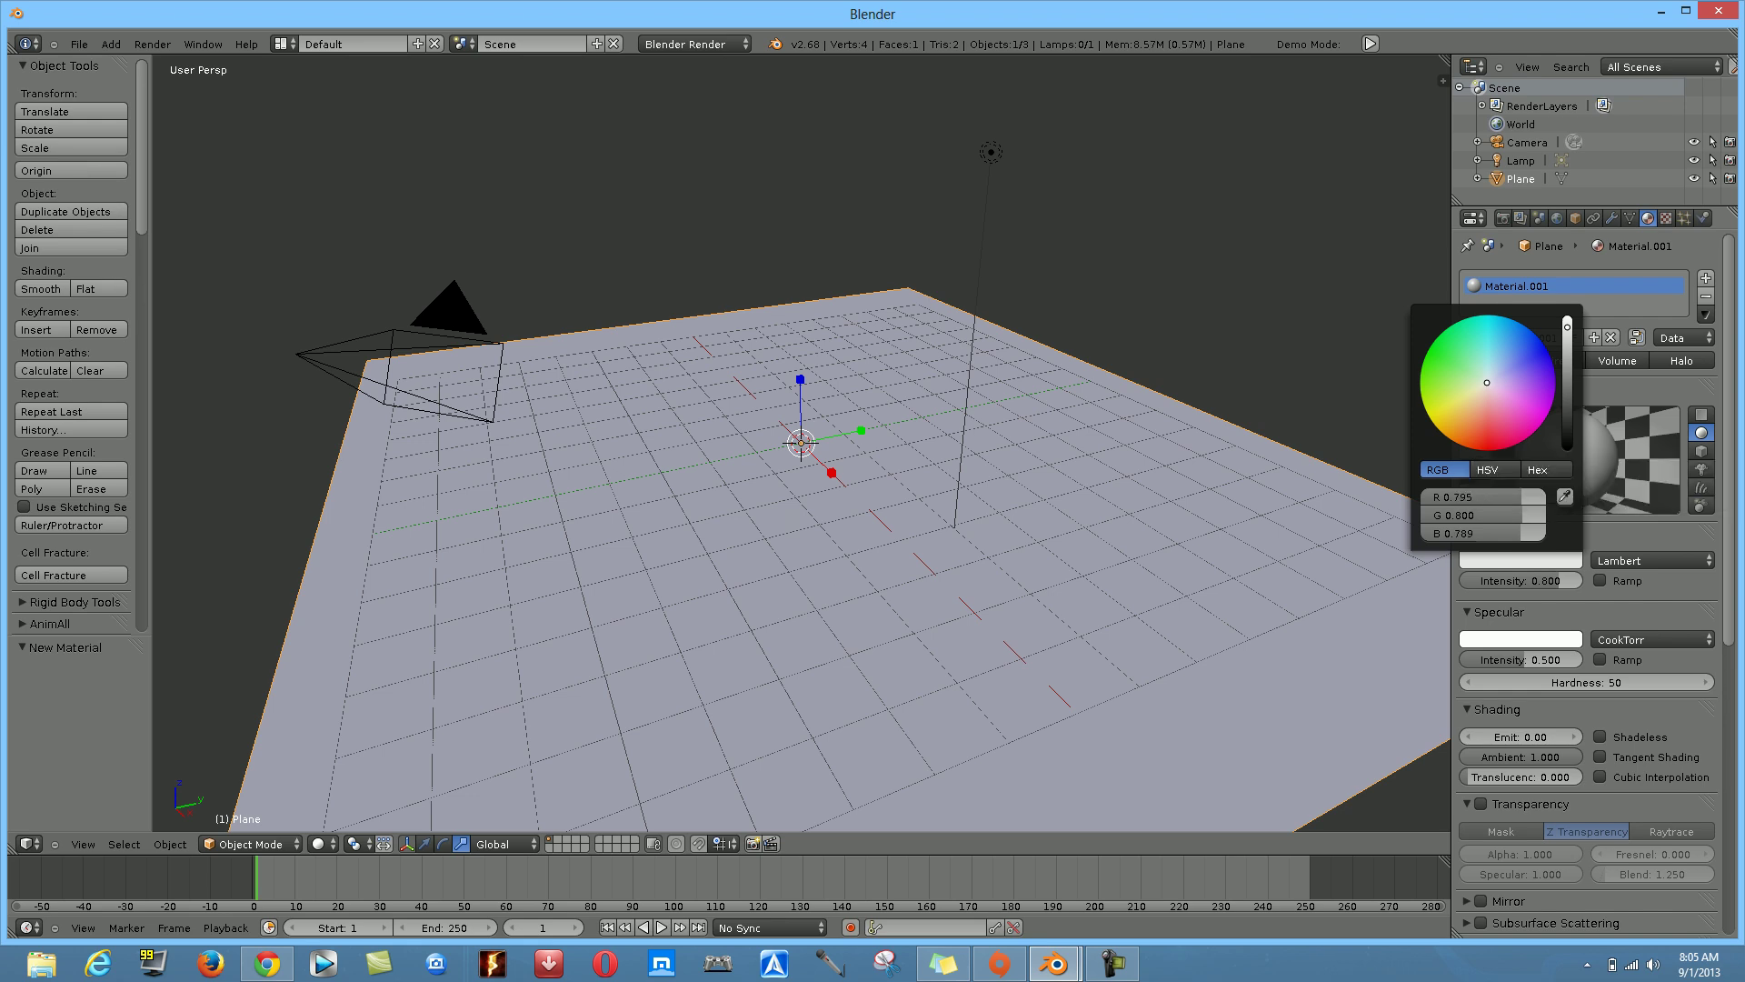
left_click(1490, 384)
left_click_drag(1490, 383, 1459, 414)
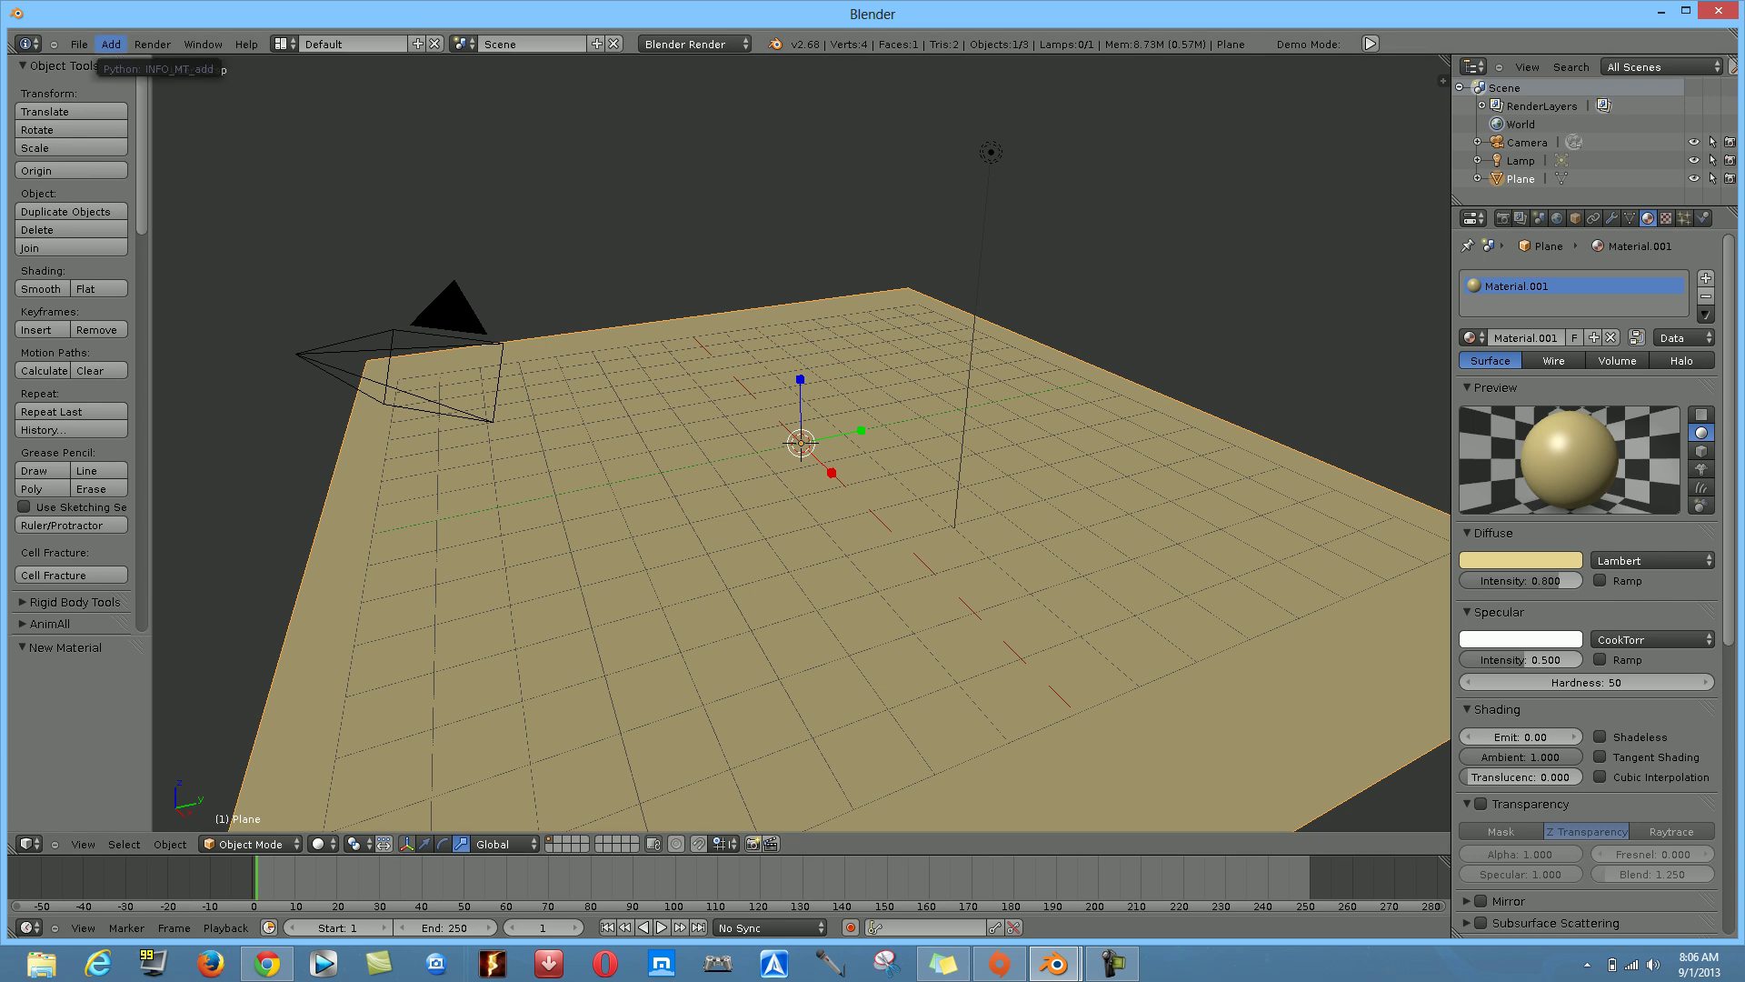
Add a second plane mesh on the floor
left_click(111, 44)
mouse_move(145, 62)
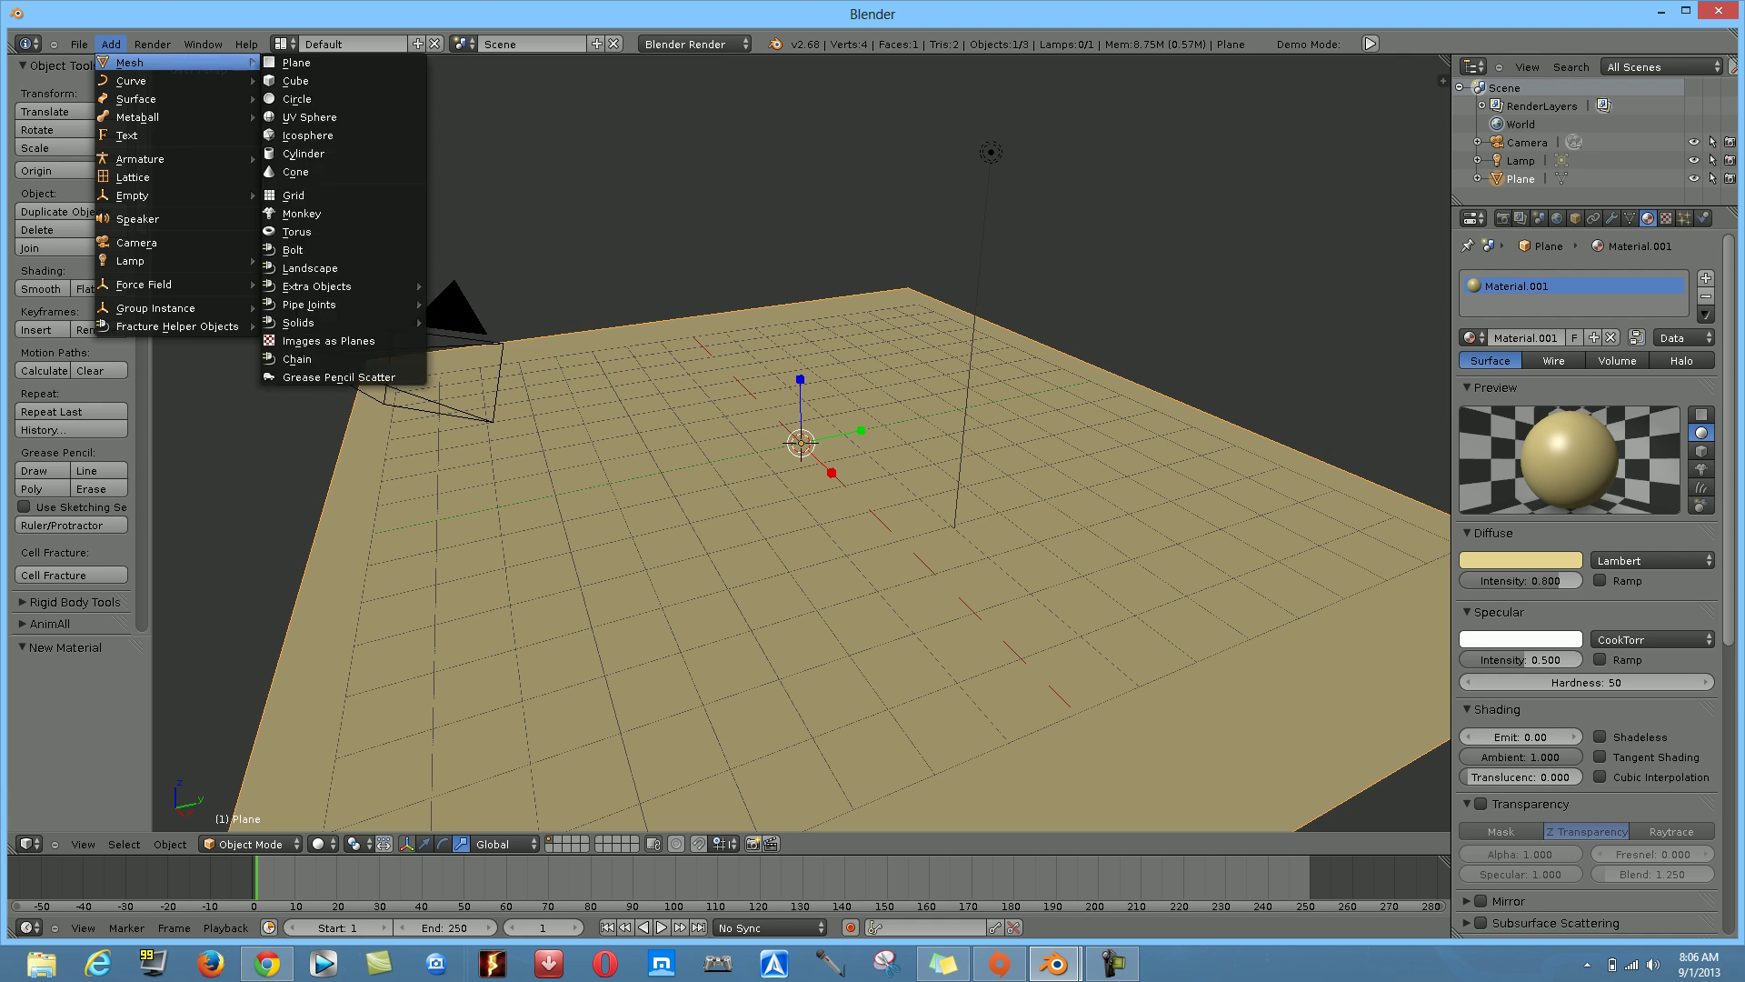
left_click(296, 62)
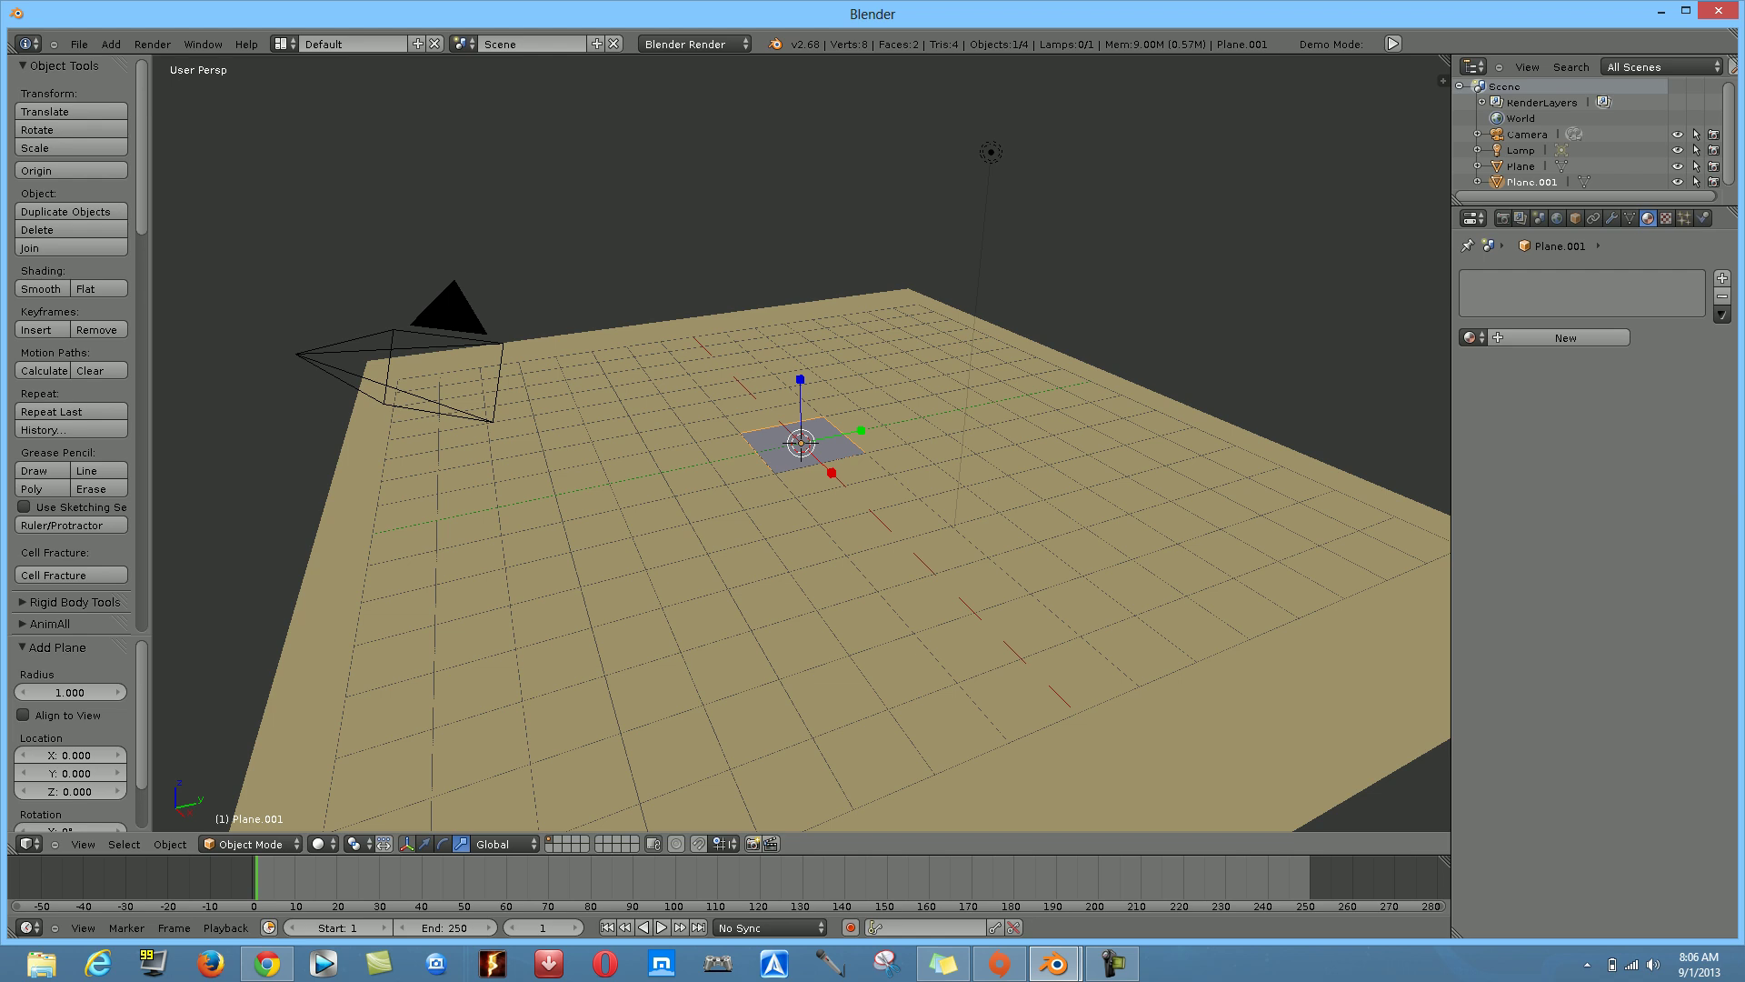
Rotate the second plane upright by about 94.5° around the global Y axis
key("KP_1")
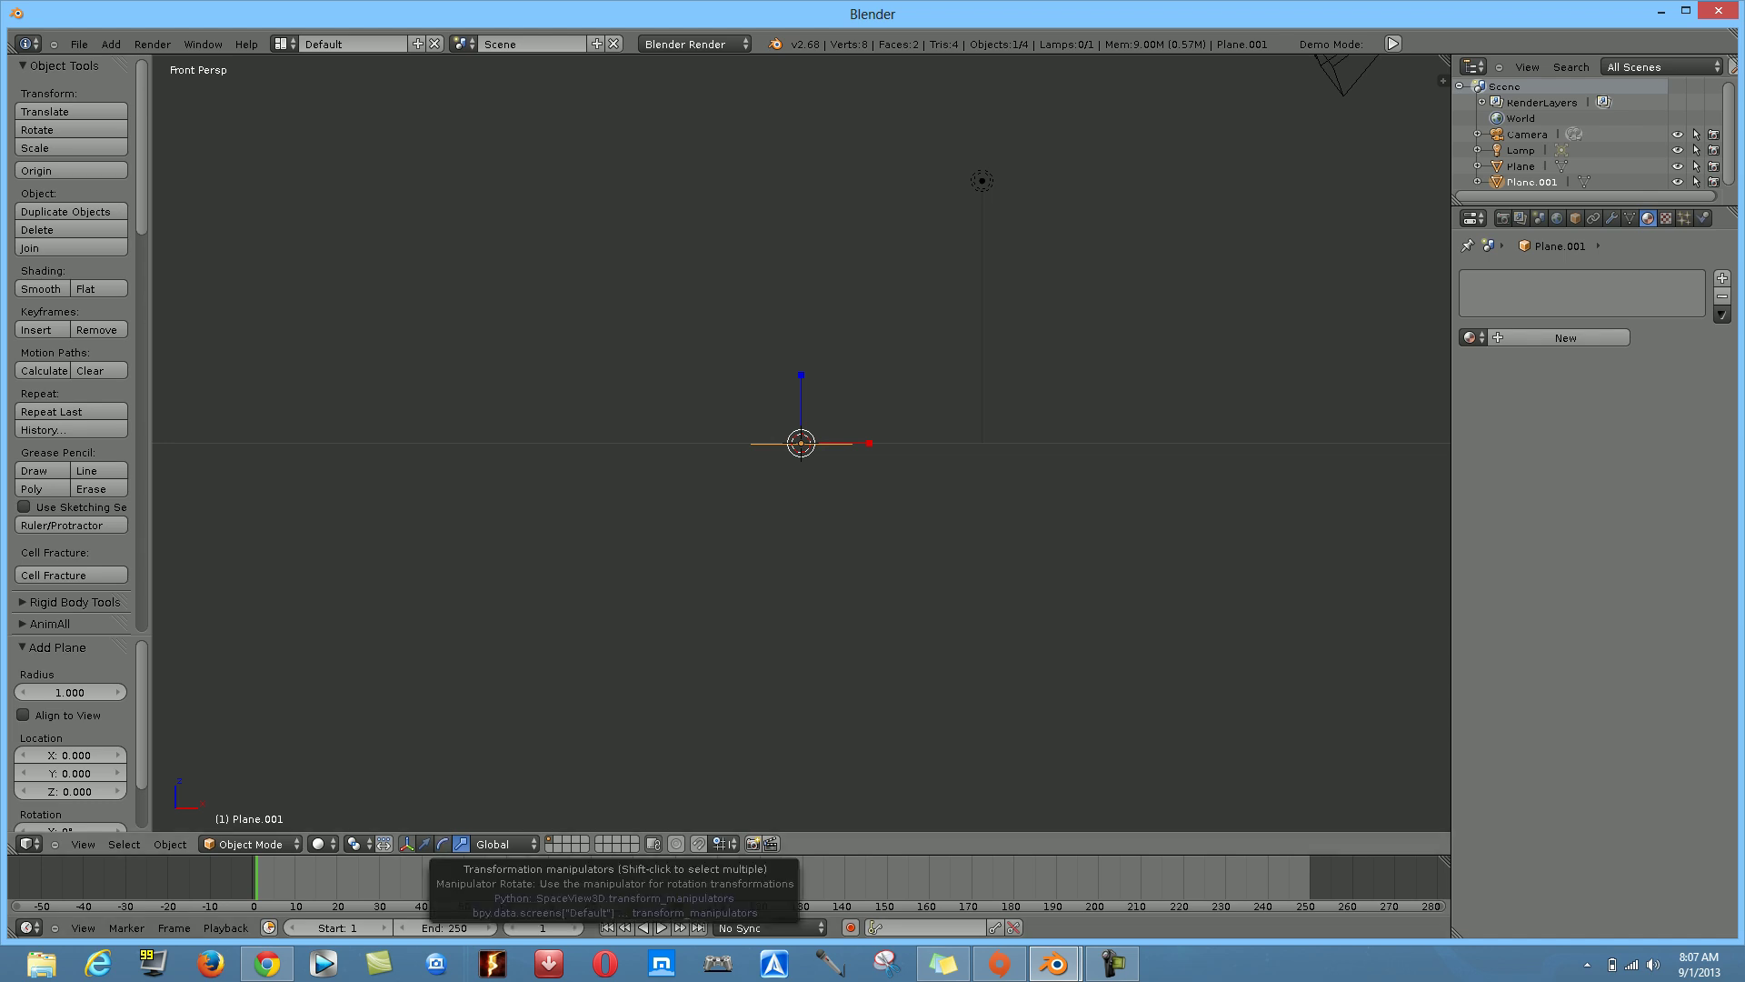
left_click(443, 843)
left_click(825, 378)
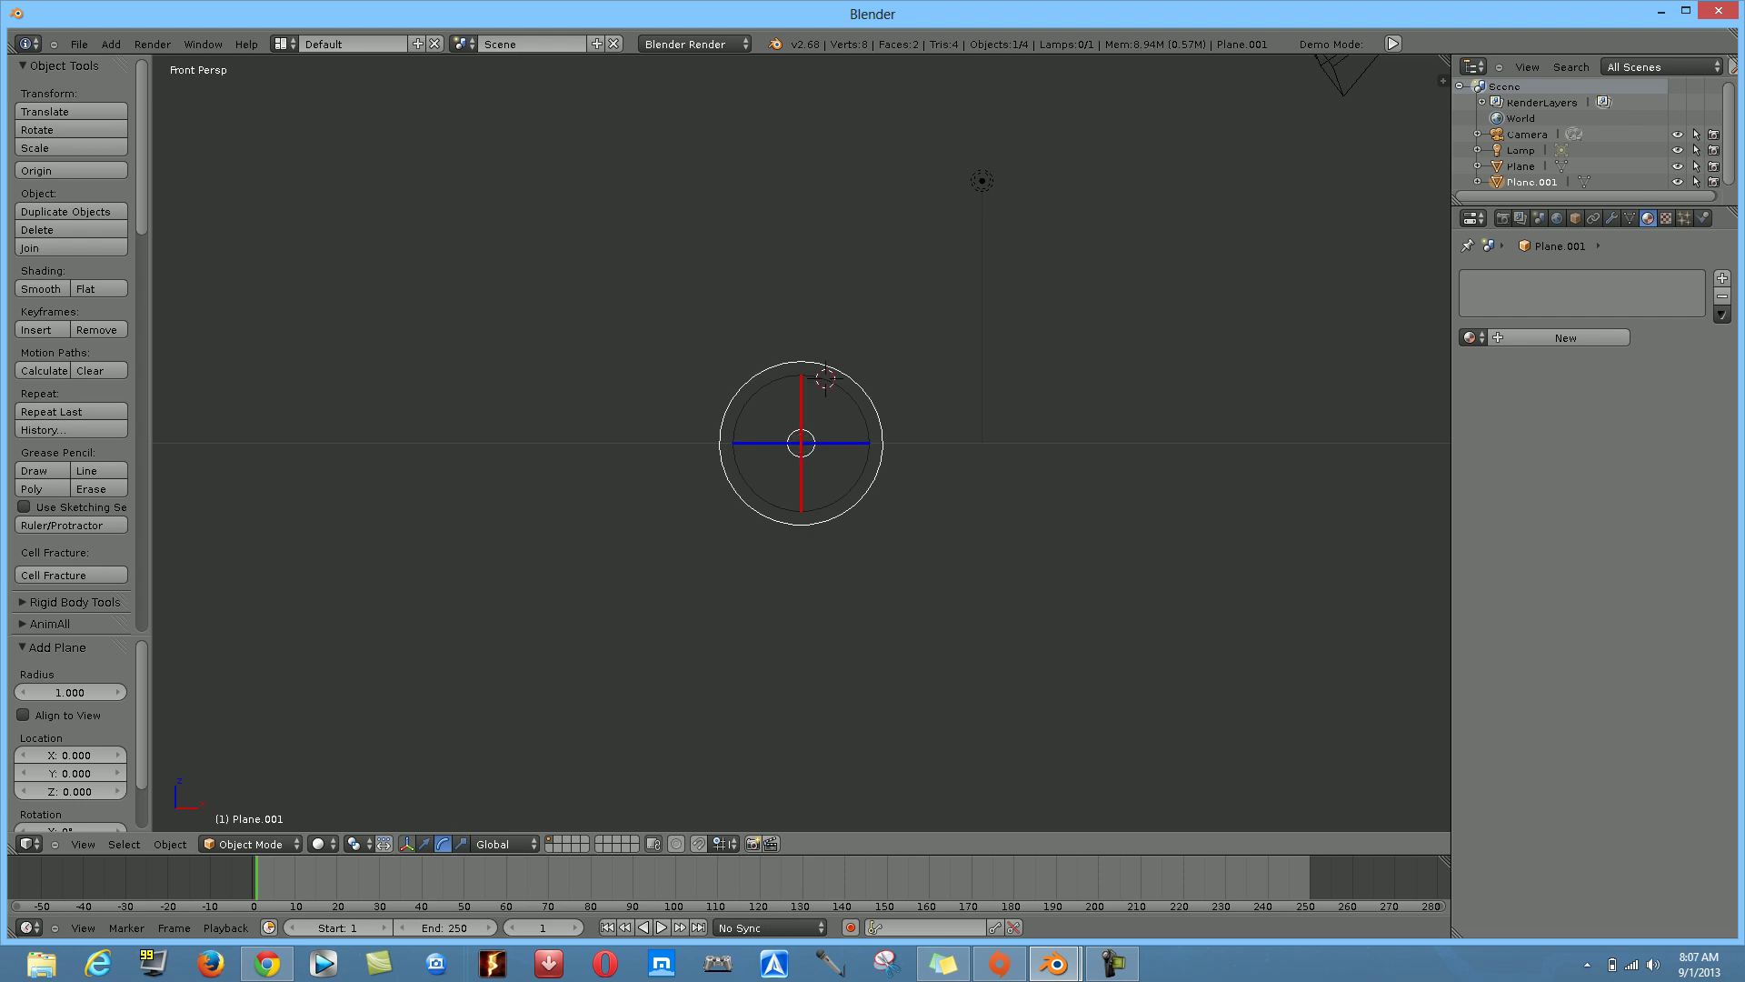
left_click(843, 391)
middle_click_drag(843, 391, 847, 396)
left_click_drag(847, 397, 968, 477)
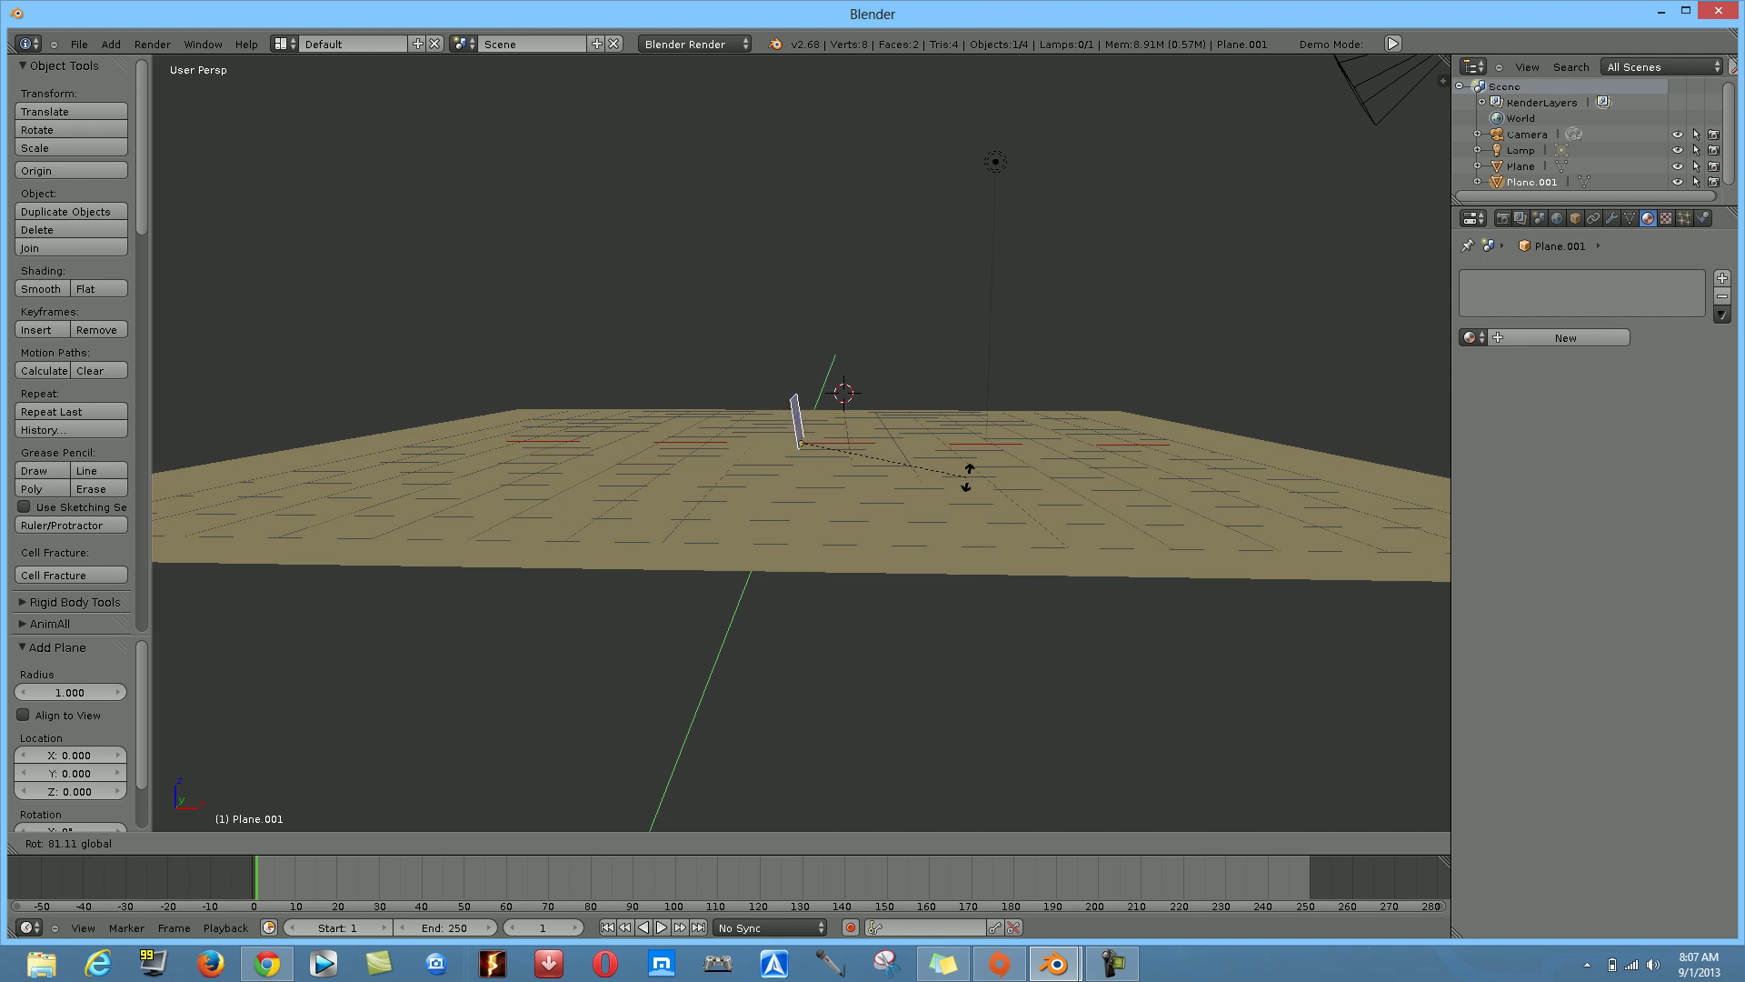
left_click(1033, 551)
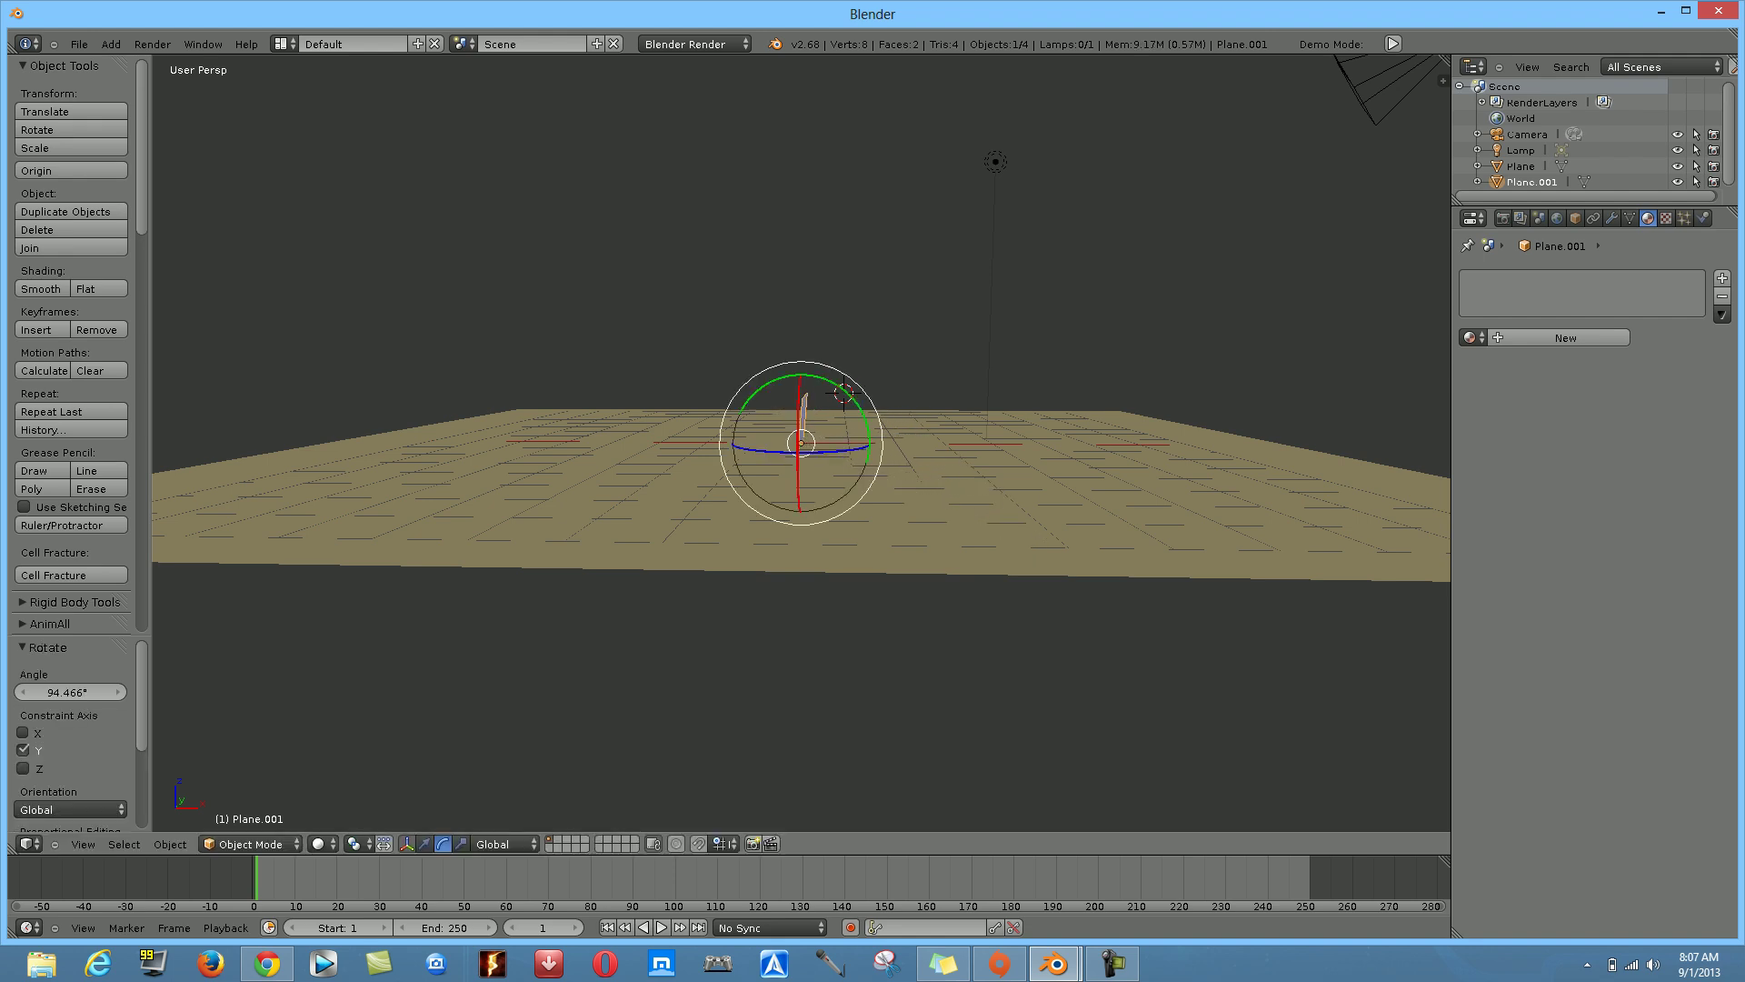
Correct the upright plane's tilt by rotating it about -4.9° around the Y axis so it stands vertical
key("KP_1")
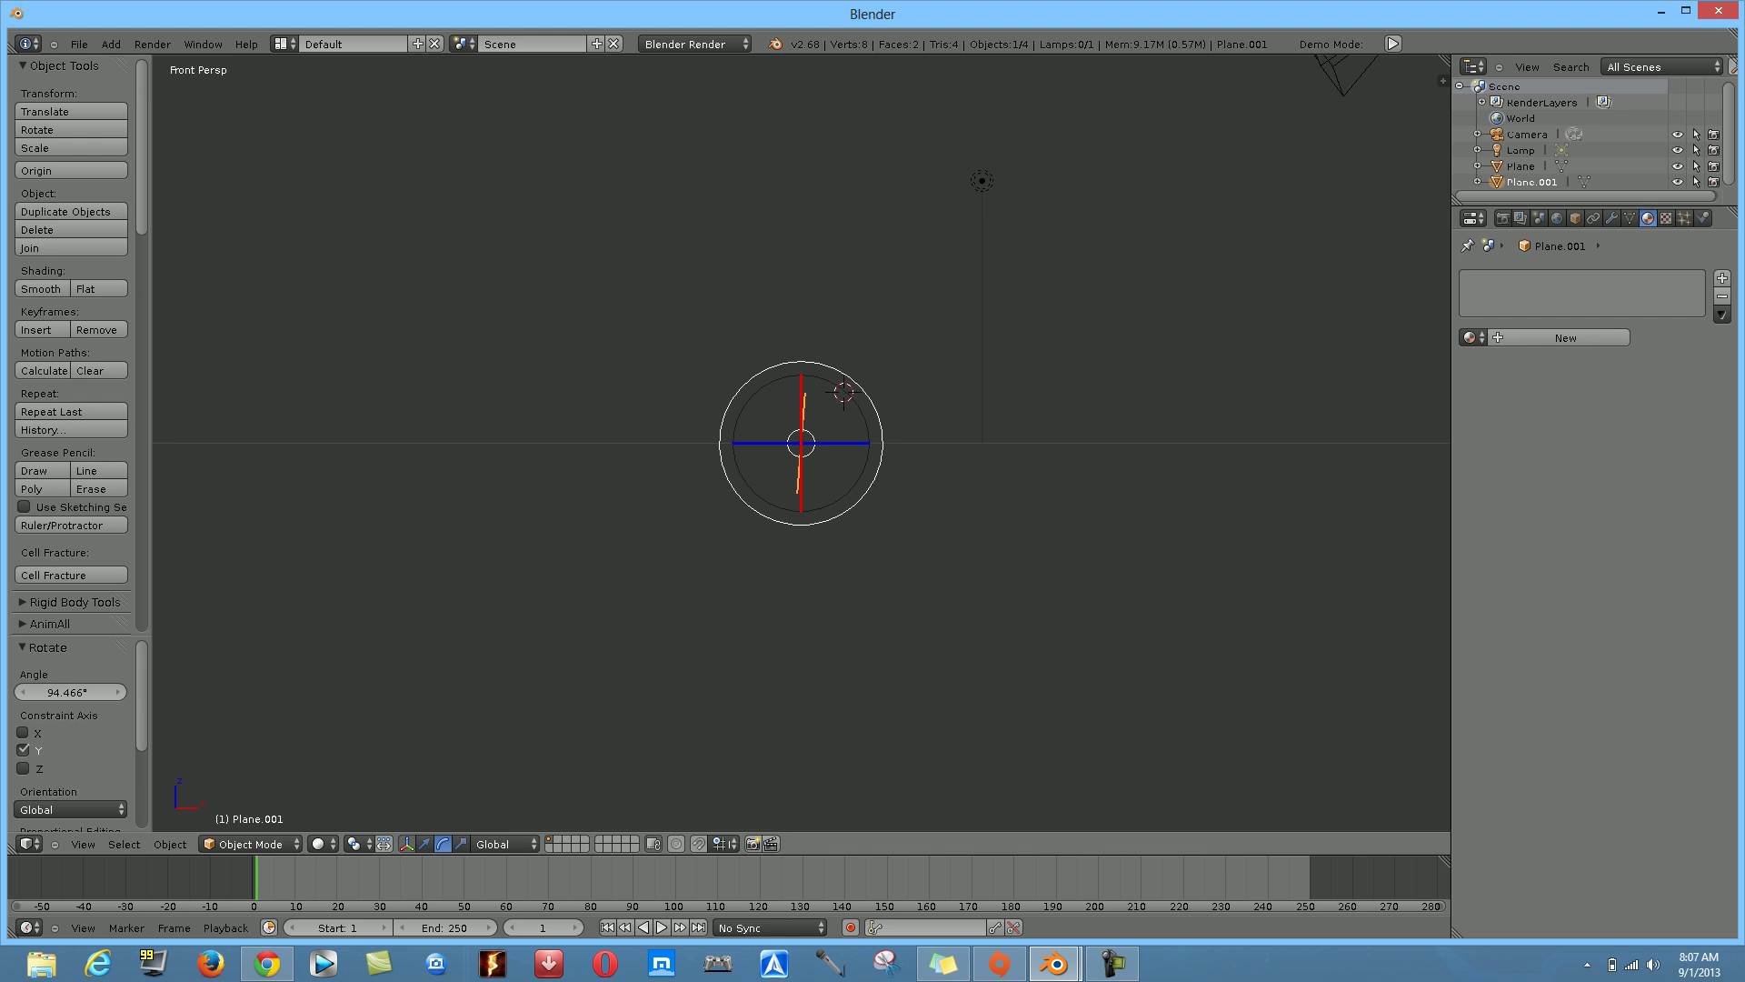
middle_click_drag(909, 546, 909, 609)
left_click_drag(845, 389, 859, 406)
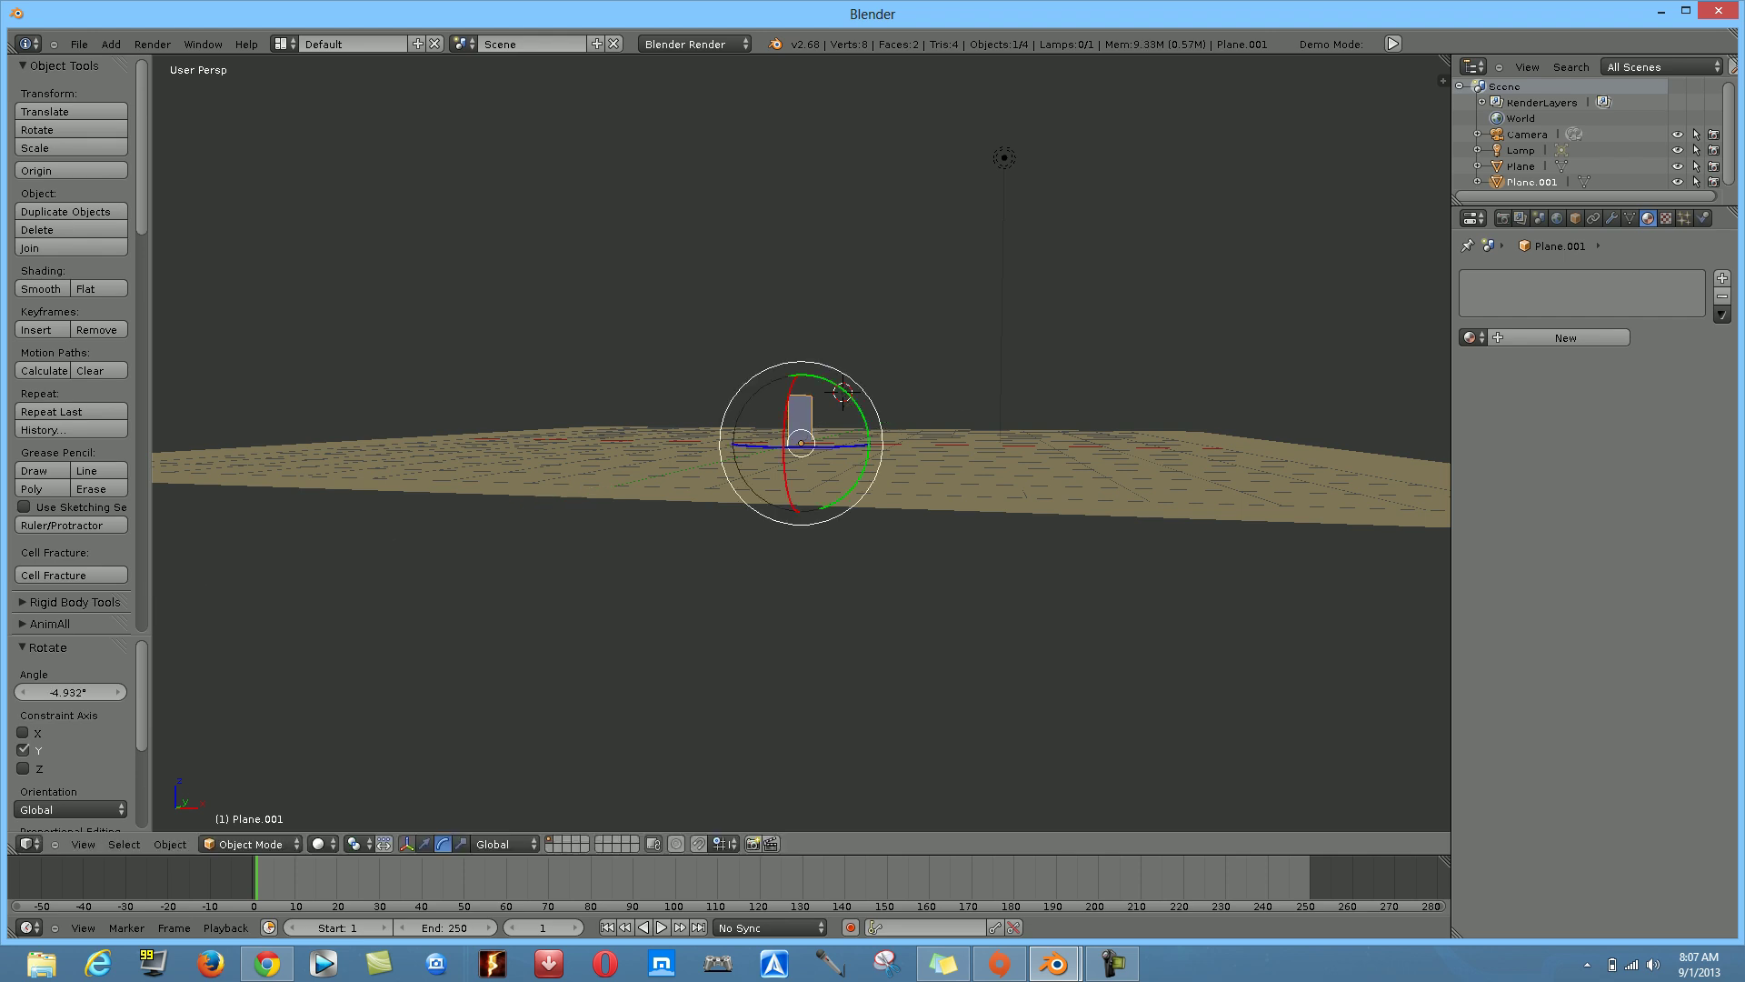
key("KP_1")
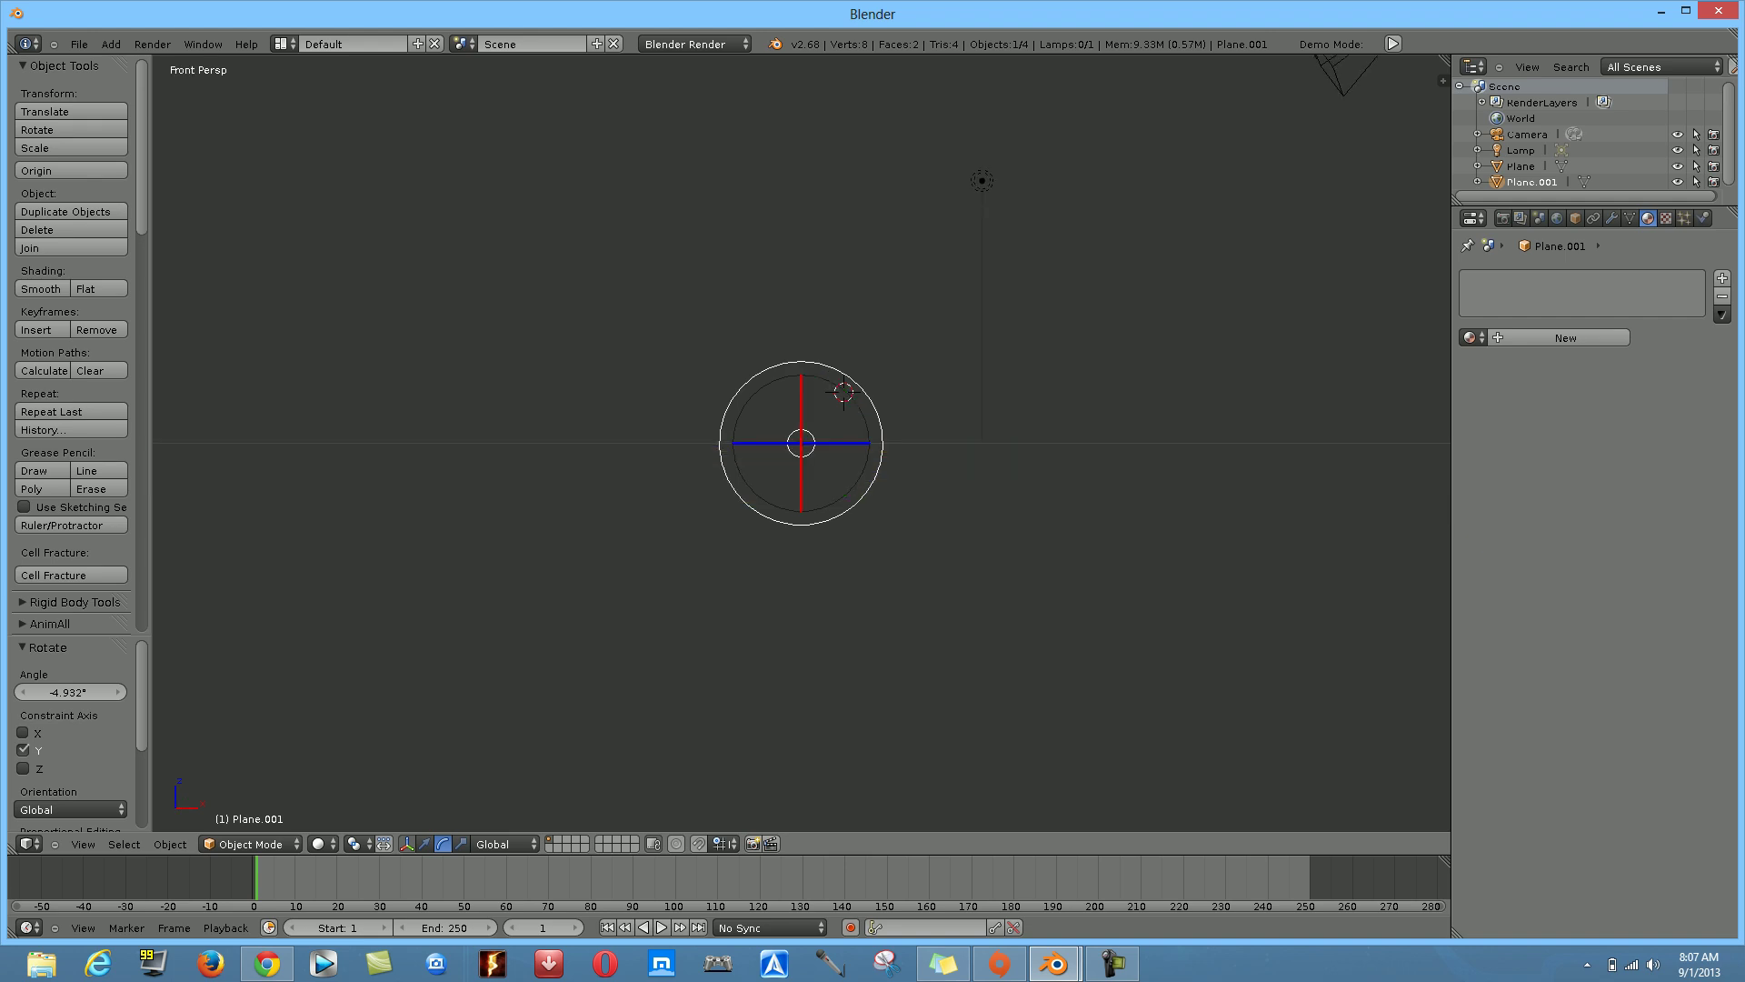
Scale the vertical plane into a wall by about 4.44 along Z and 8.93 along Y
key("KP_8")
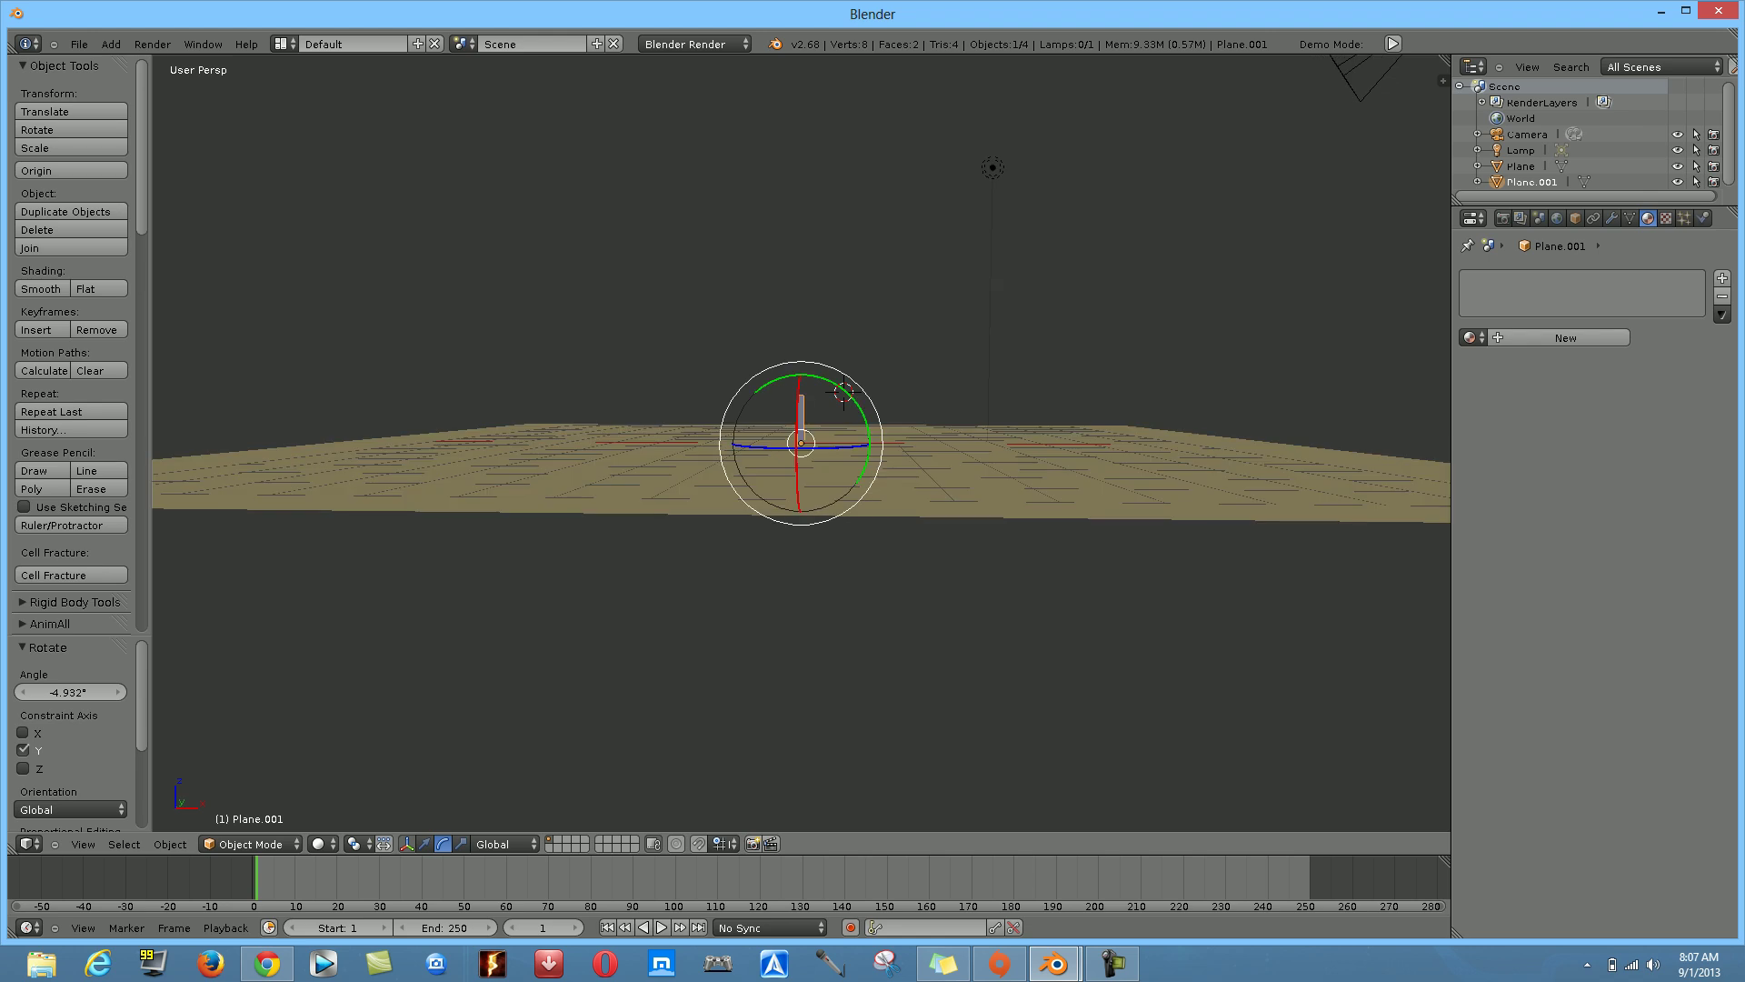
key("KP_8")
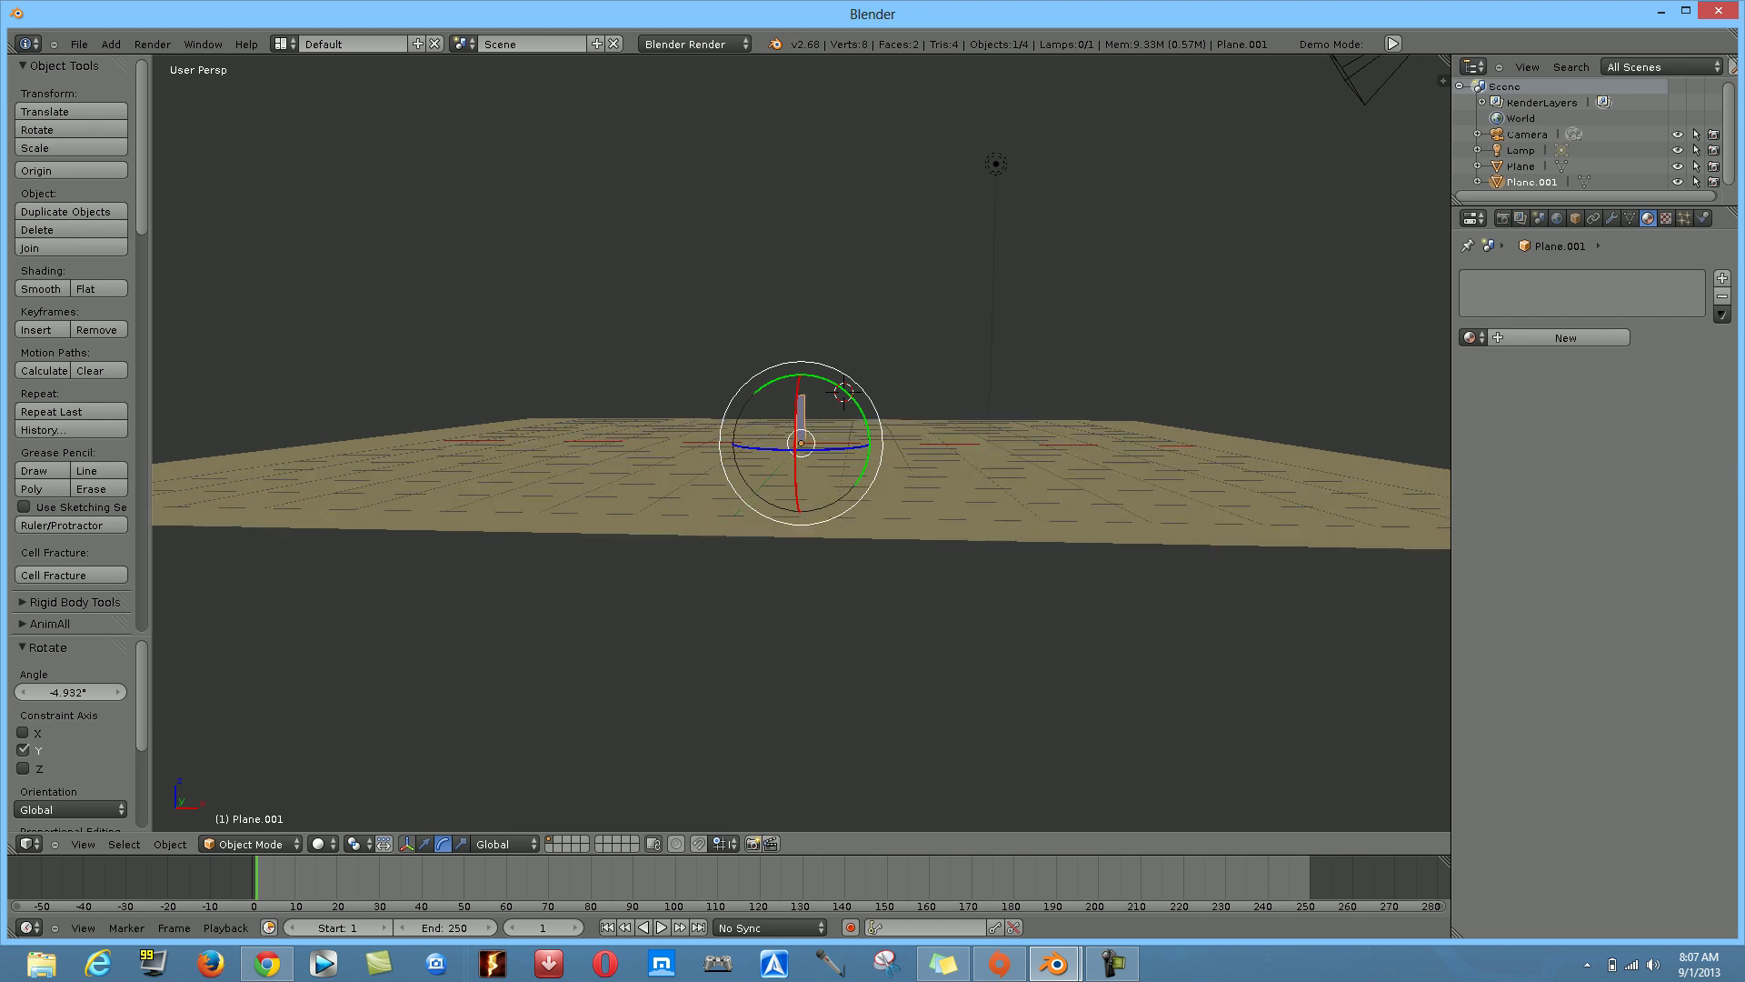
key("KP_8")
key("KP_2")
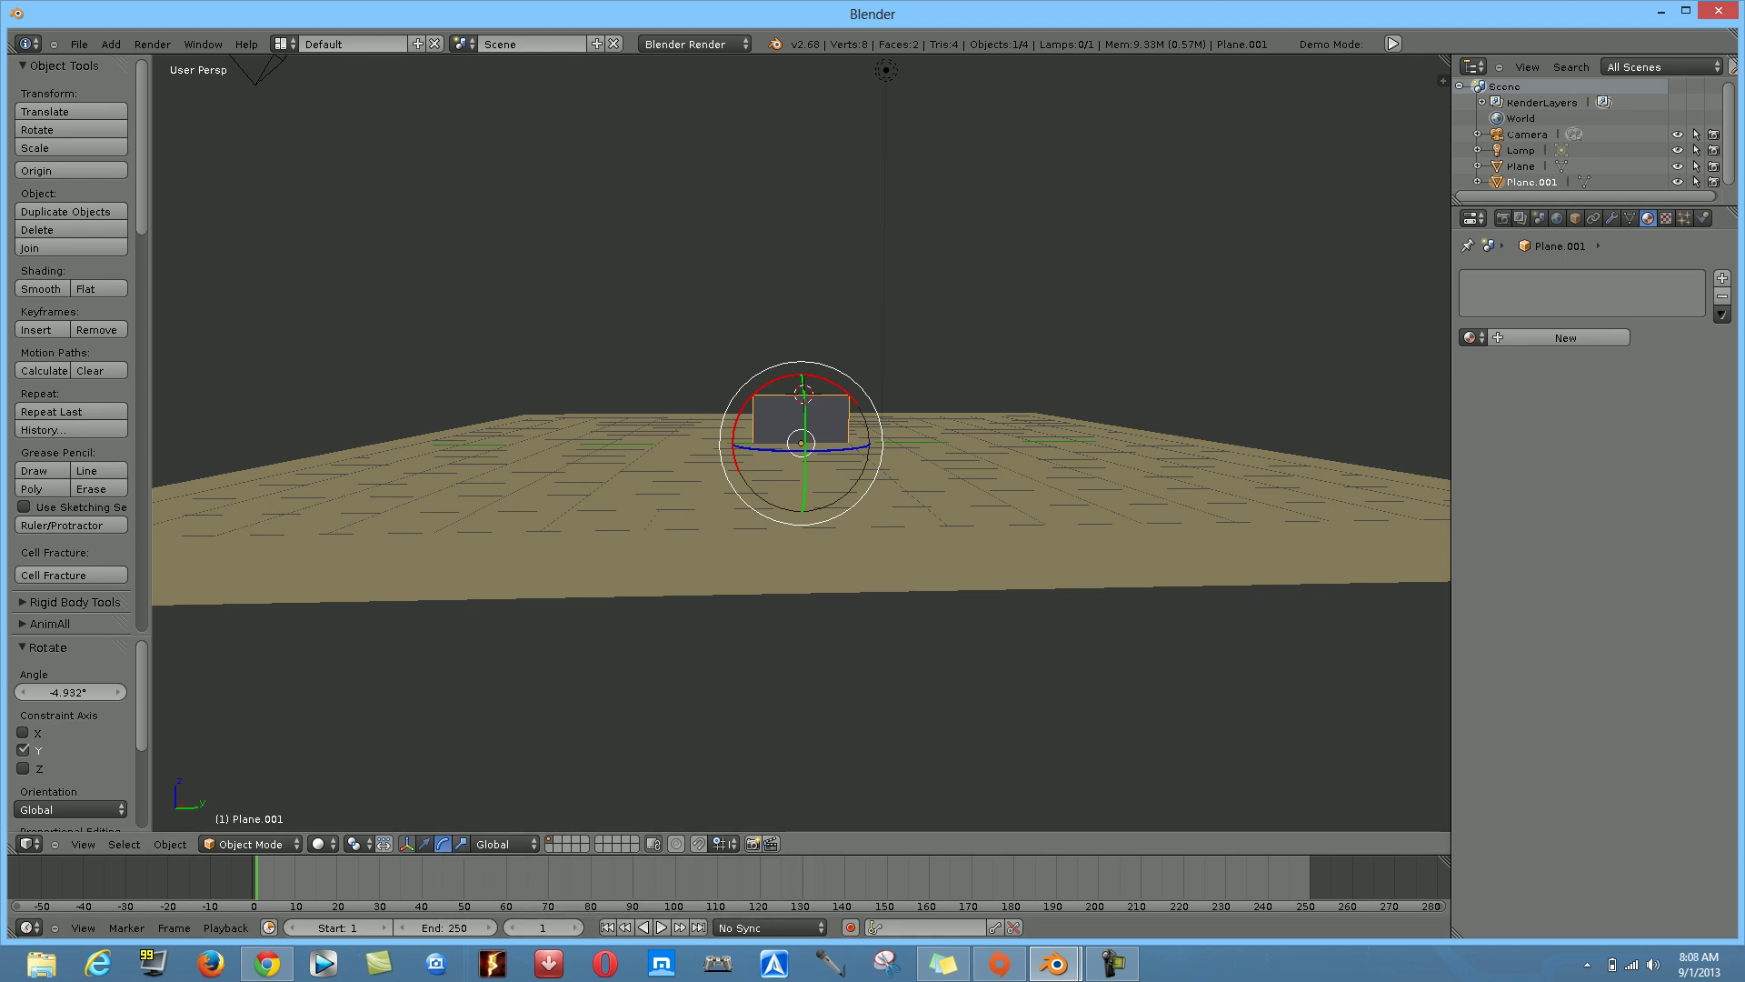
key("ctrl+alt+s")
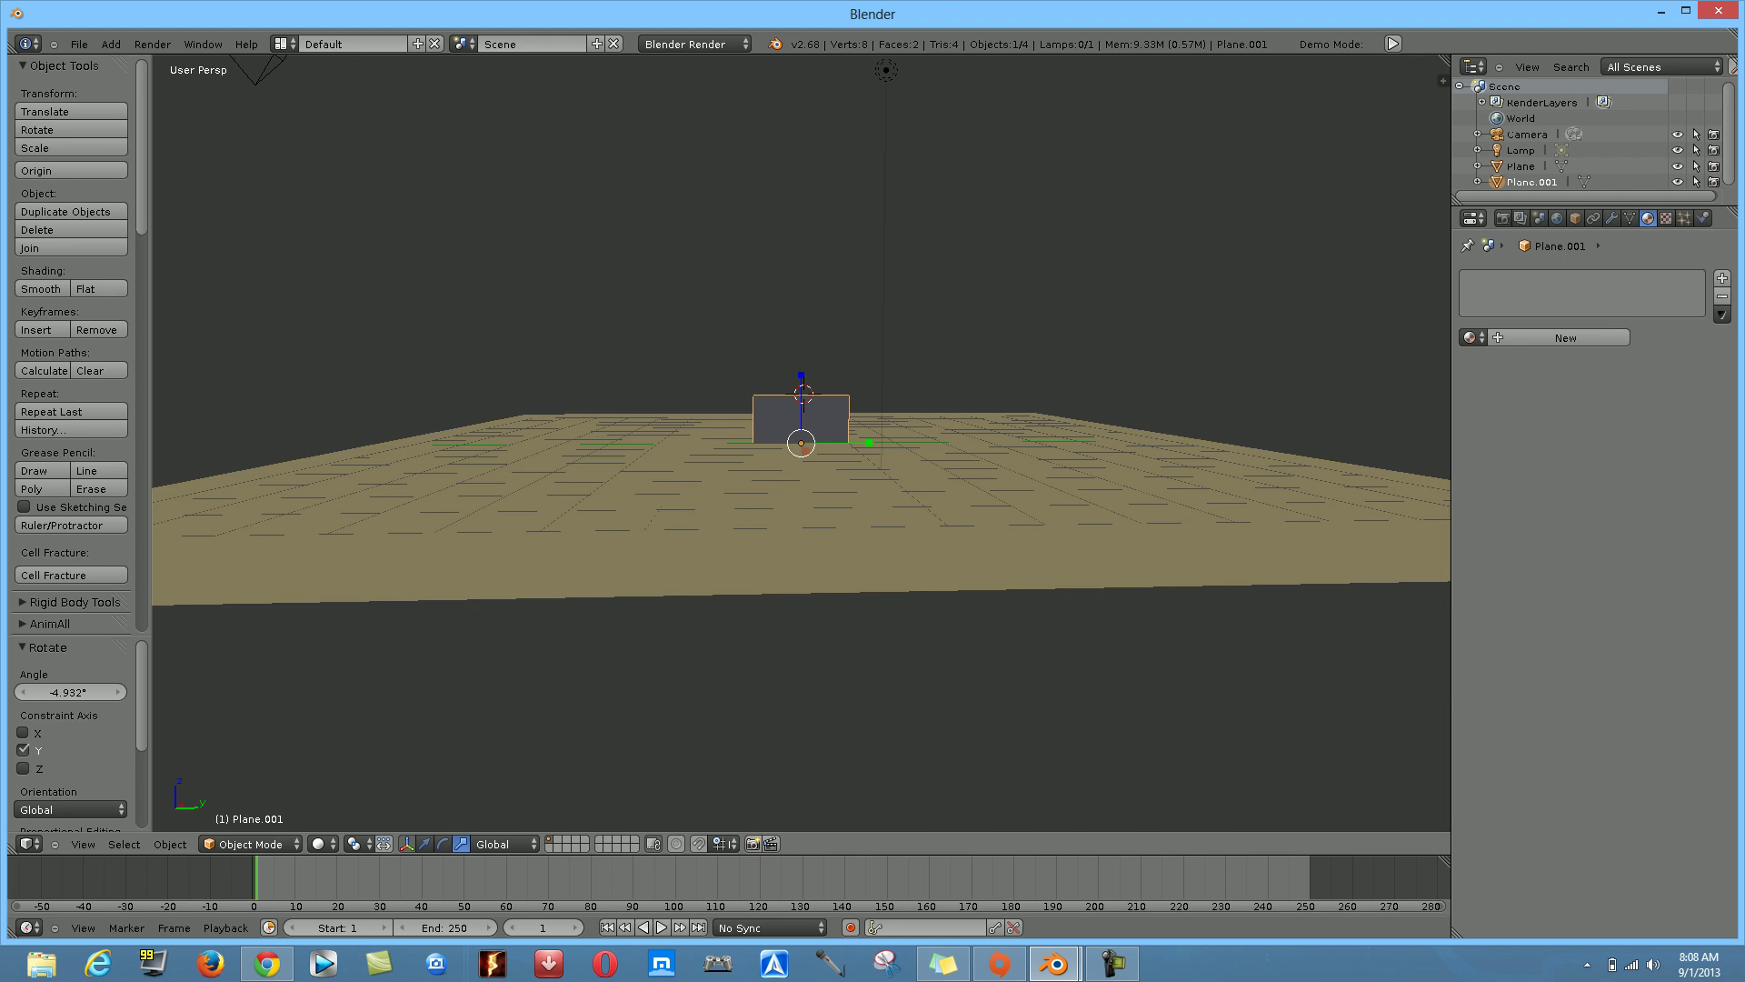
left_click_drag(801, 375, 801, 140)
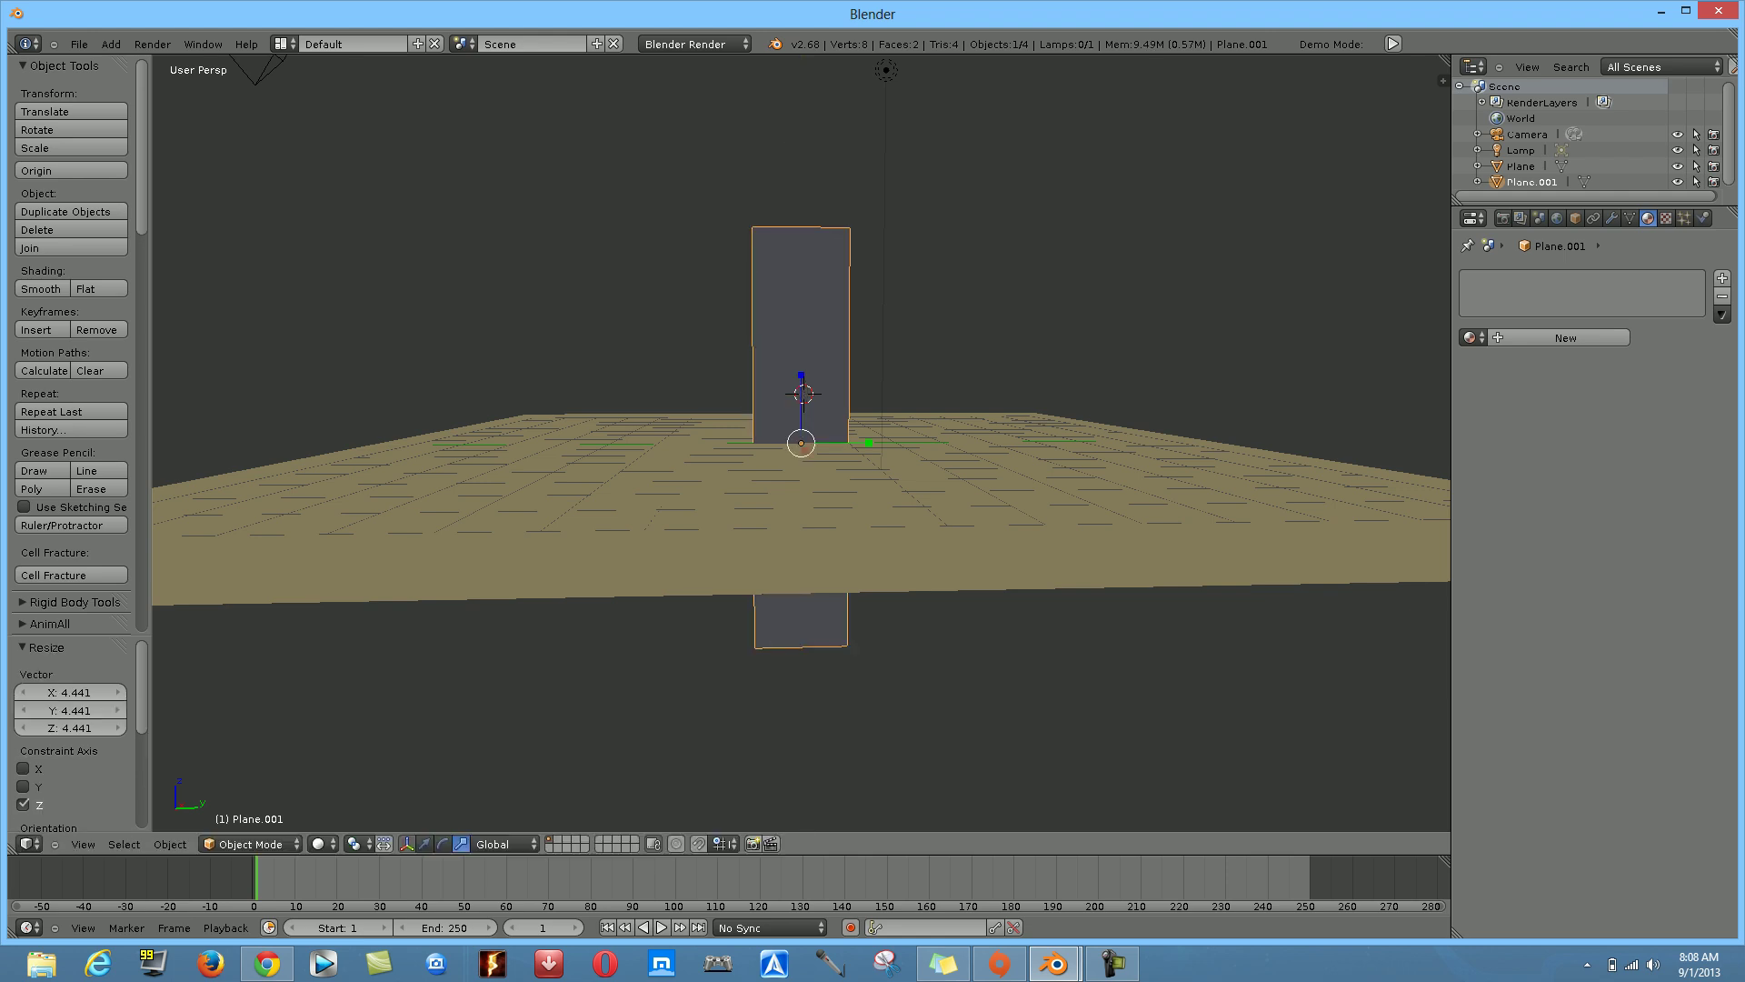
left_click_drag(869, 443, 1247, 464)
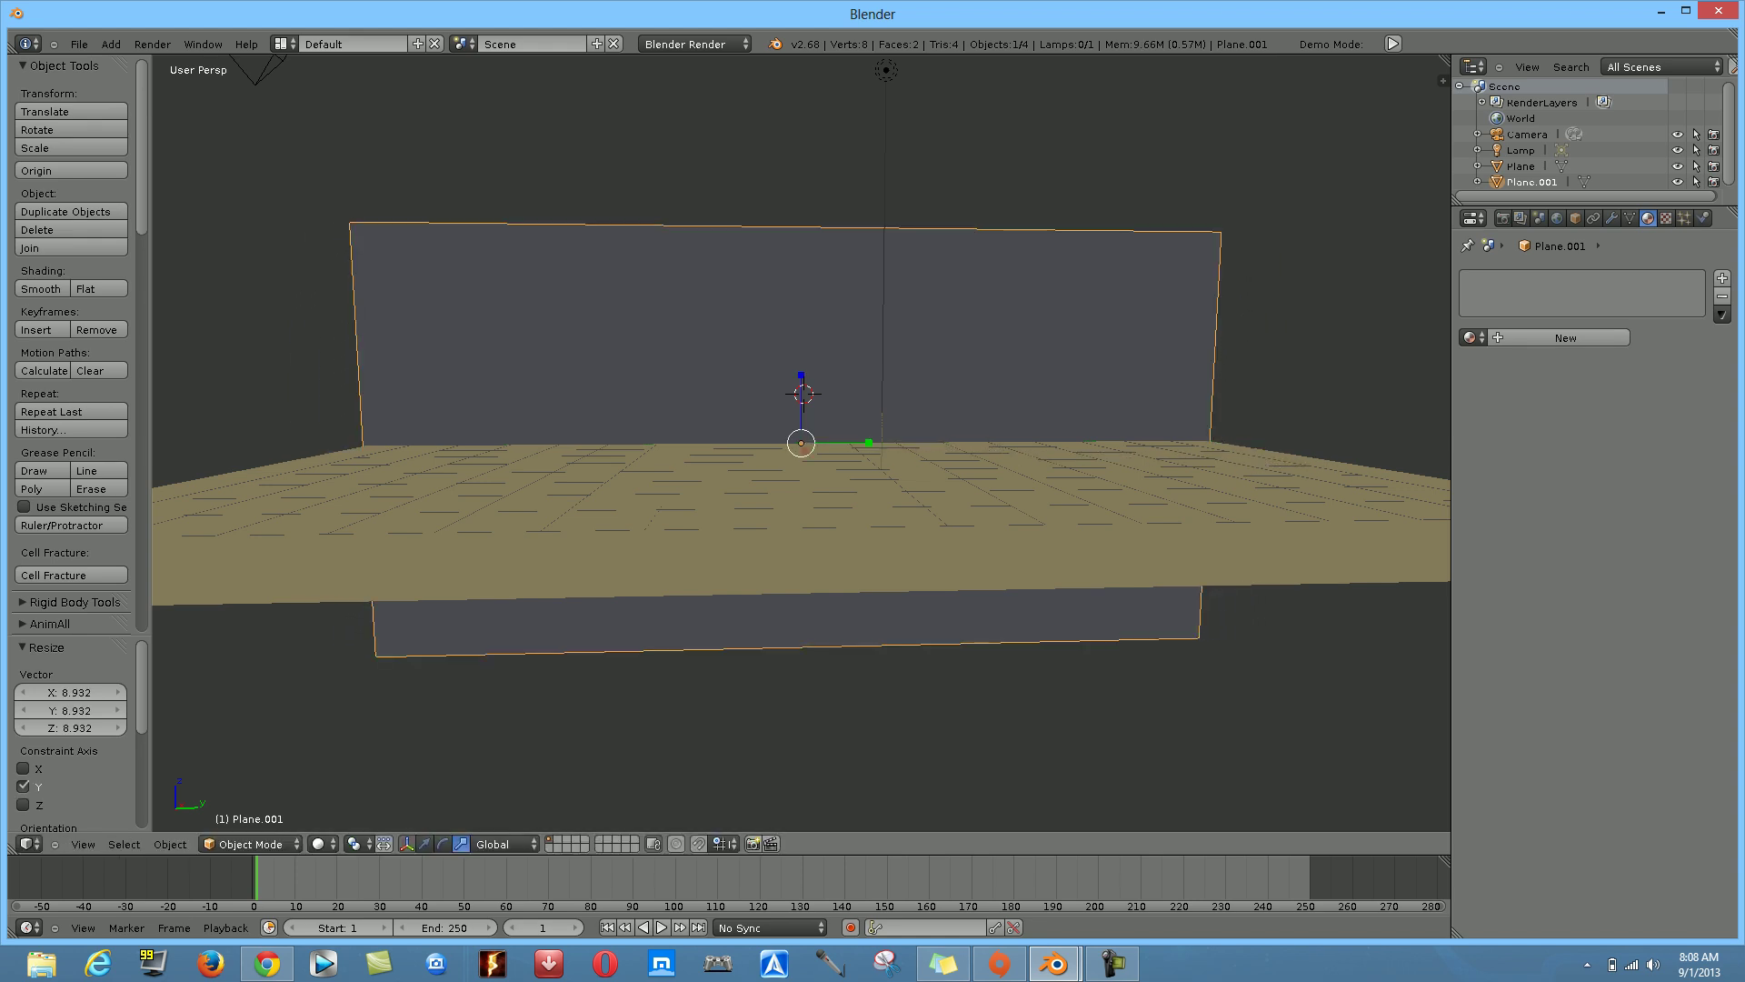
Lower the lamp by about 3.13 units along the Z axis, in front of the wall
middle_click_drag(1247, 464, 1021, 425)
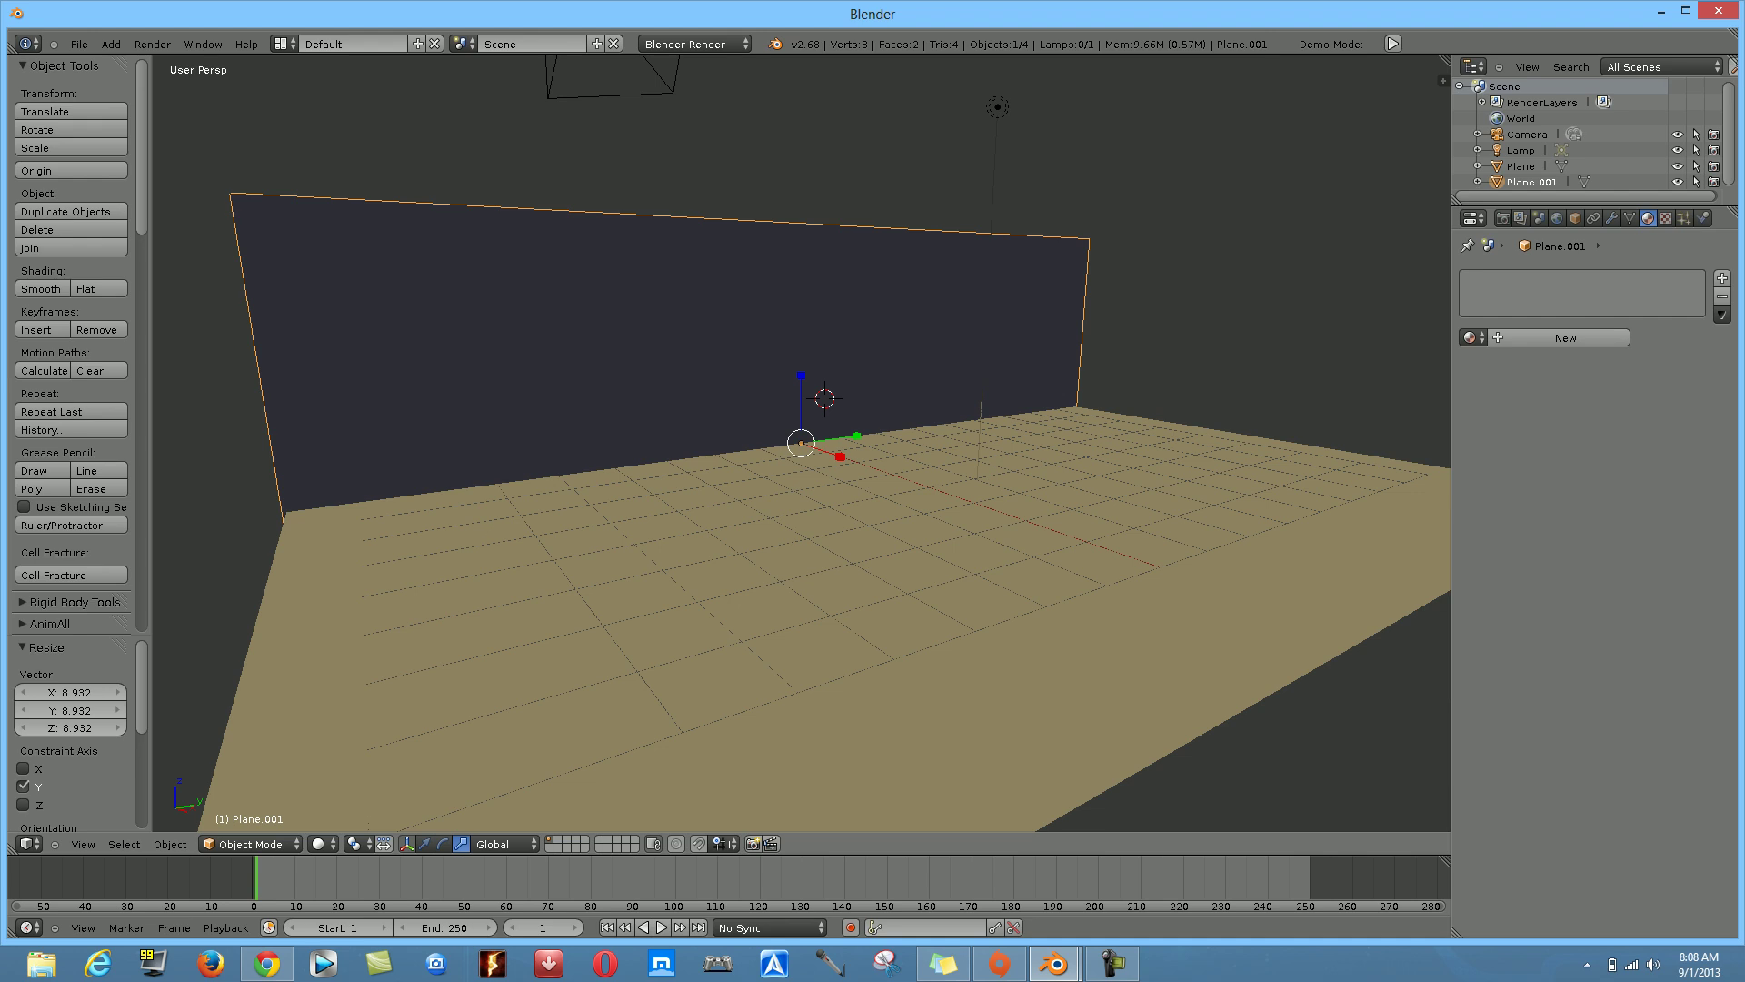
right_click(997, 106)
right_click(636, 346)
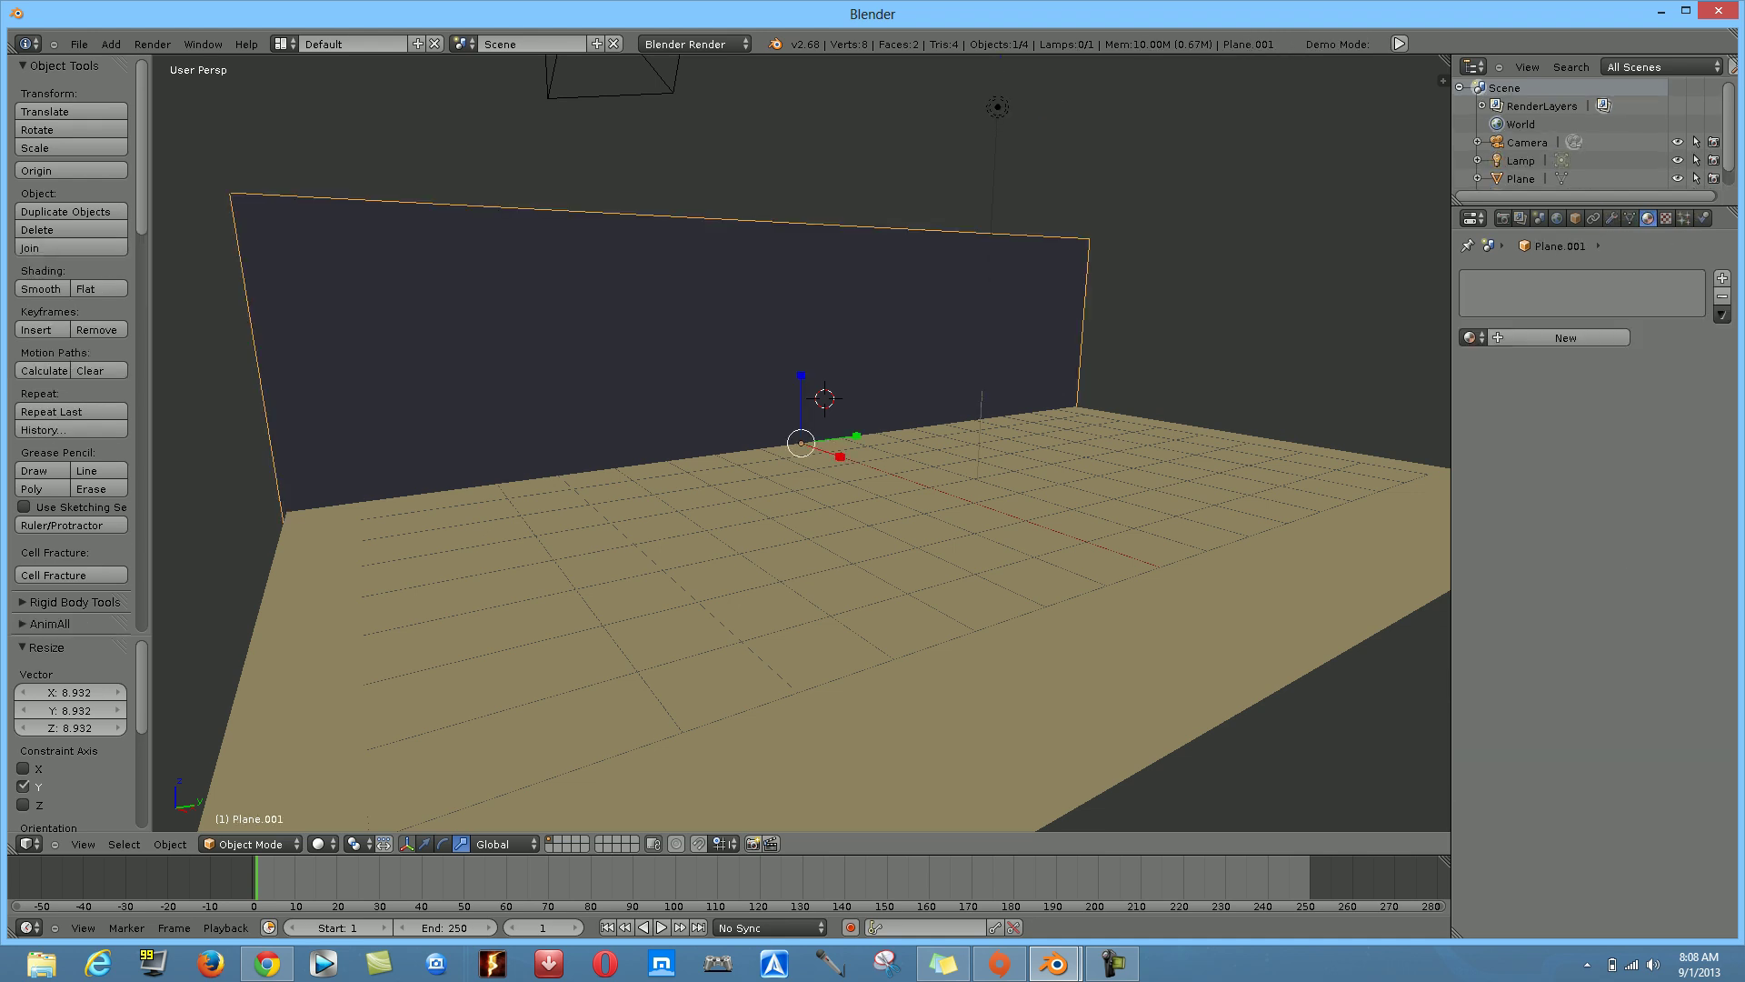
right_click(727, 590)
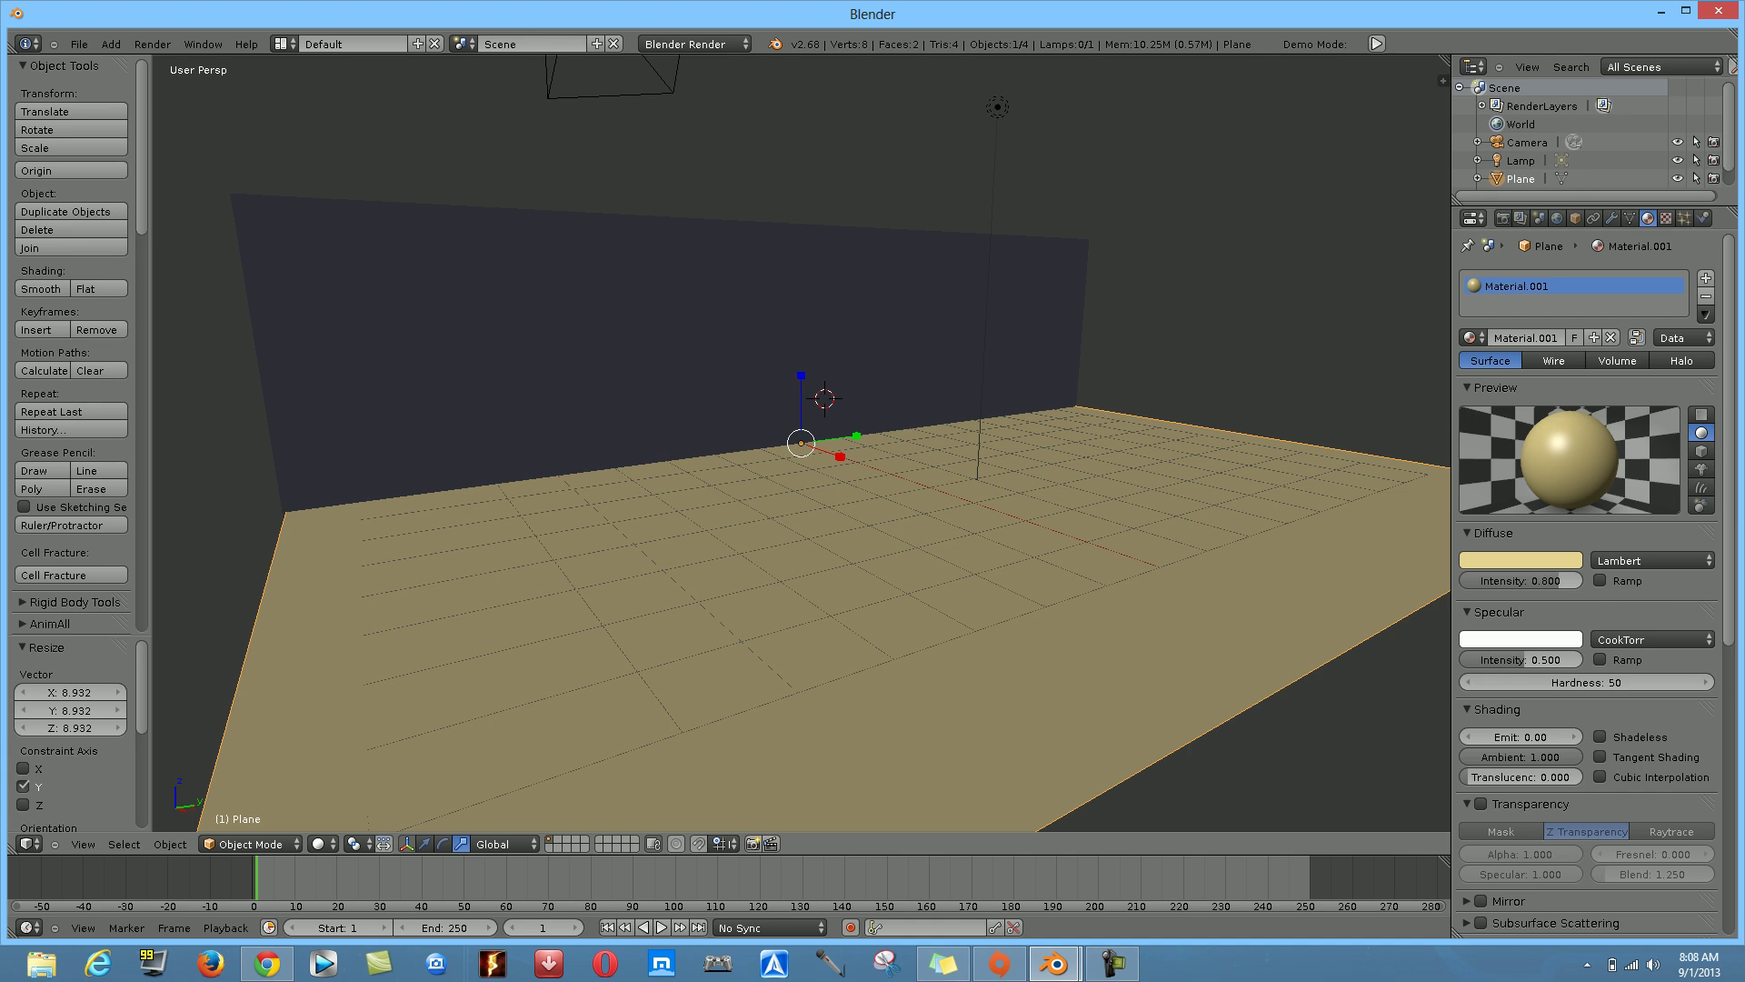
right_click(997, 106)
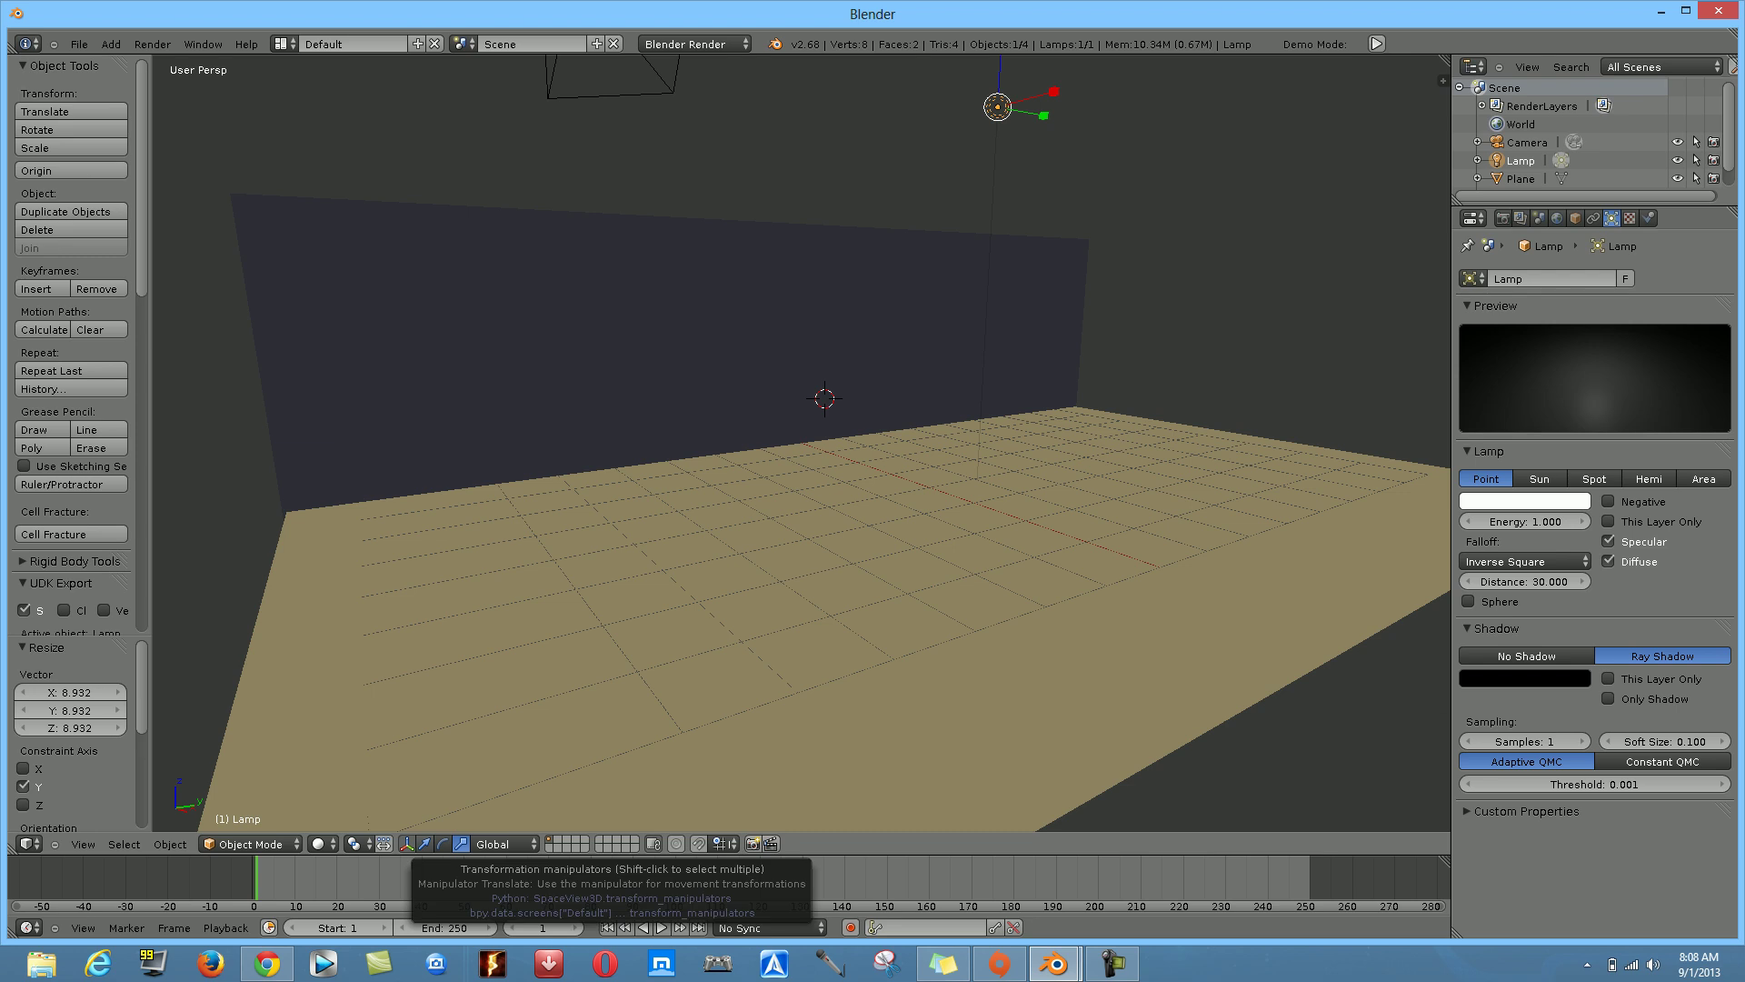
left_click(425, 843)
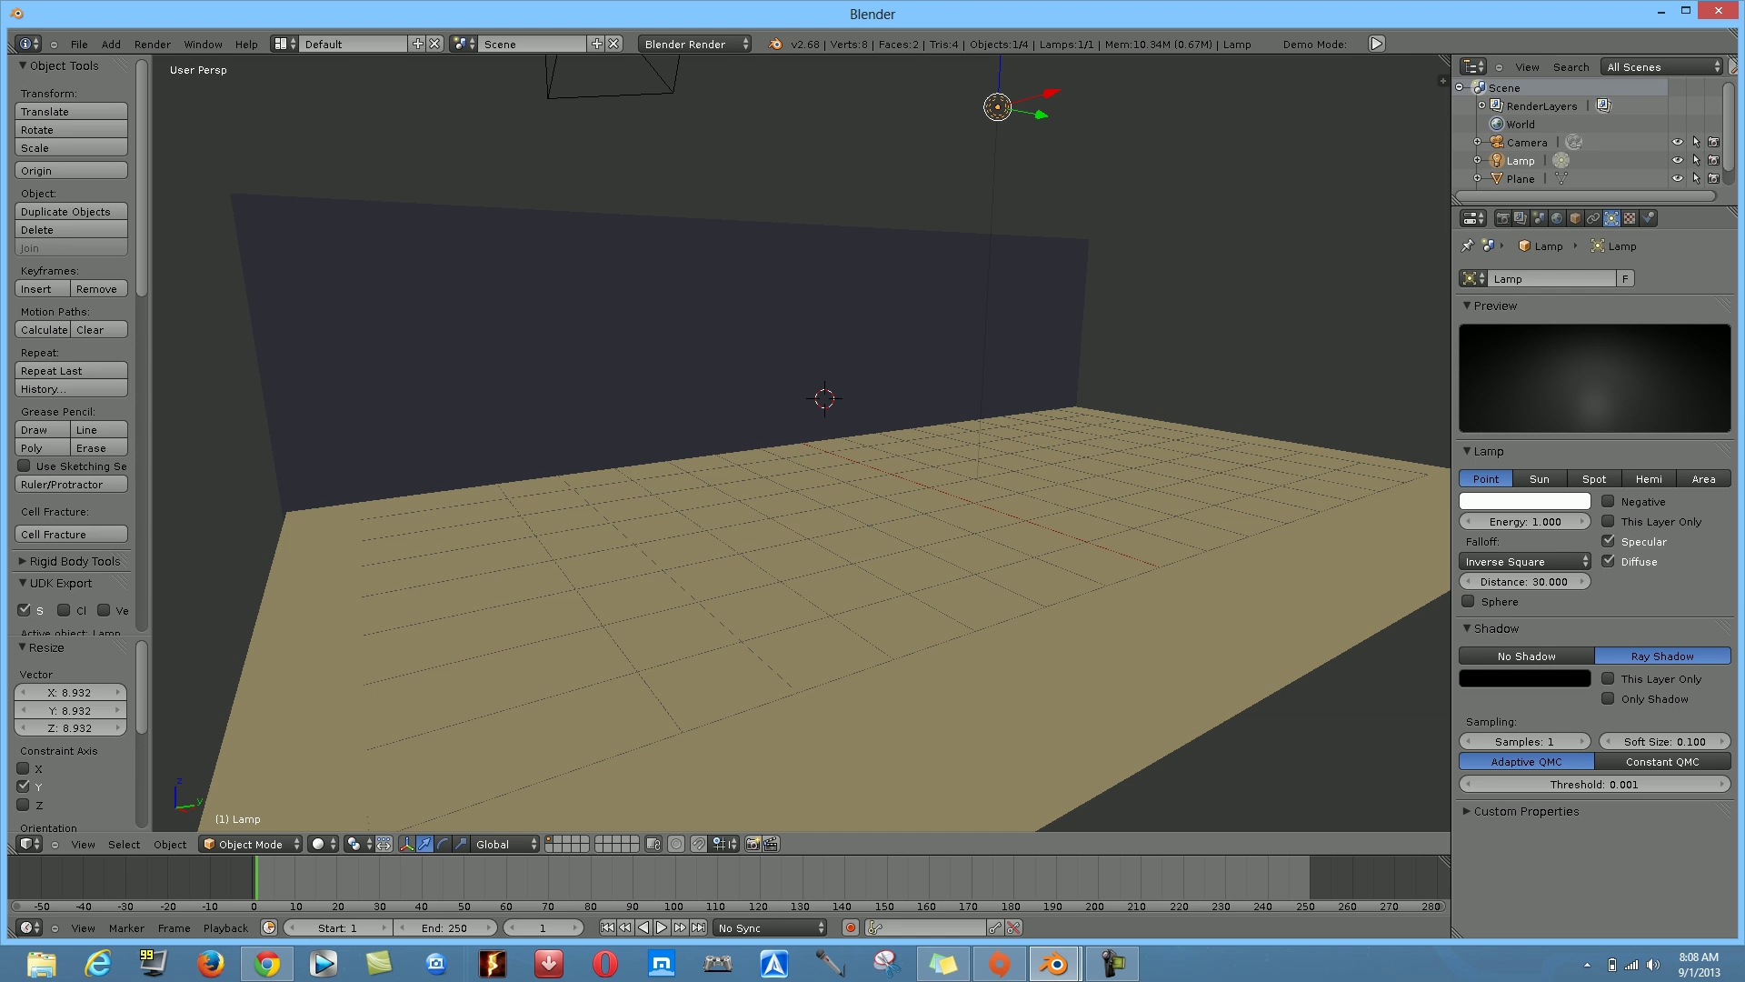
left_click_drag(998, 73, 986, 281)
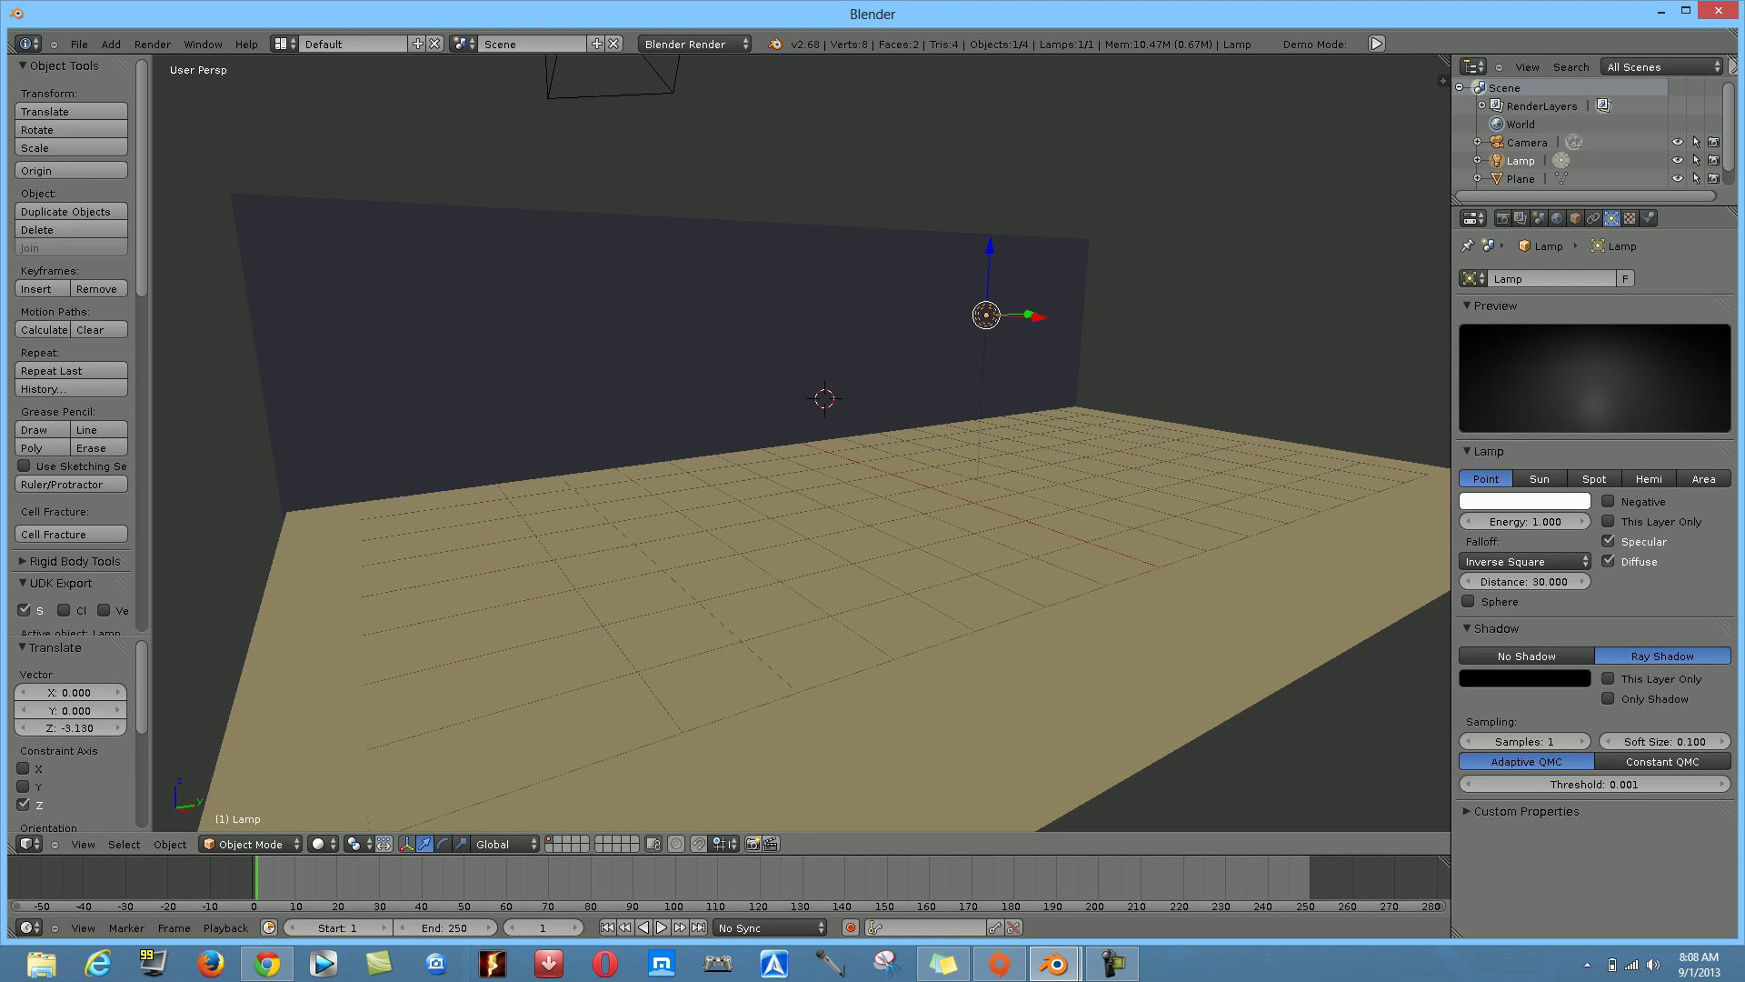
Check the scene through the camera and test-render the floor and wall under the lowered lamp
key("KP_0")
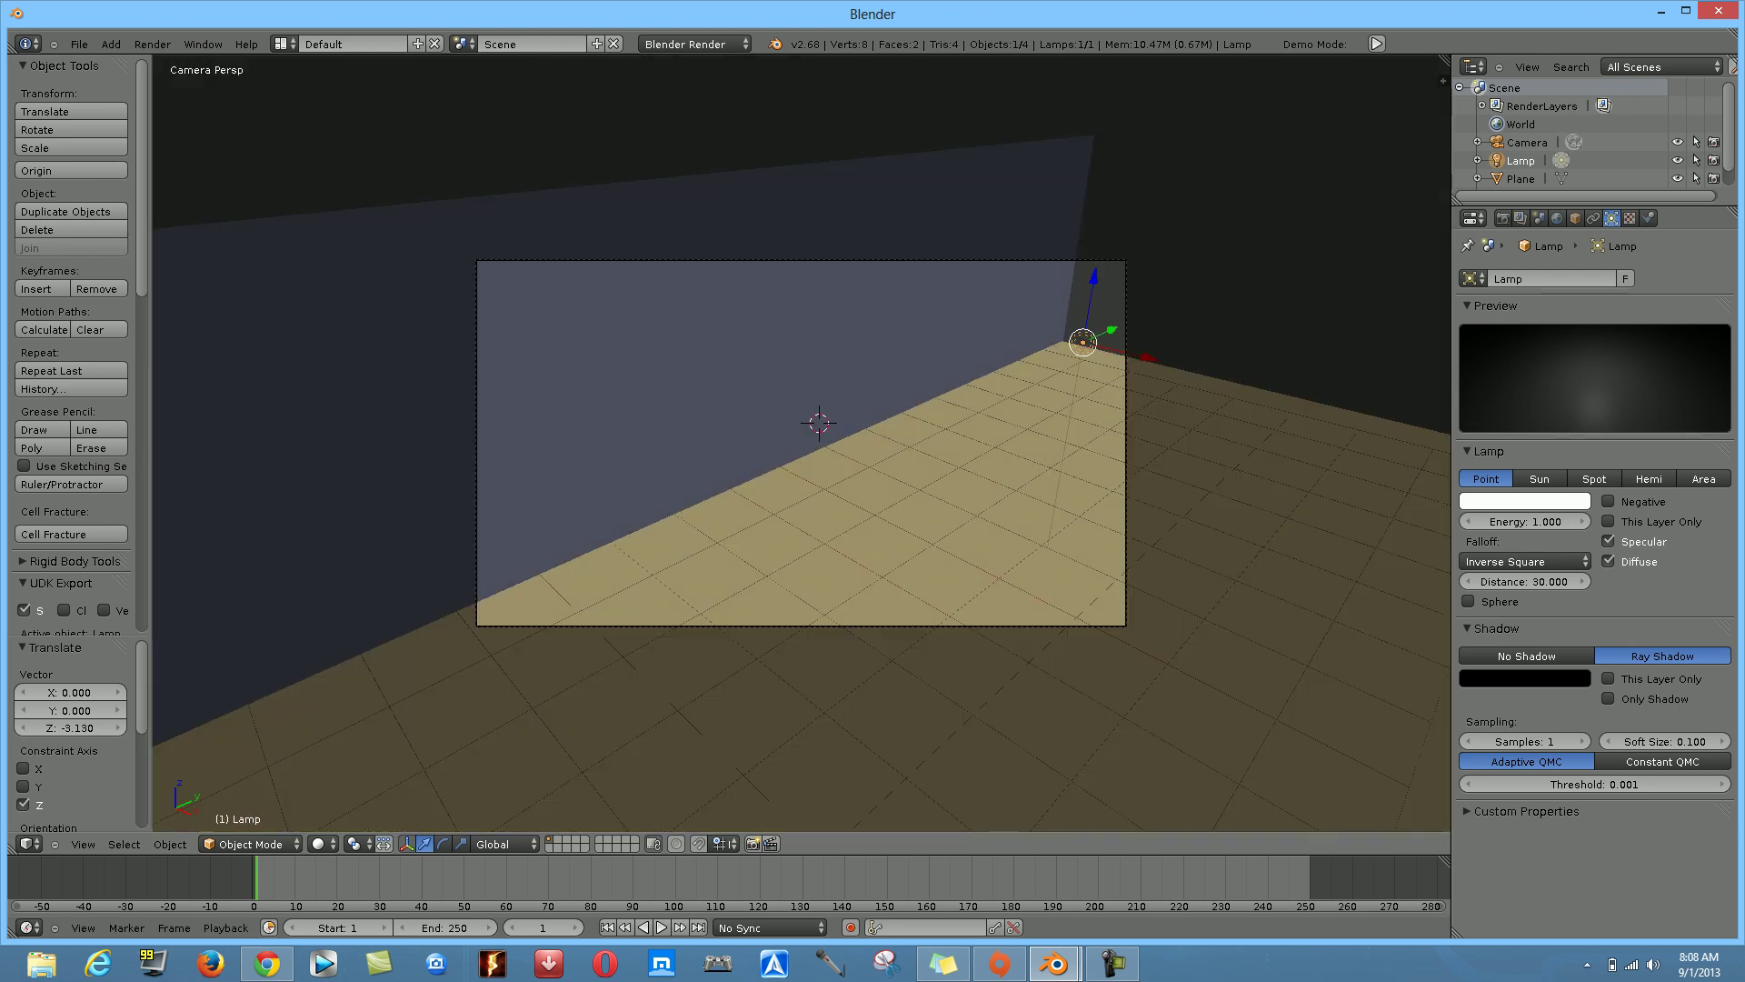
key("KP_0")
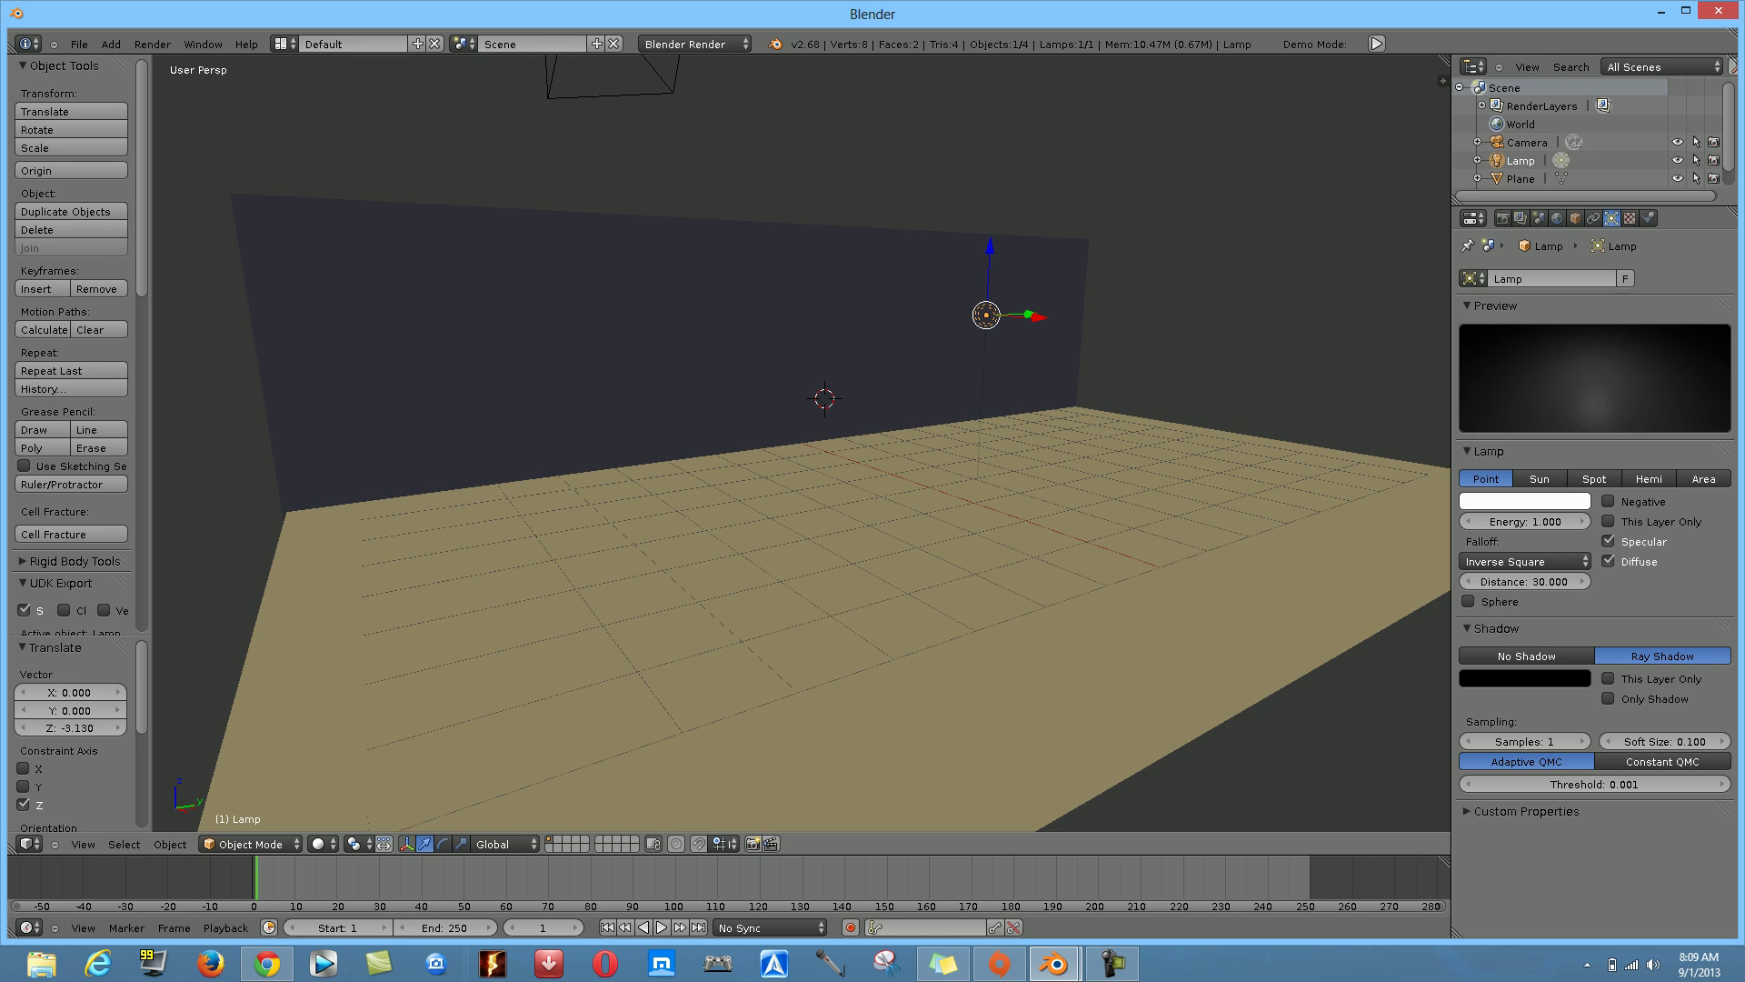
key("F12")
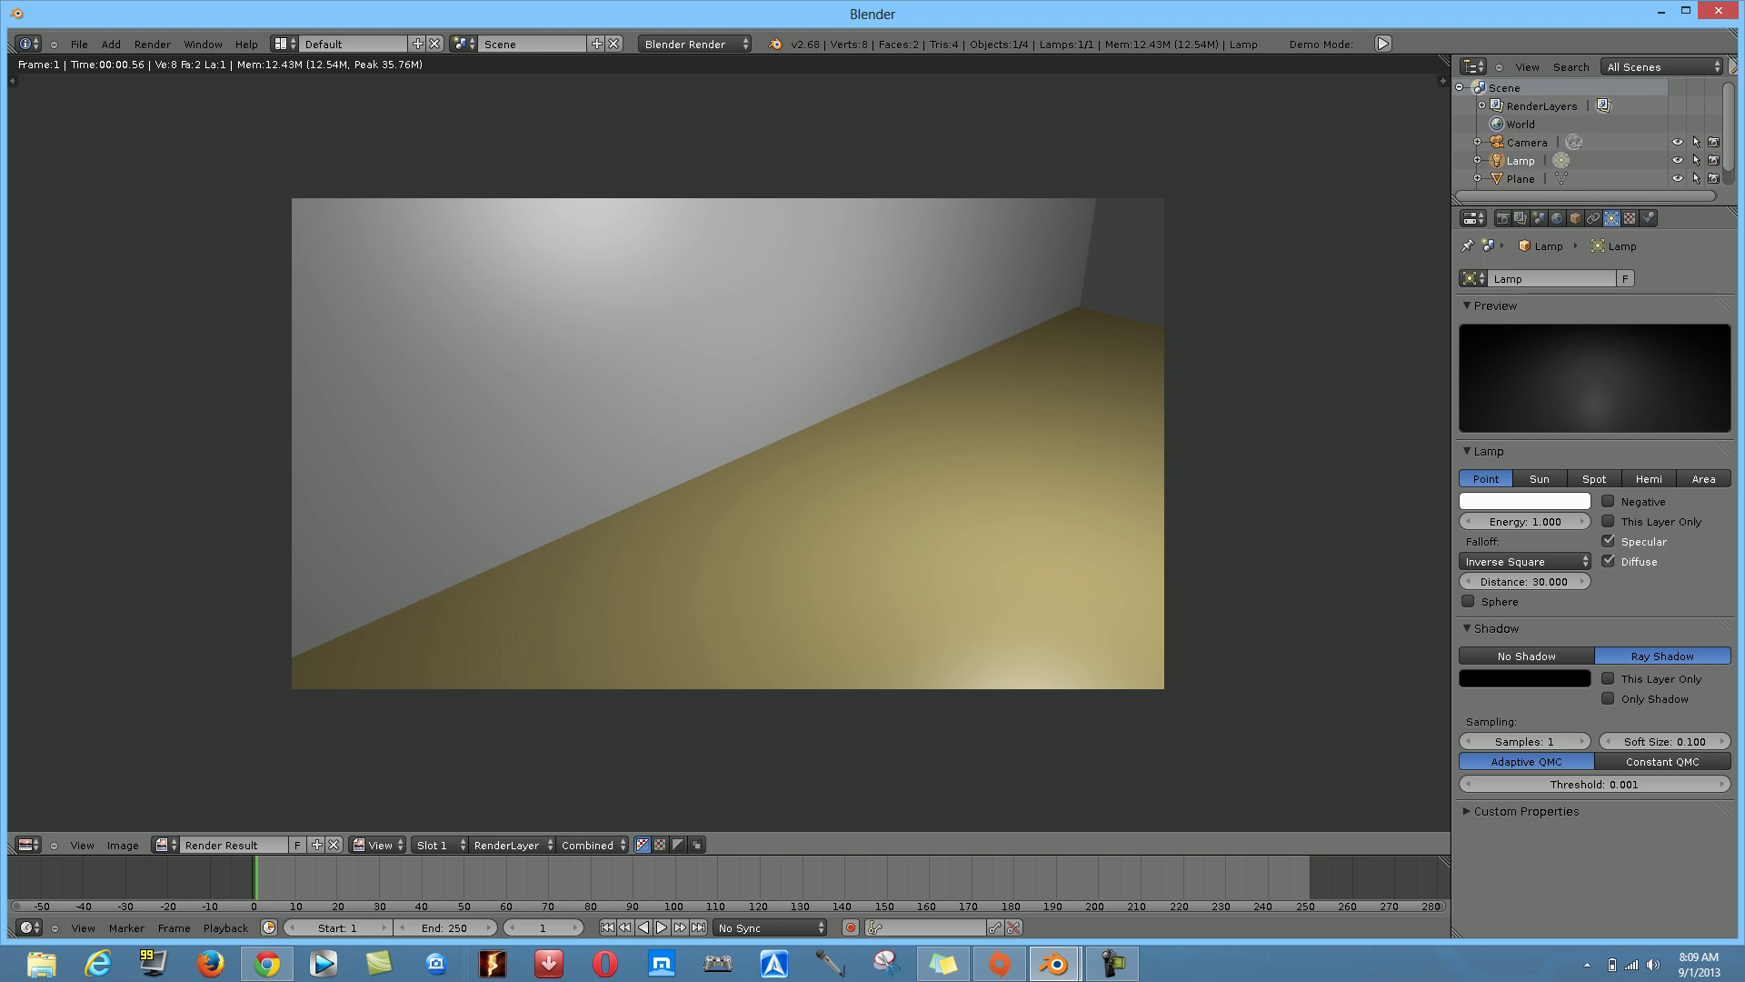
key("Escape")
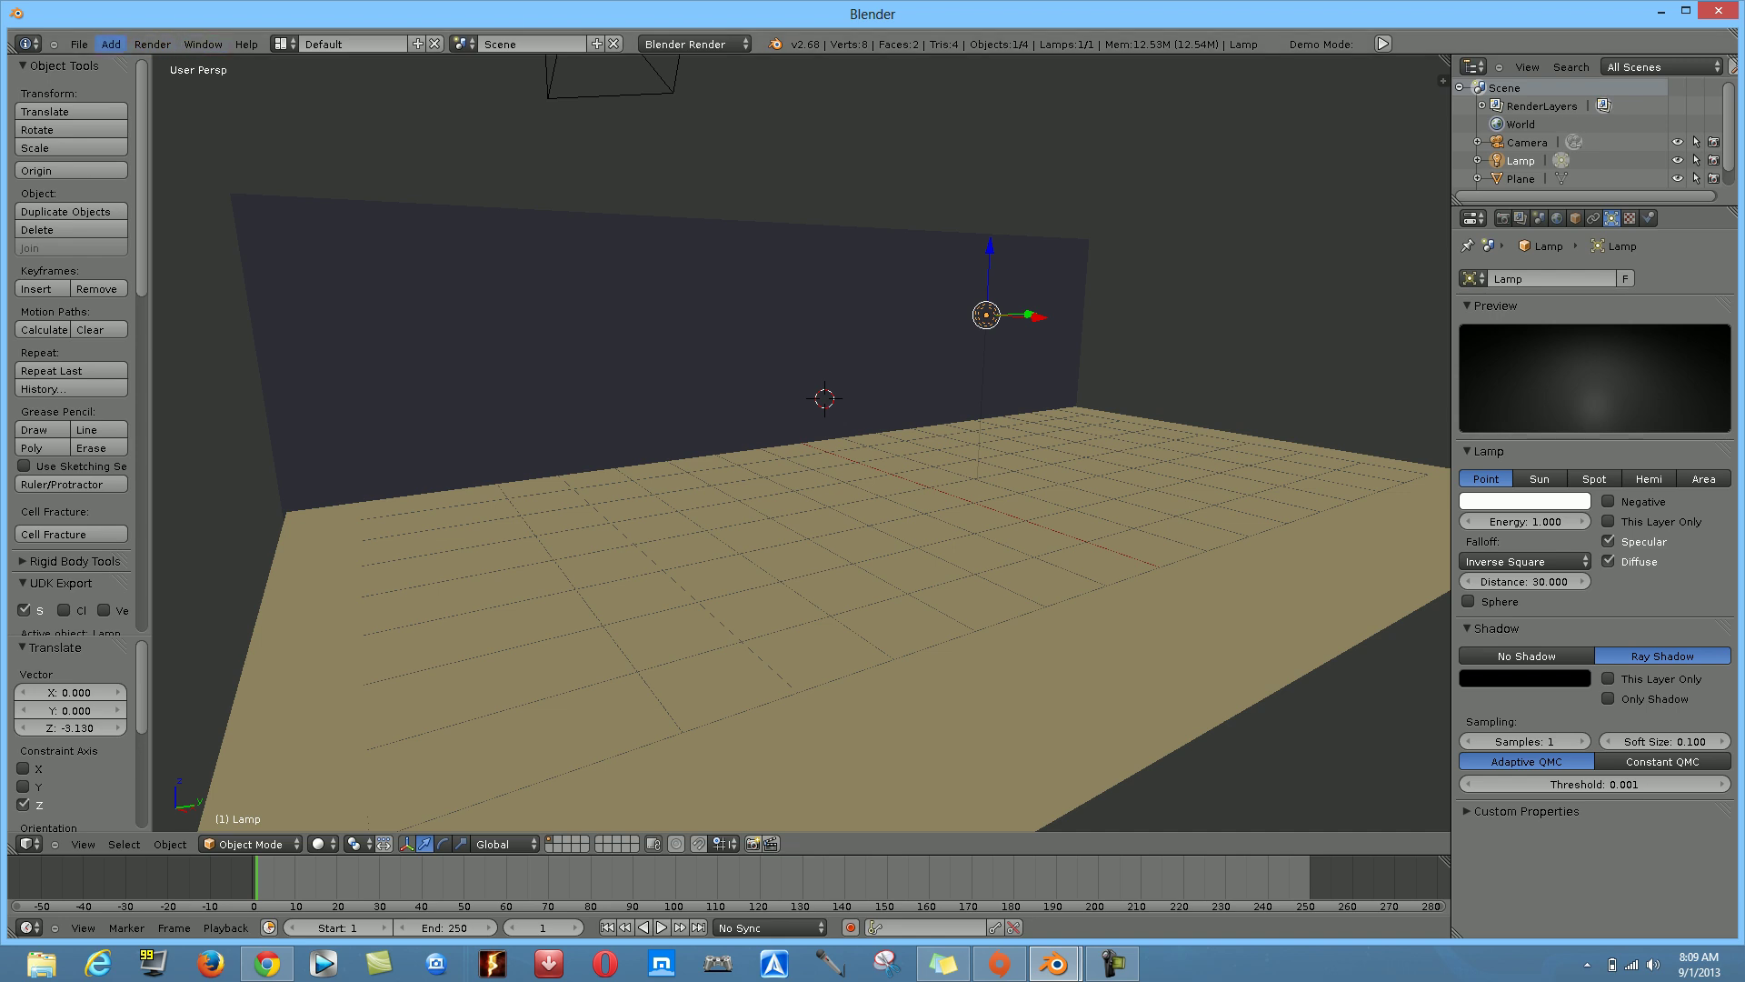
left_click(111, 44)
mouse_move(130, 62)
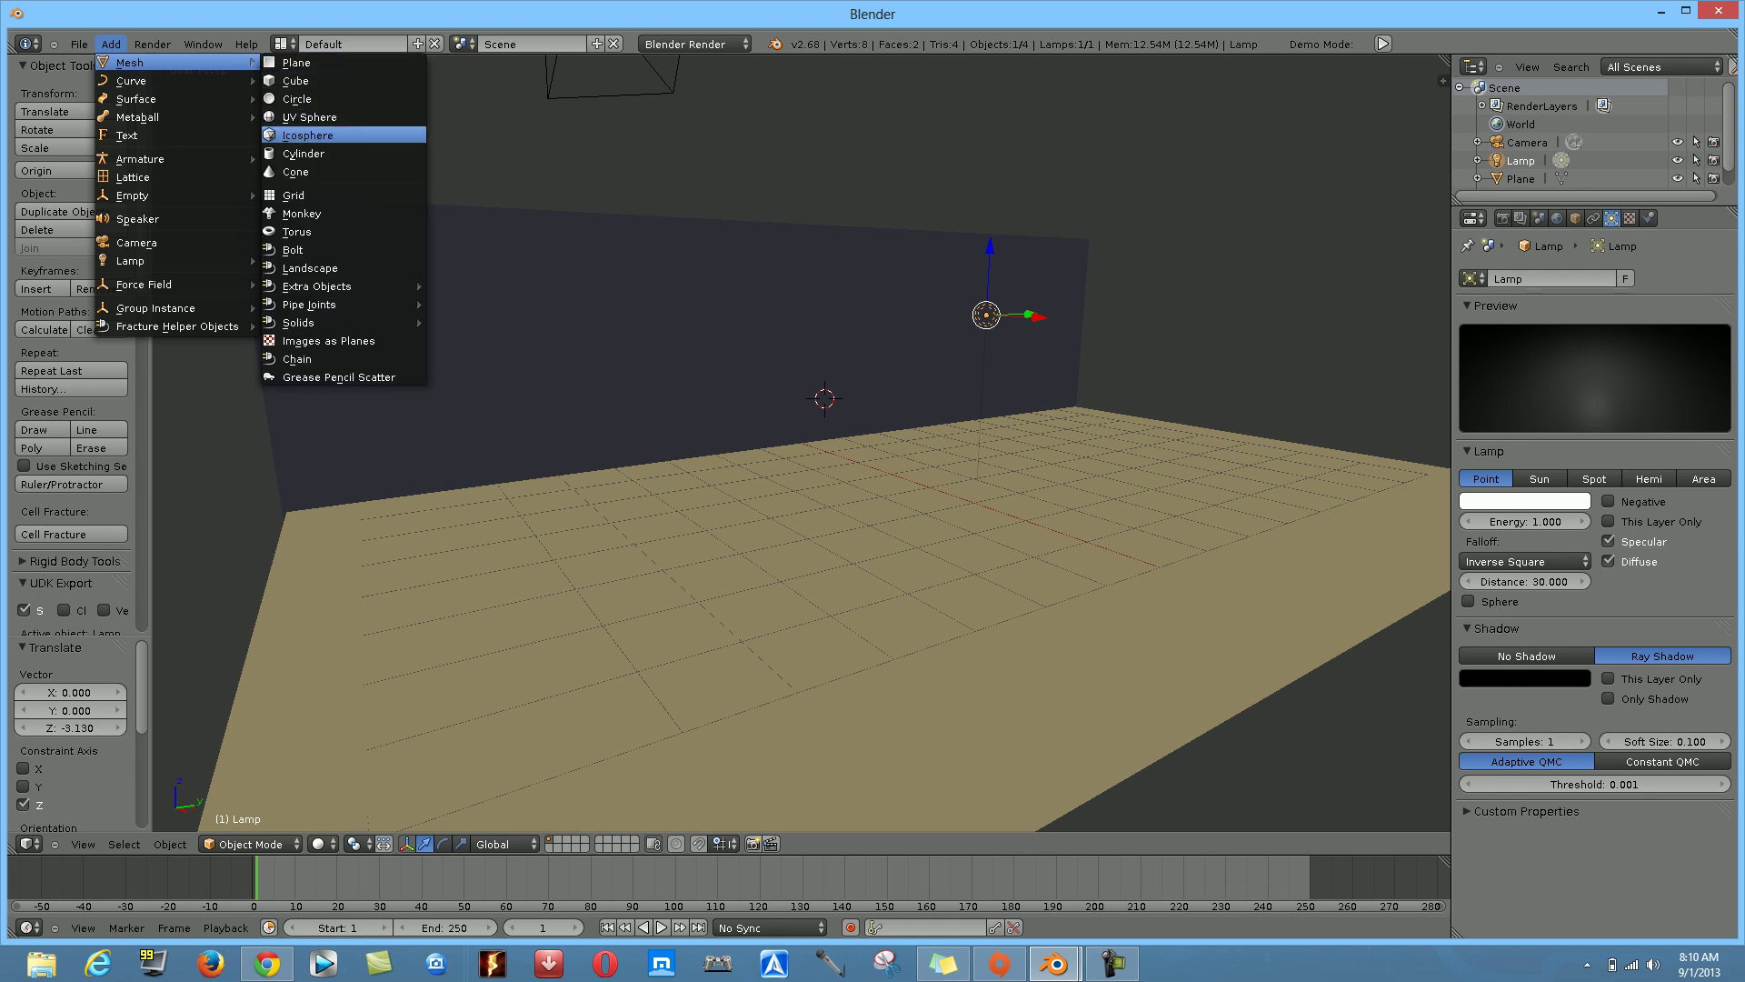
left_click(307, 135)
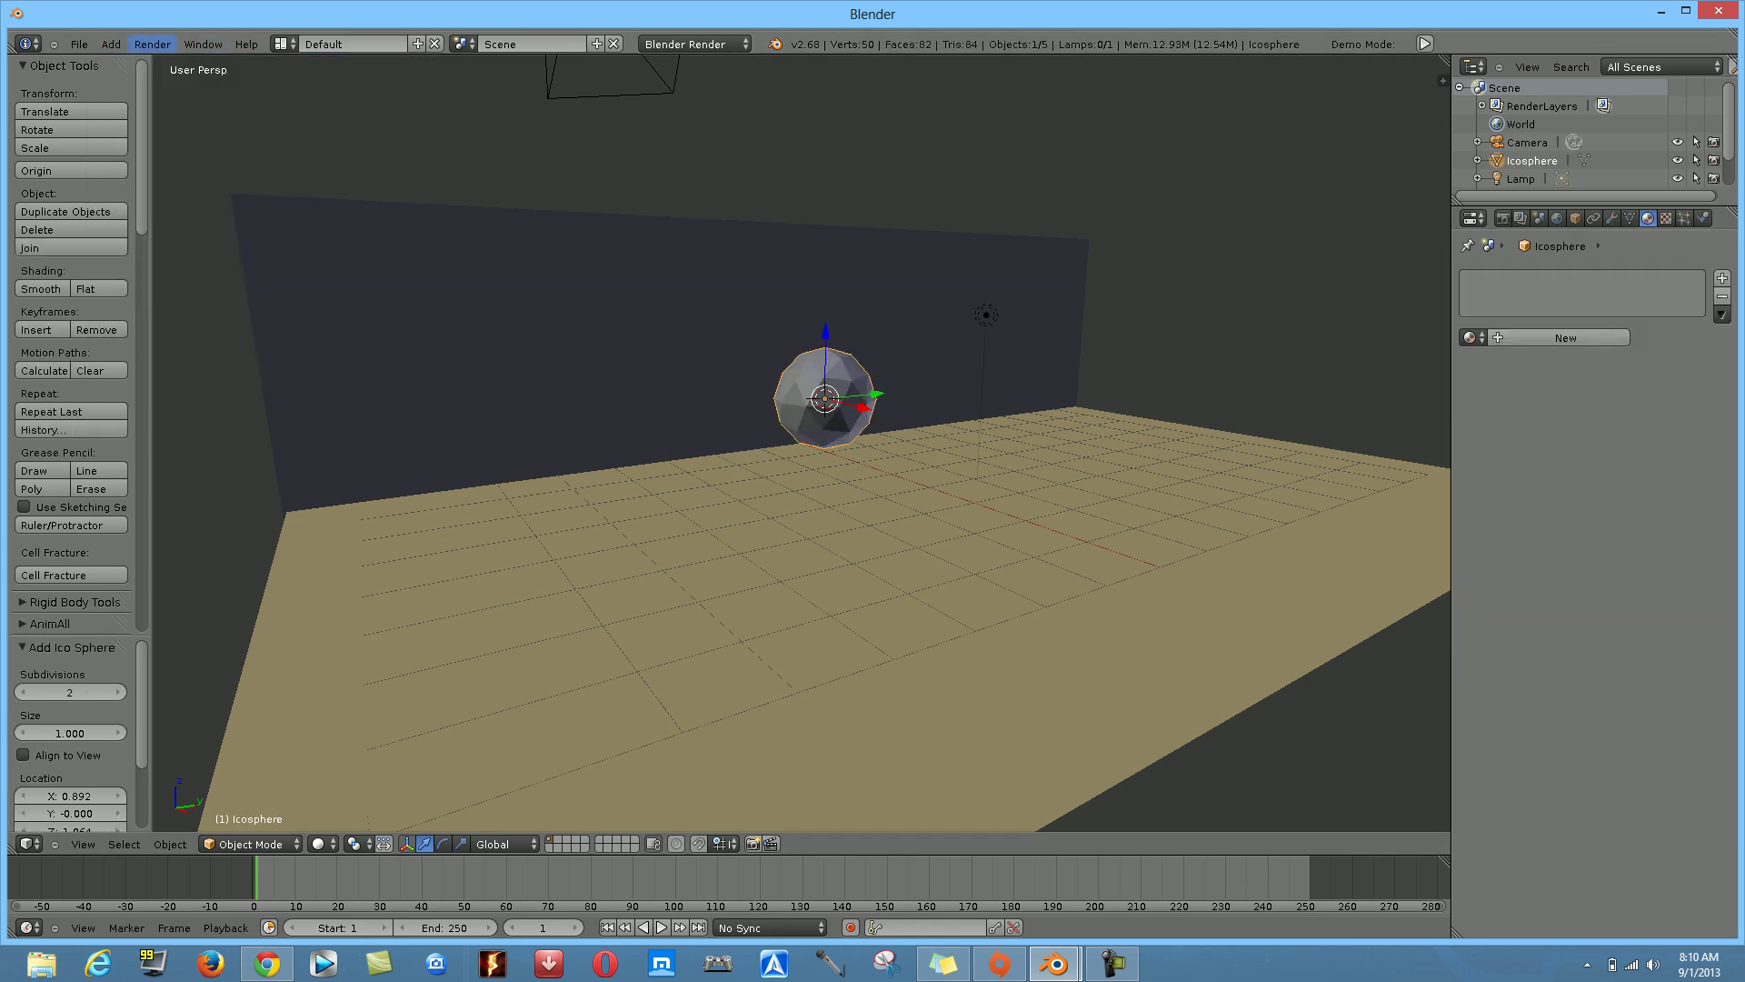
left_click(110, 43)
mouse_move(129, 62)
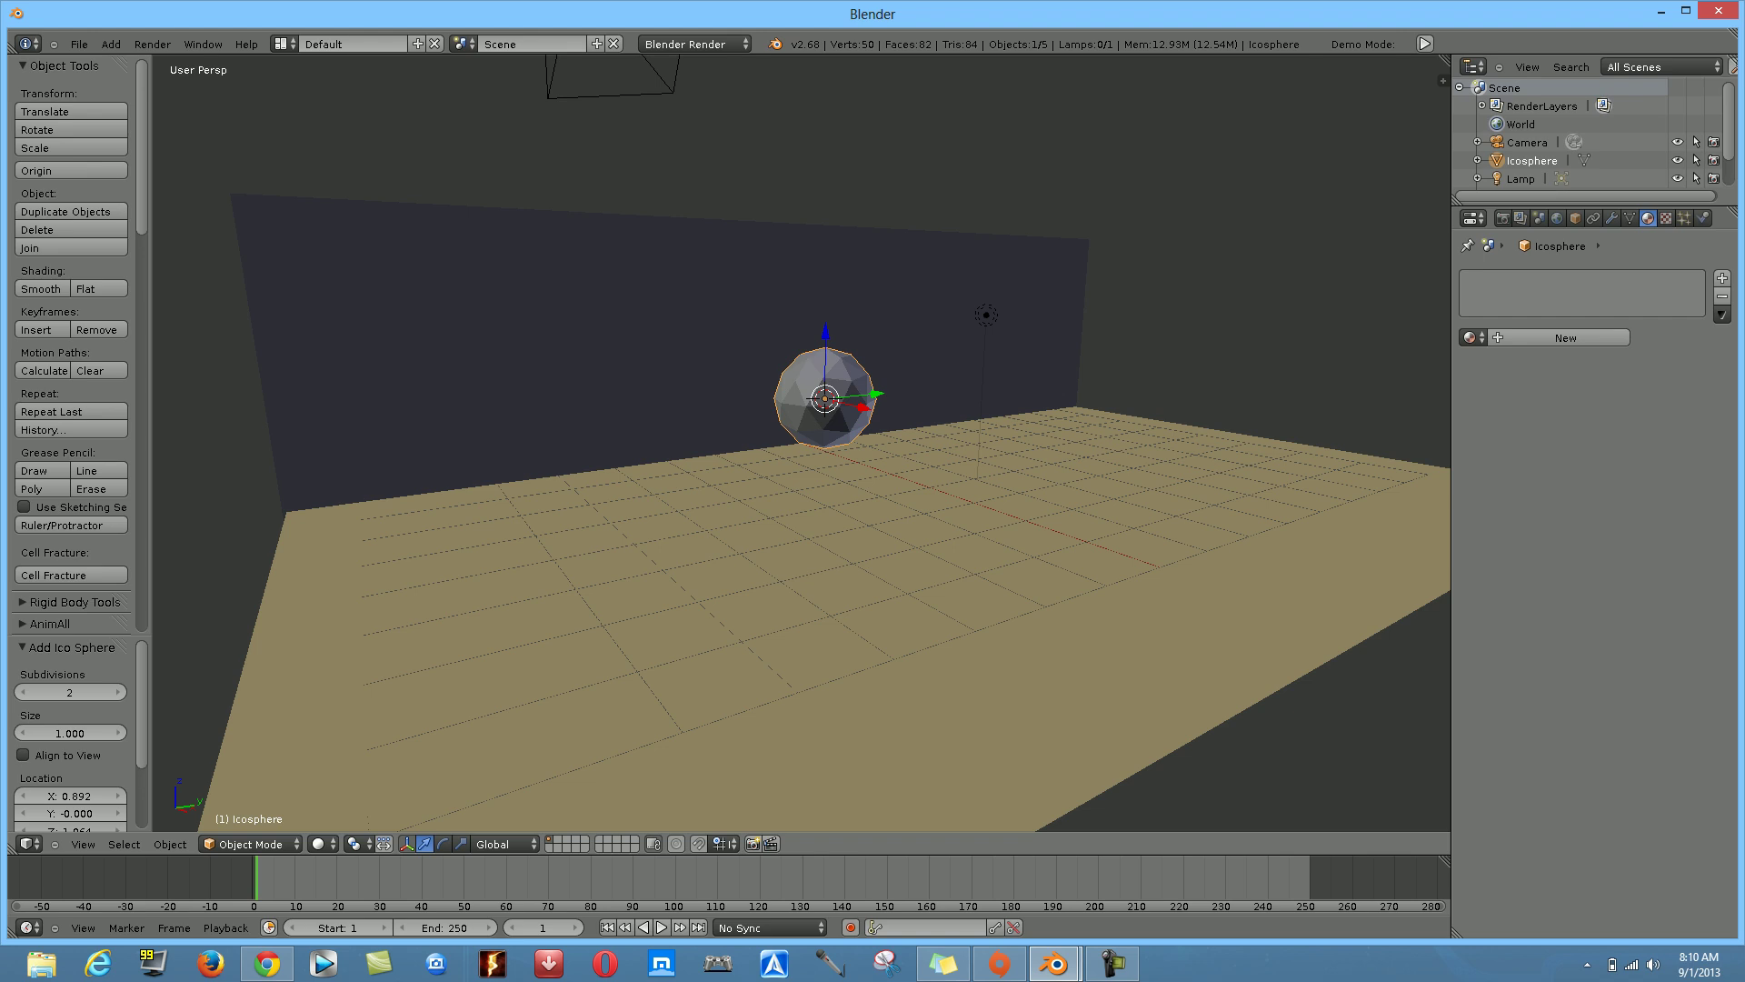
key("x")
key("Return")
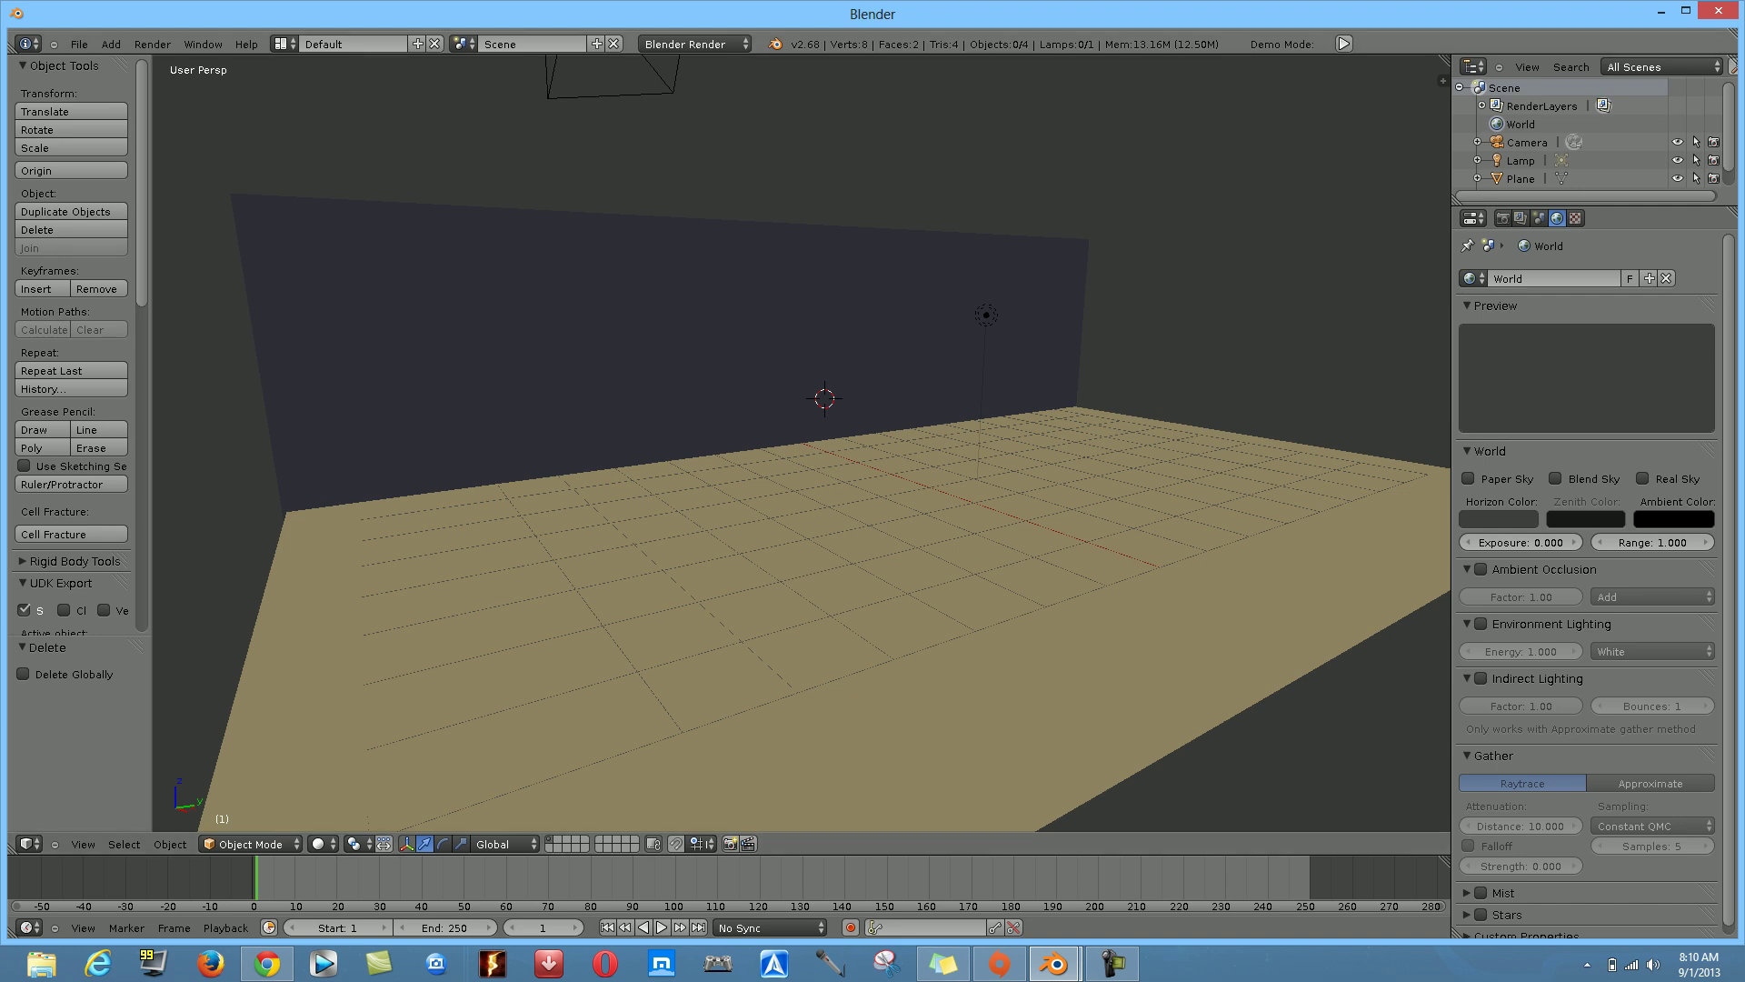
Add a cylinder mesh at the 3D cursor in front of the wall
left_click(111, 43)
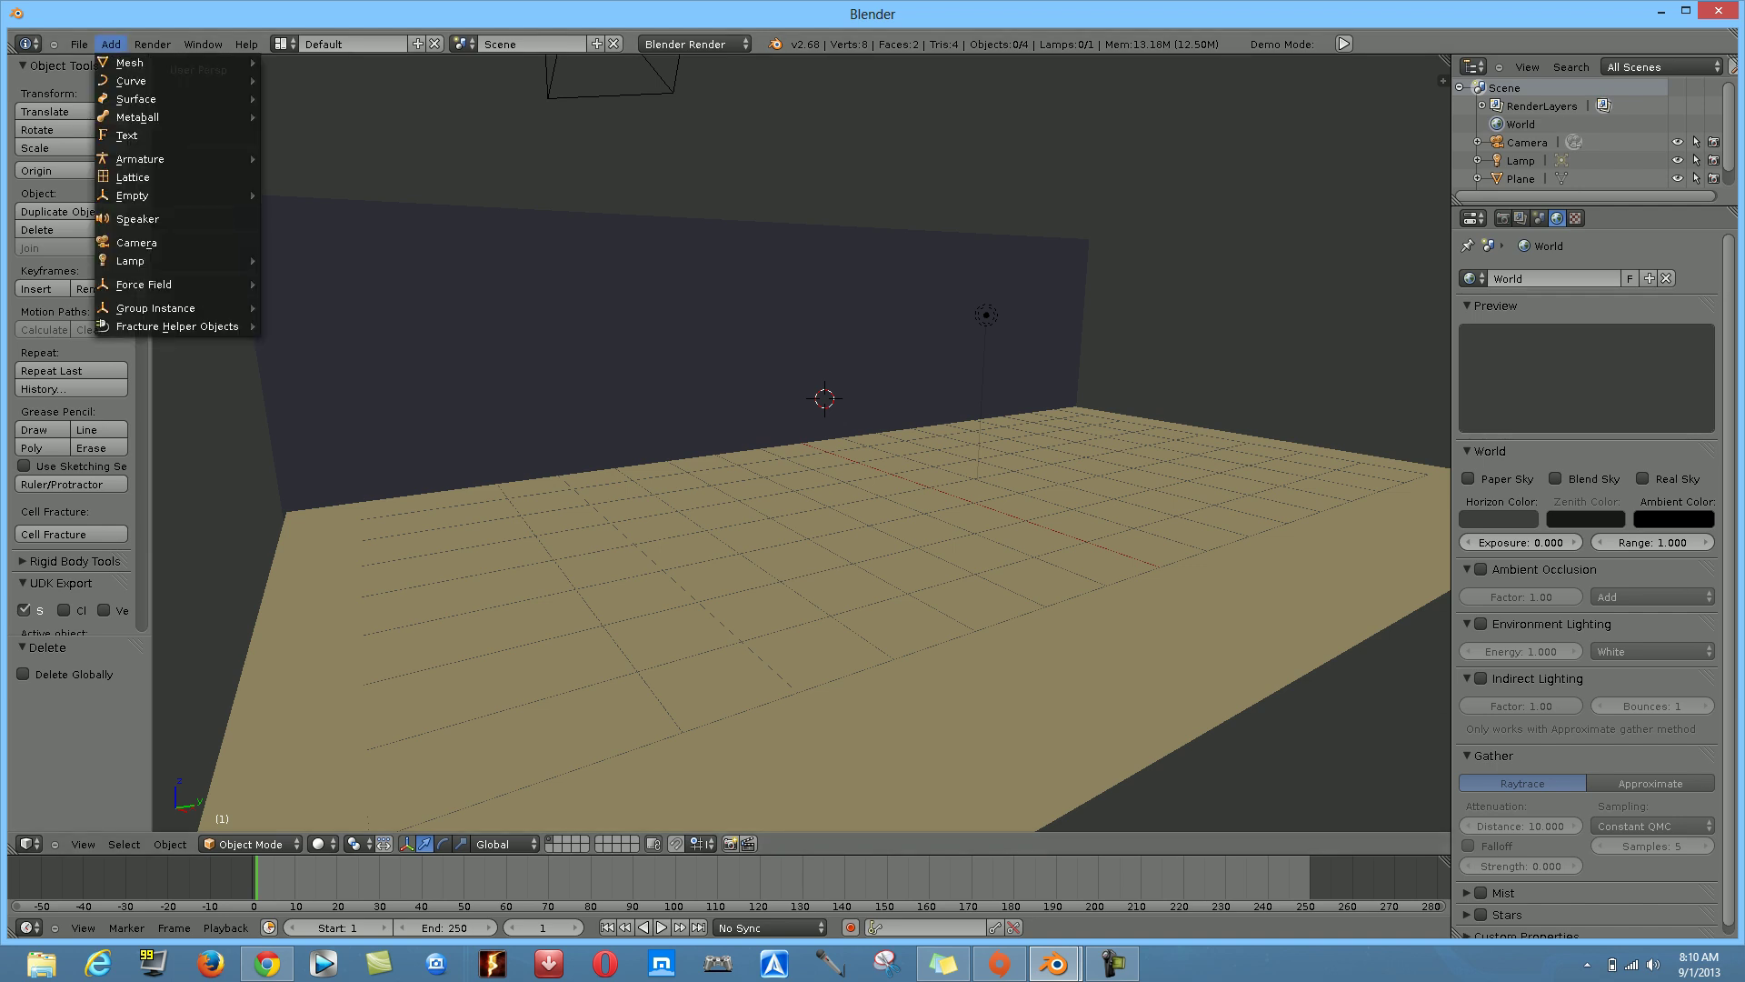
mouse_move(129, 62)
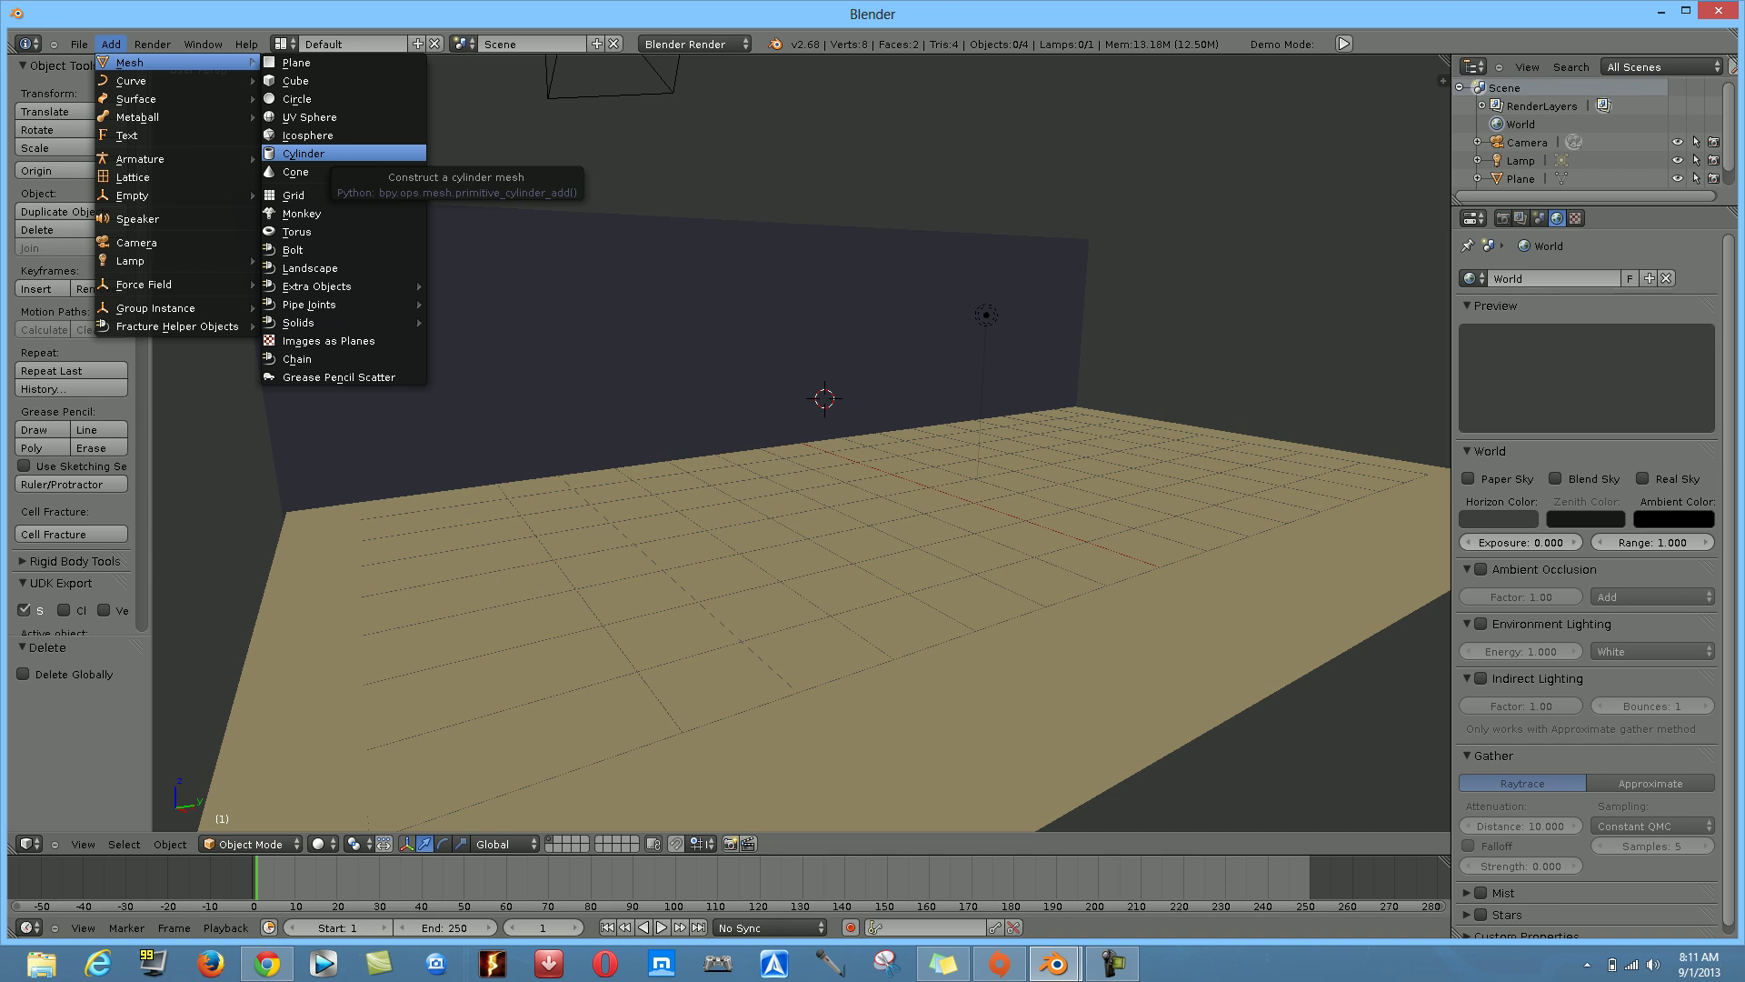
left_click(304, 153)
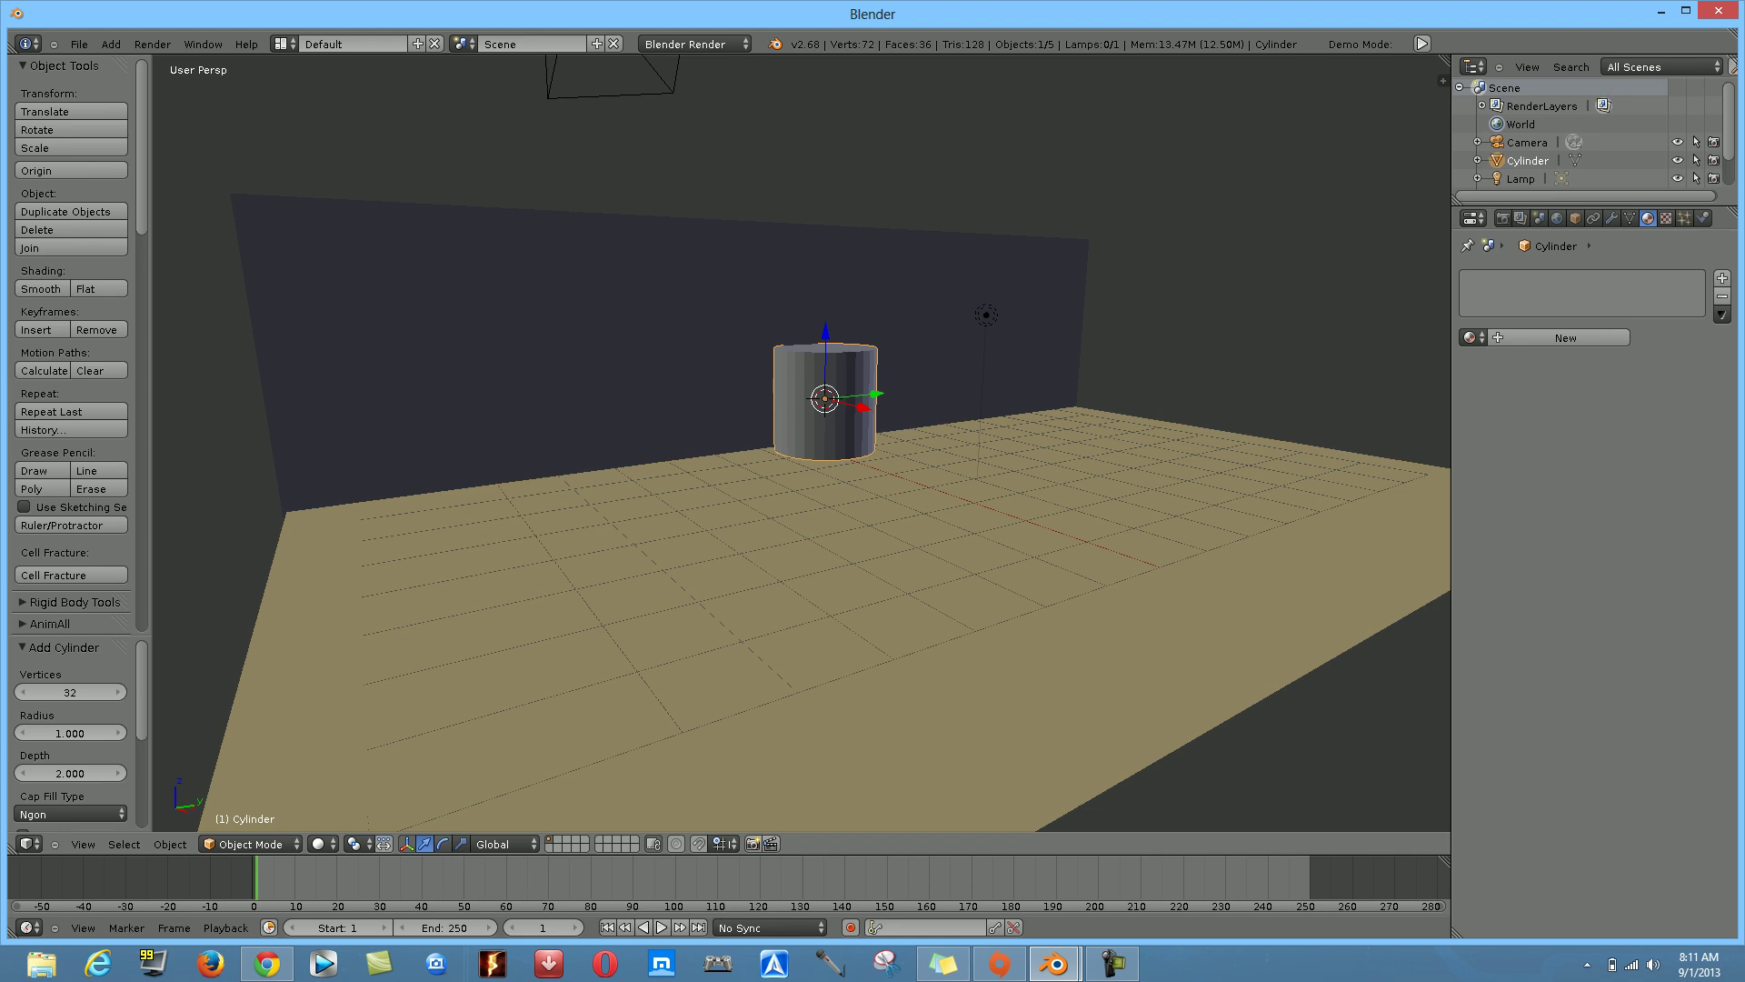
Rotate the cylinder about -89.2° around the global X axis and stretch it by about 3.87 along Y
left_click(443, 843)
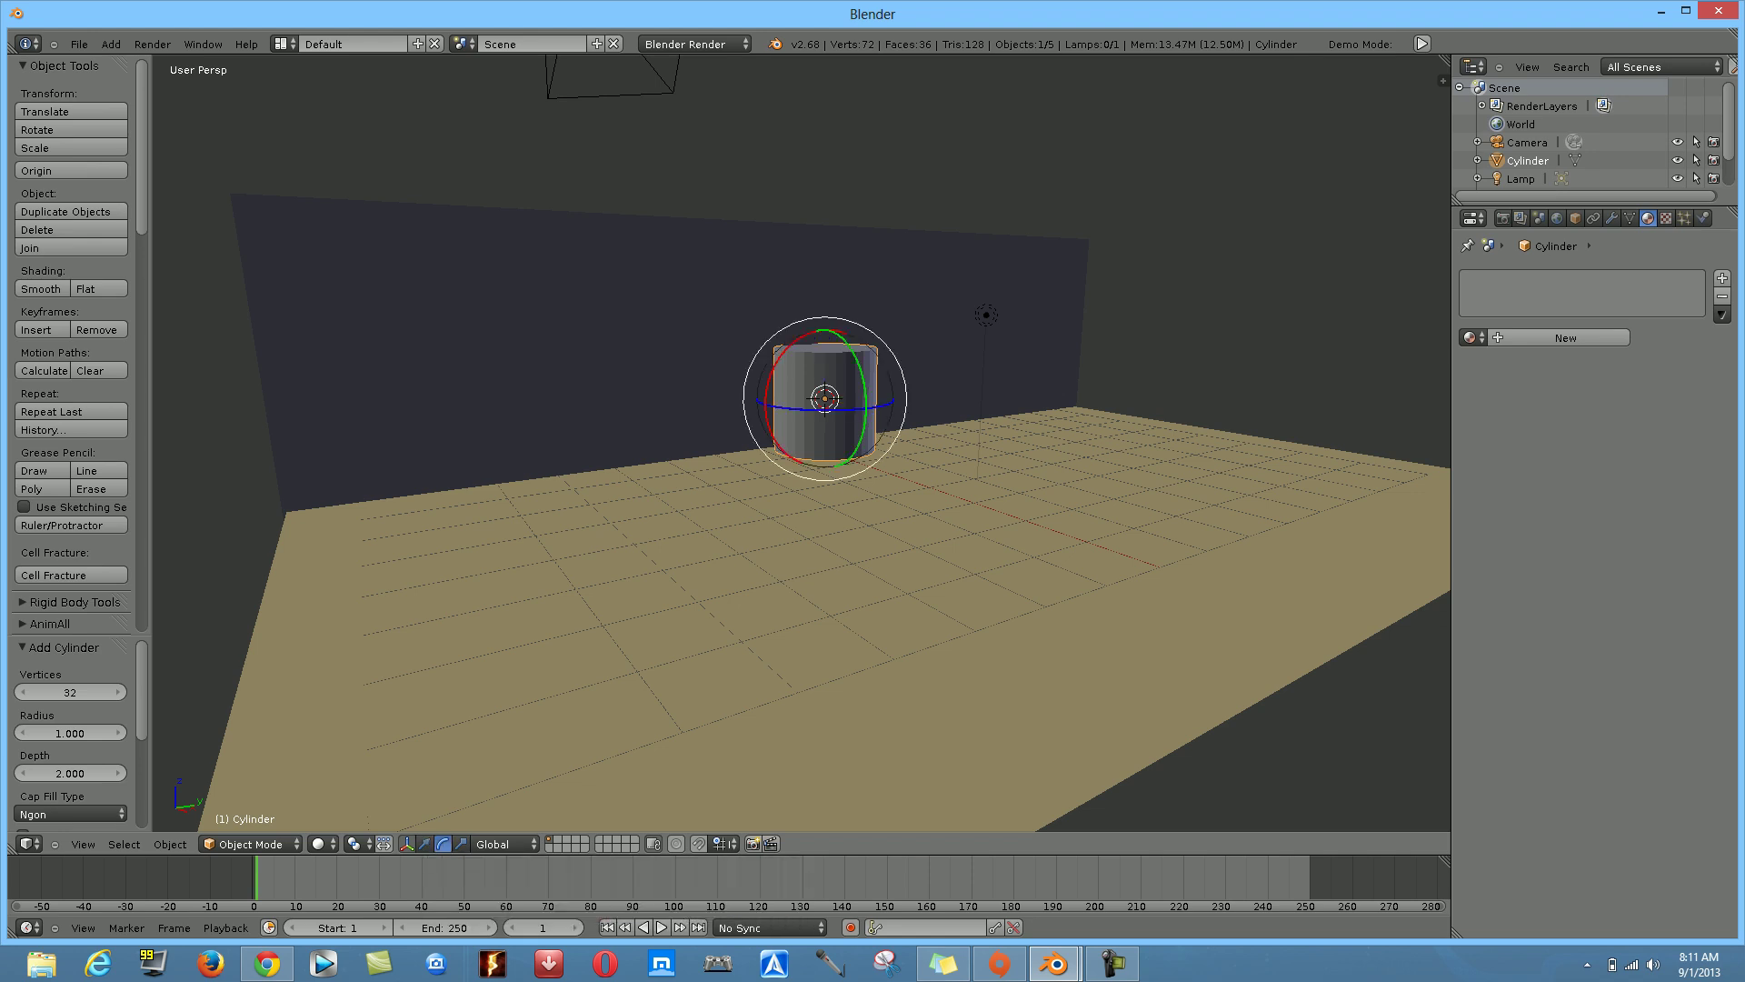
left_click_drag(768, 391, 904, 337)
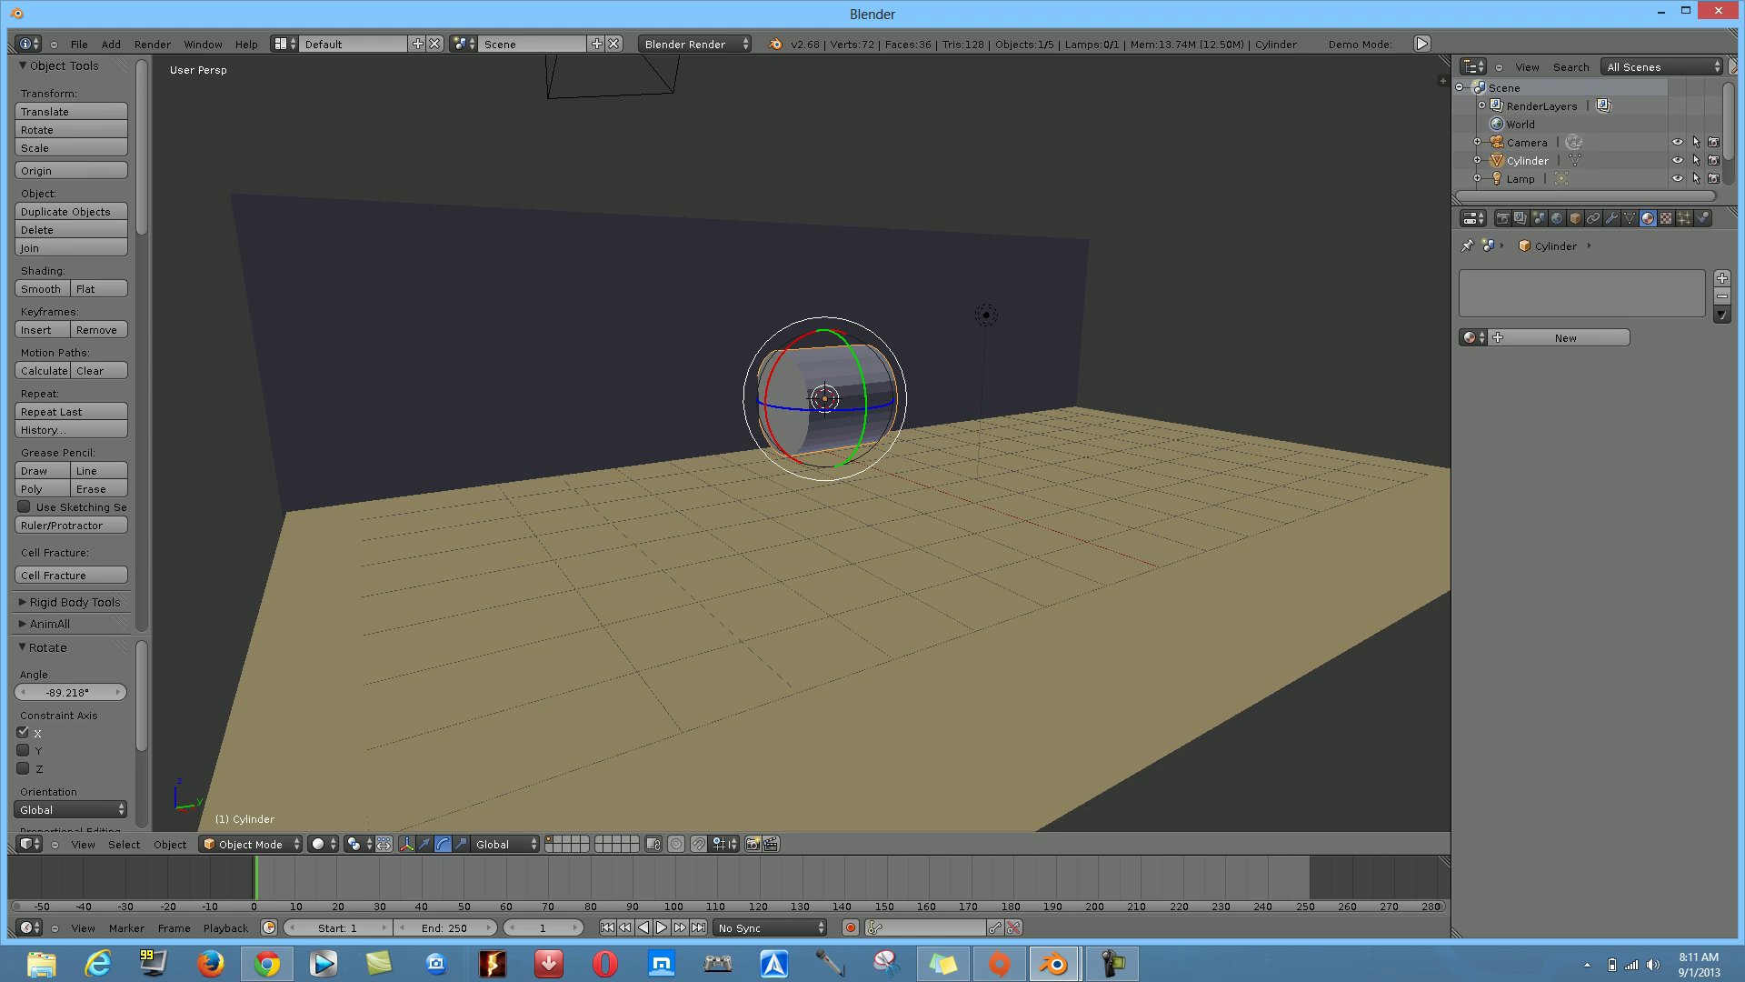
left_click(461, 844)
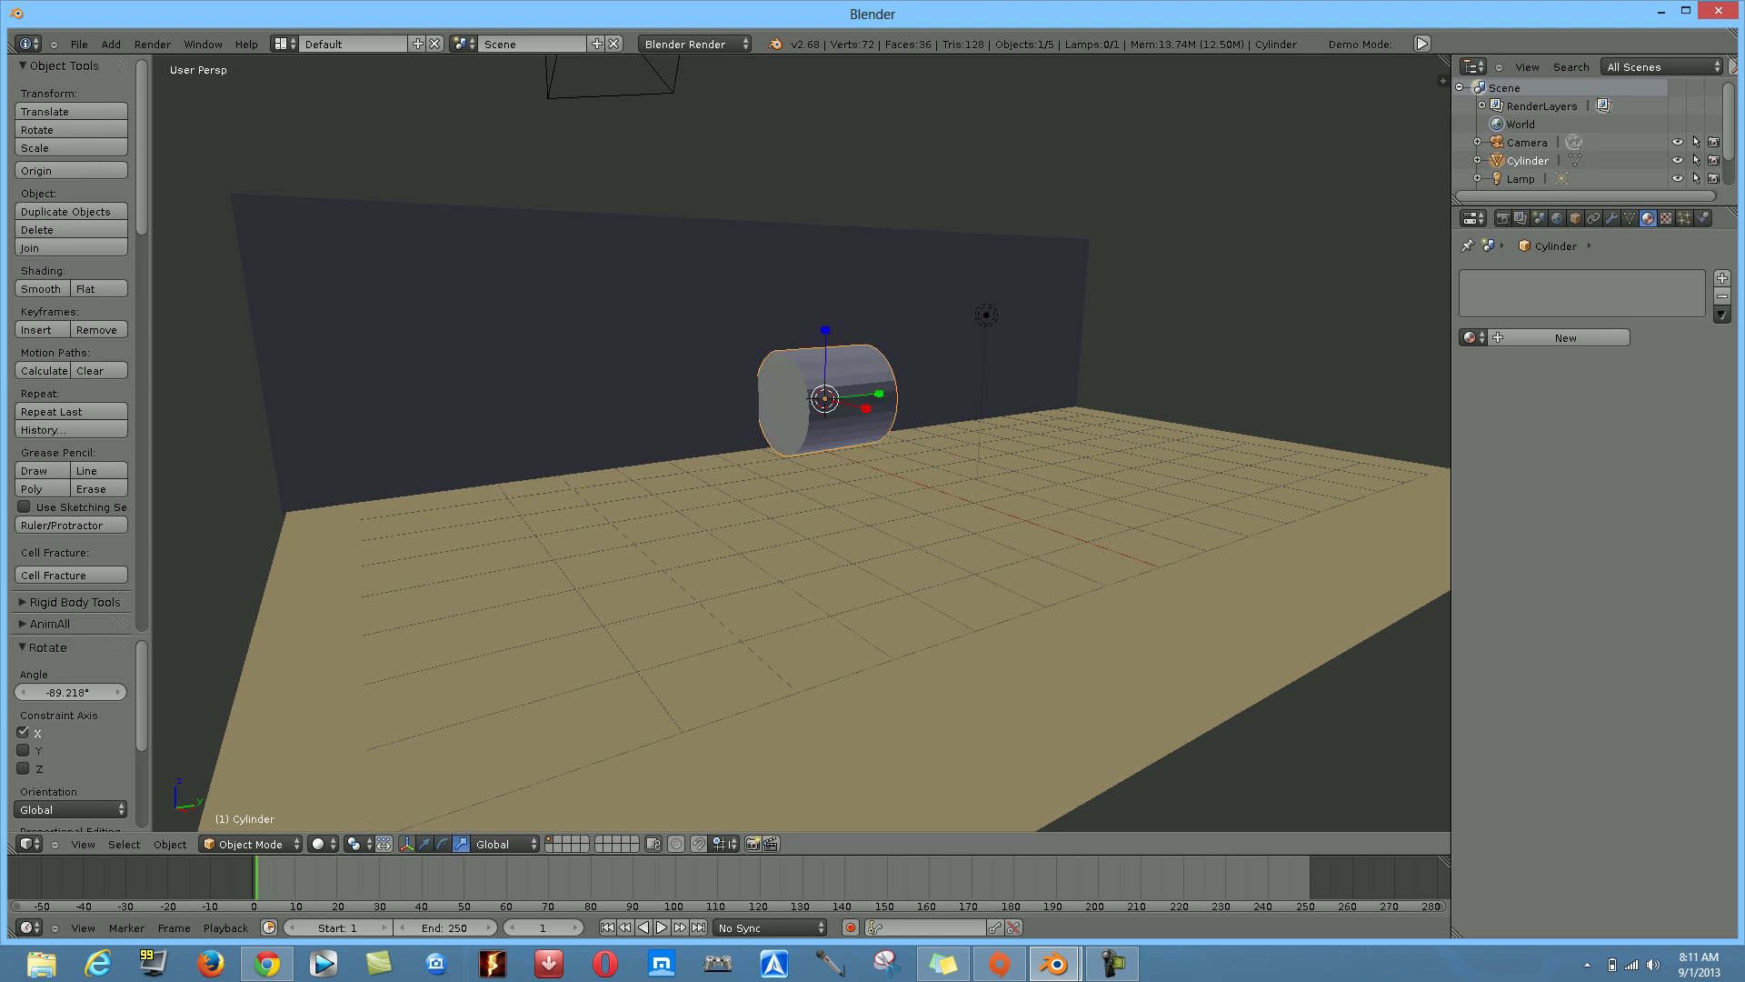
left_click_drag(879, 394, 1012, 384)
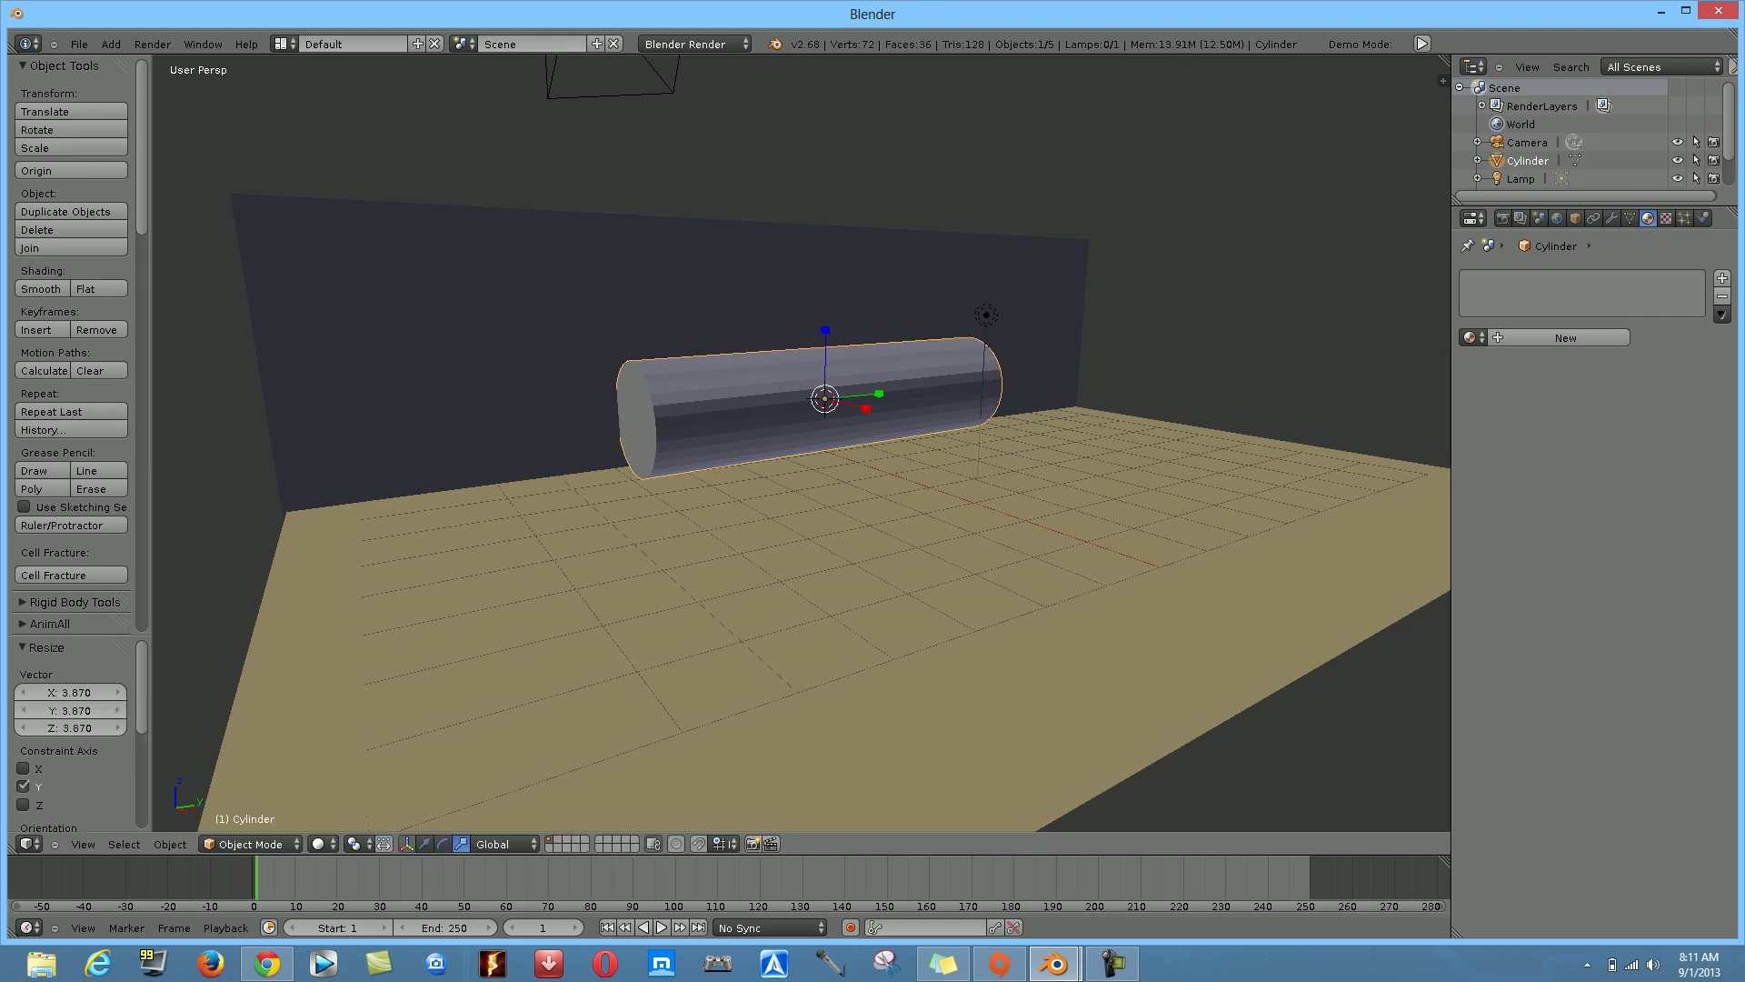
Lower the cylinder slightly along the Z axis and flatten it by a factor of about 0.716 along Z
left_click(424, 844)
left_click_drag(825, 334, 826, 352)
left_click(462, 843)
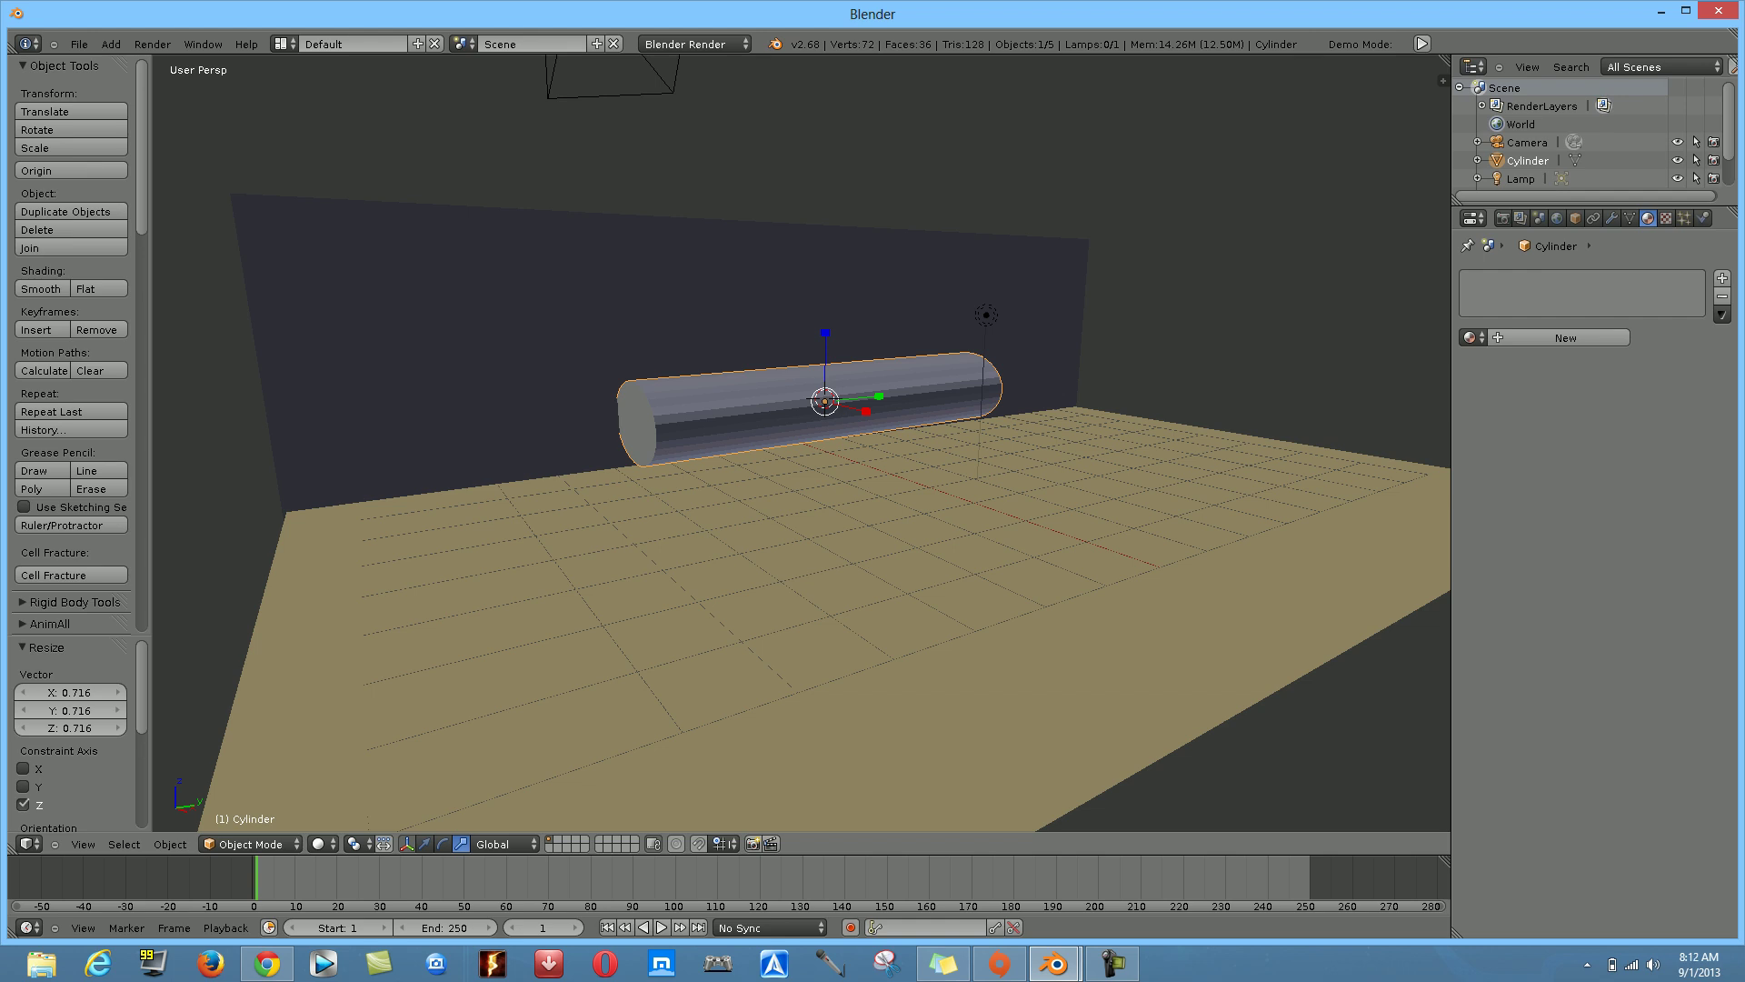
Test-render the scene to check the stretched cylinder against the wall and floor
key("F12")
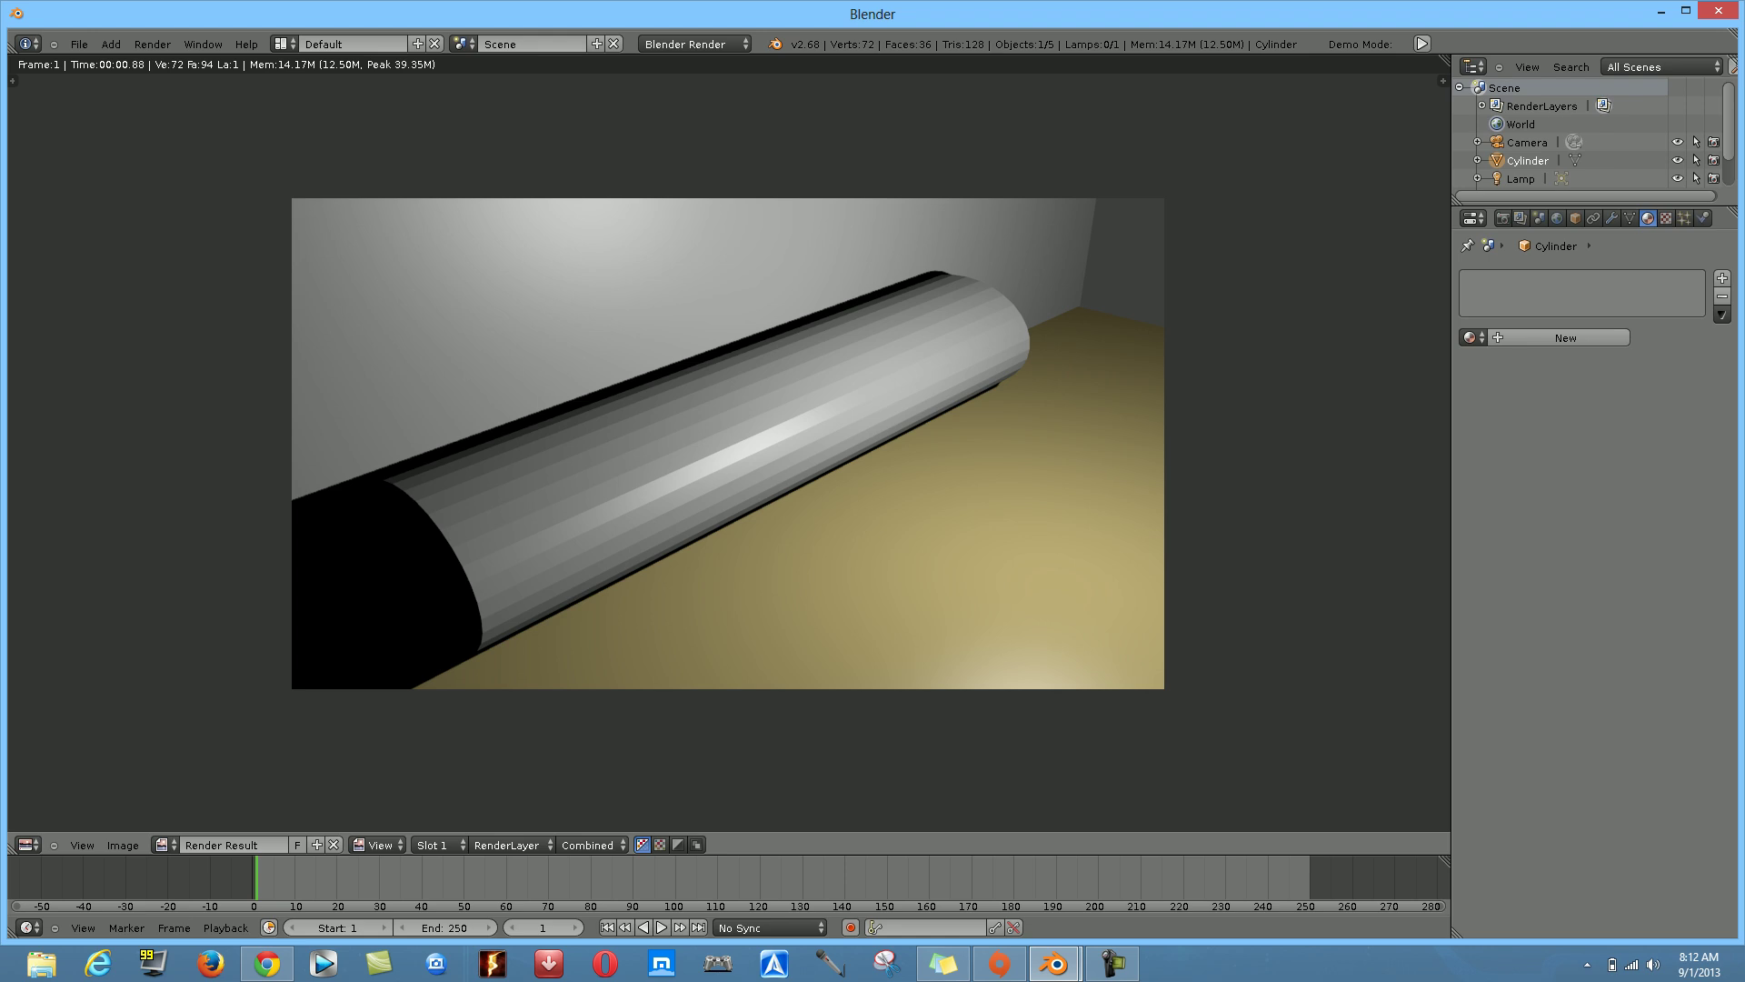
key("Escape")
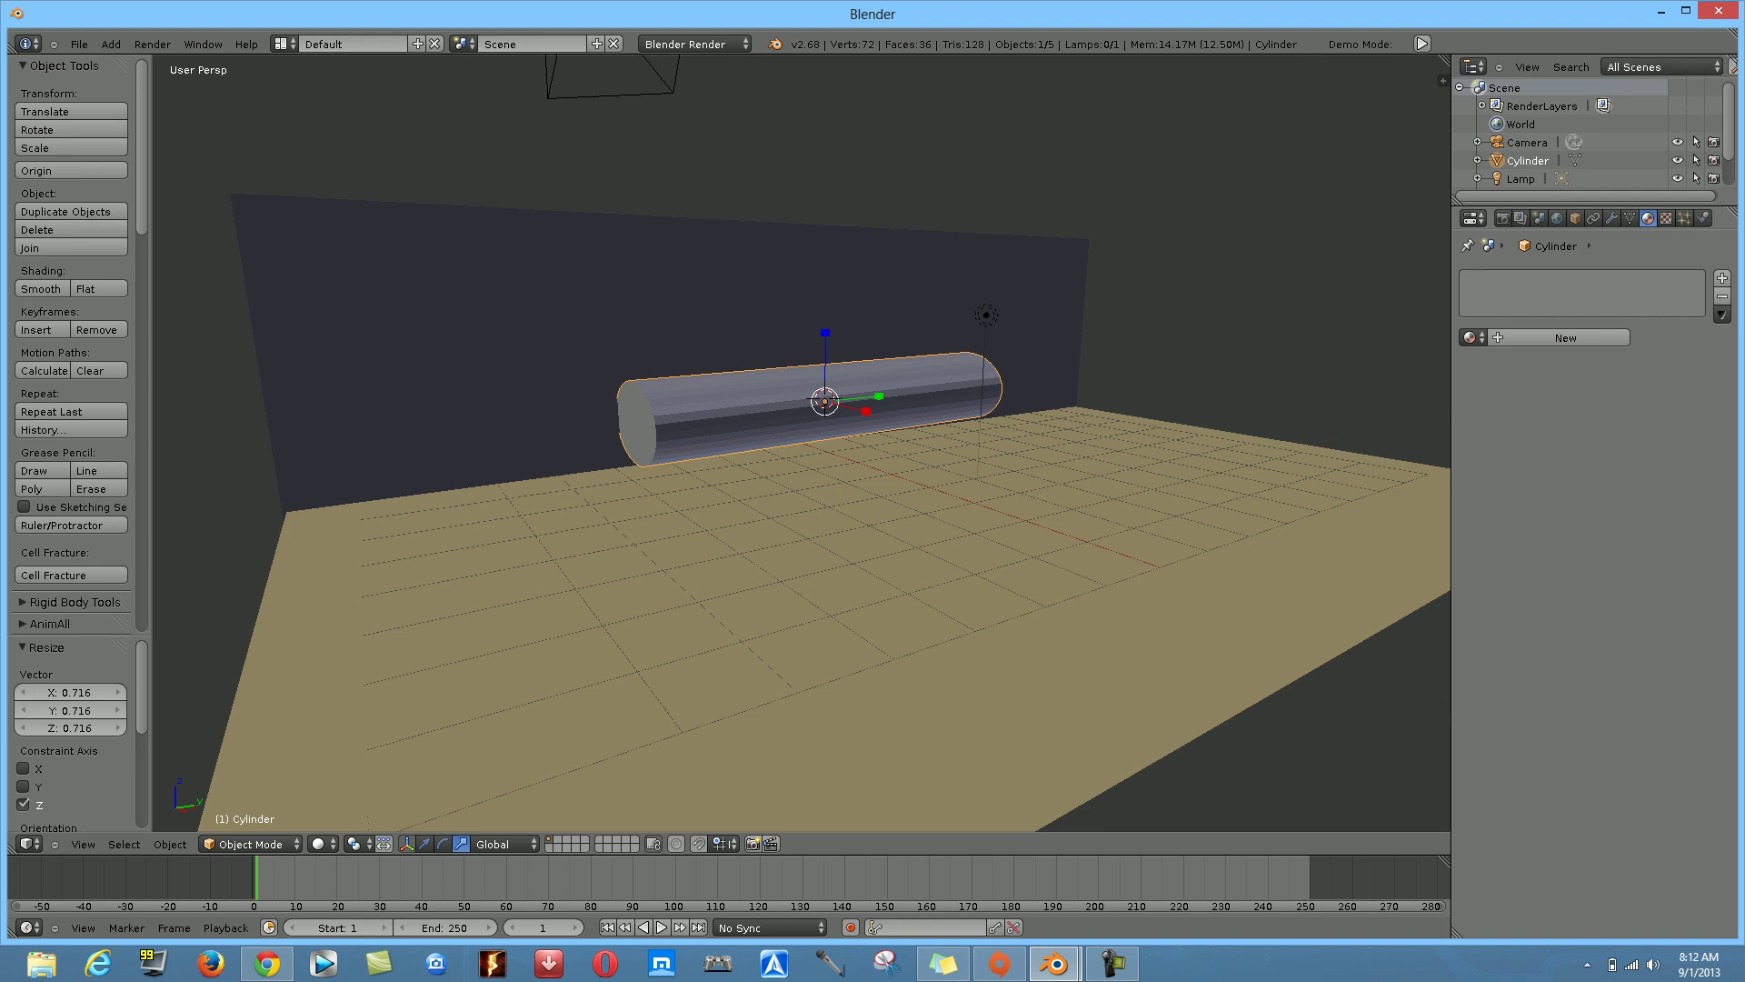
Create a new material for the cylinder and set its diffuse color to a muted, slightly pinkish grey
left_click(1565, 338)
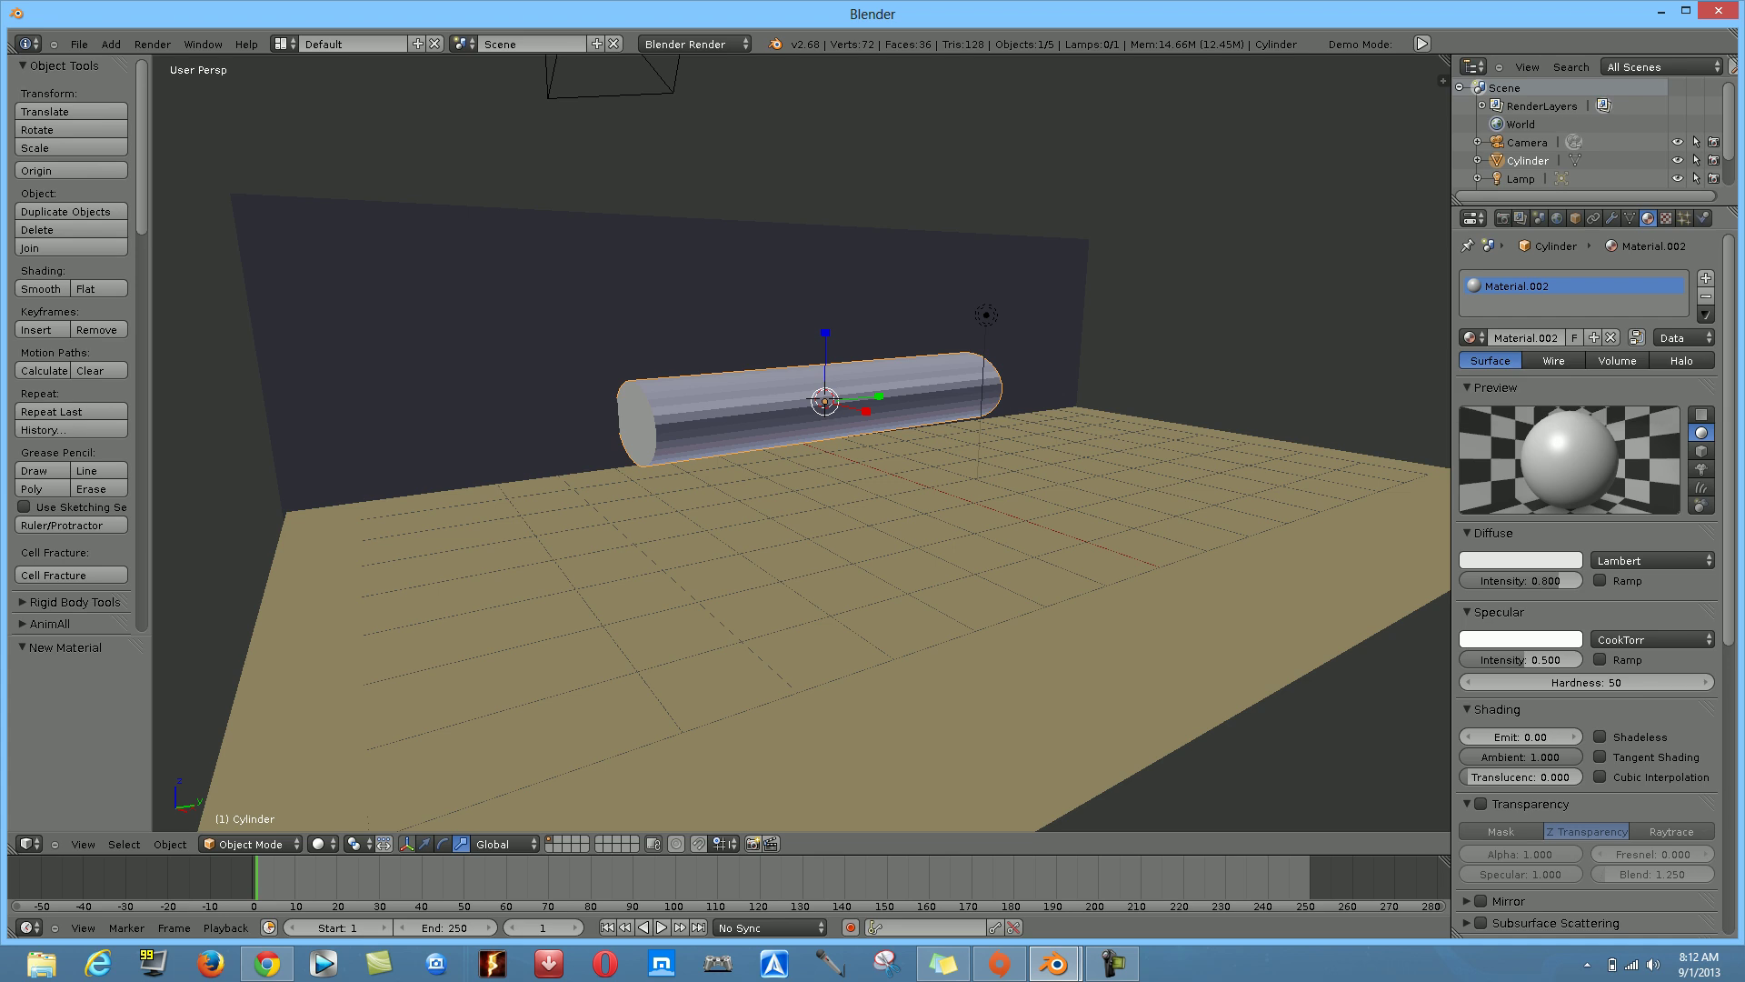
left_click(1521, 560)
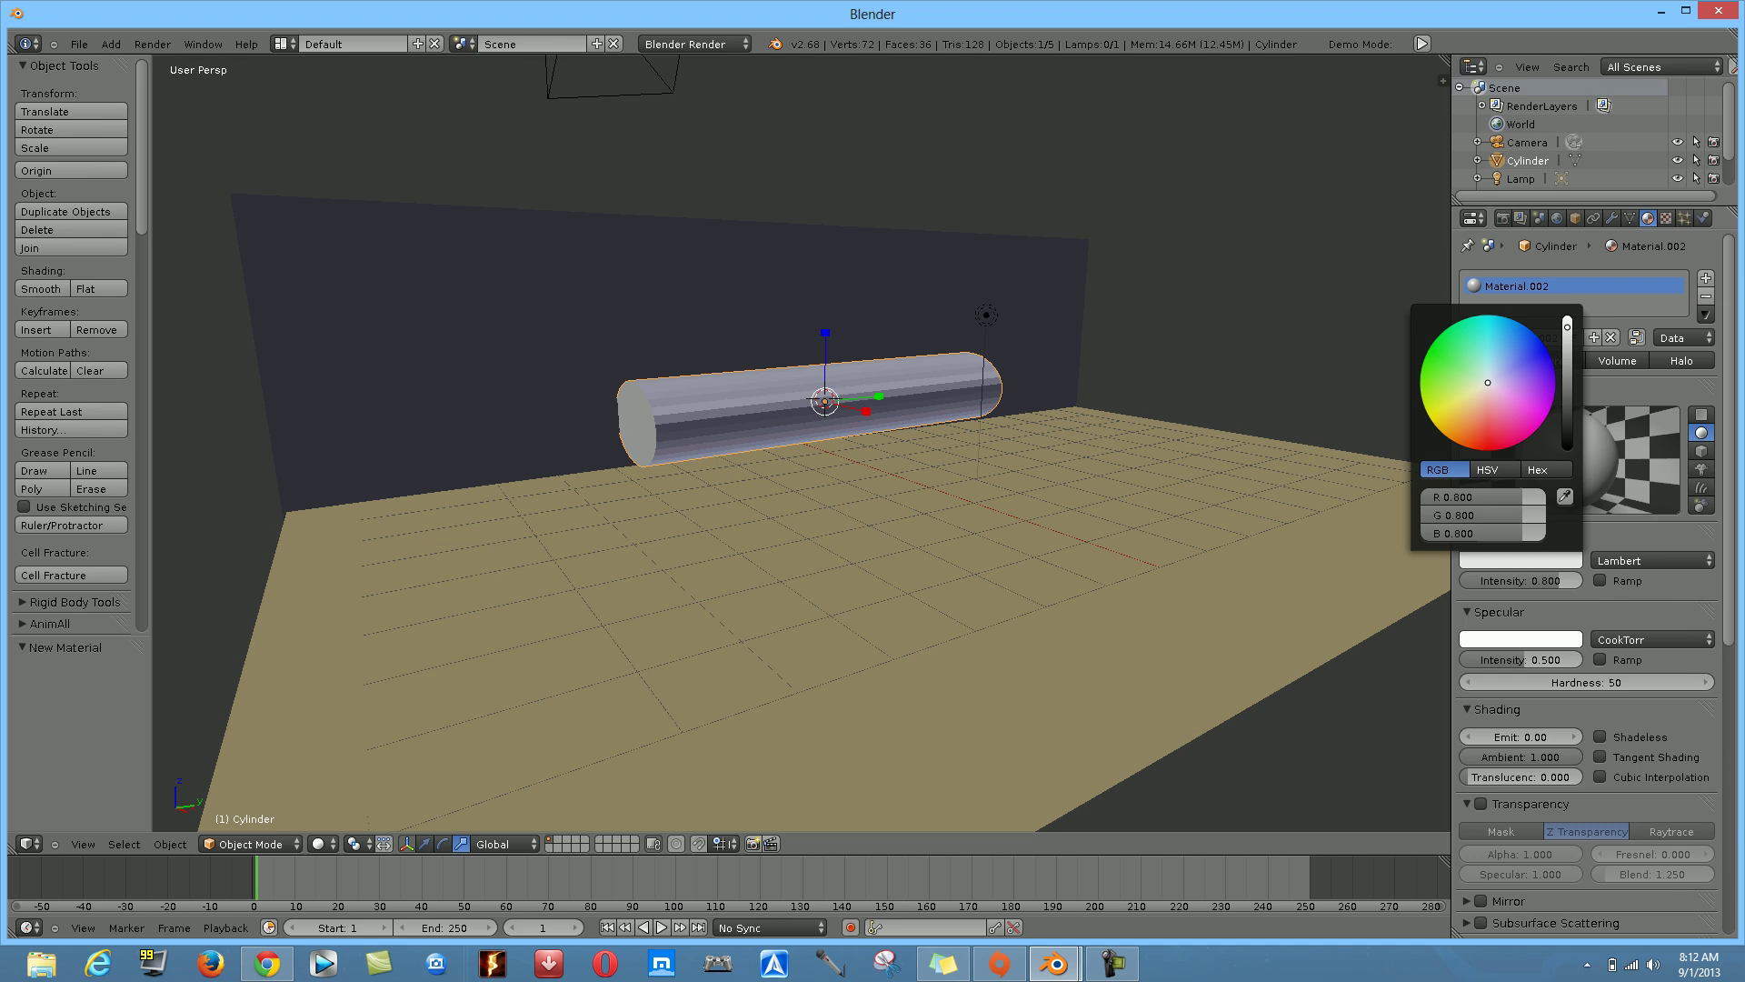
mouse_move(1488, 383)
left_mouse_down()
mouse_move(1486, 404)
mouse_move(1492, 378)
left_mouse_up()
scroll(1492, 378, "down", 12)
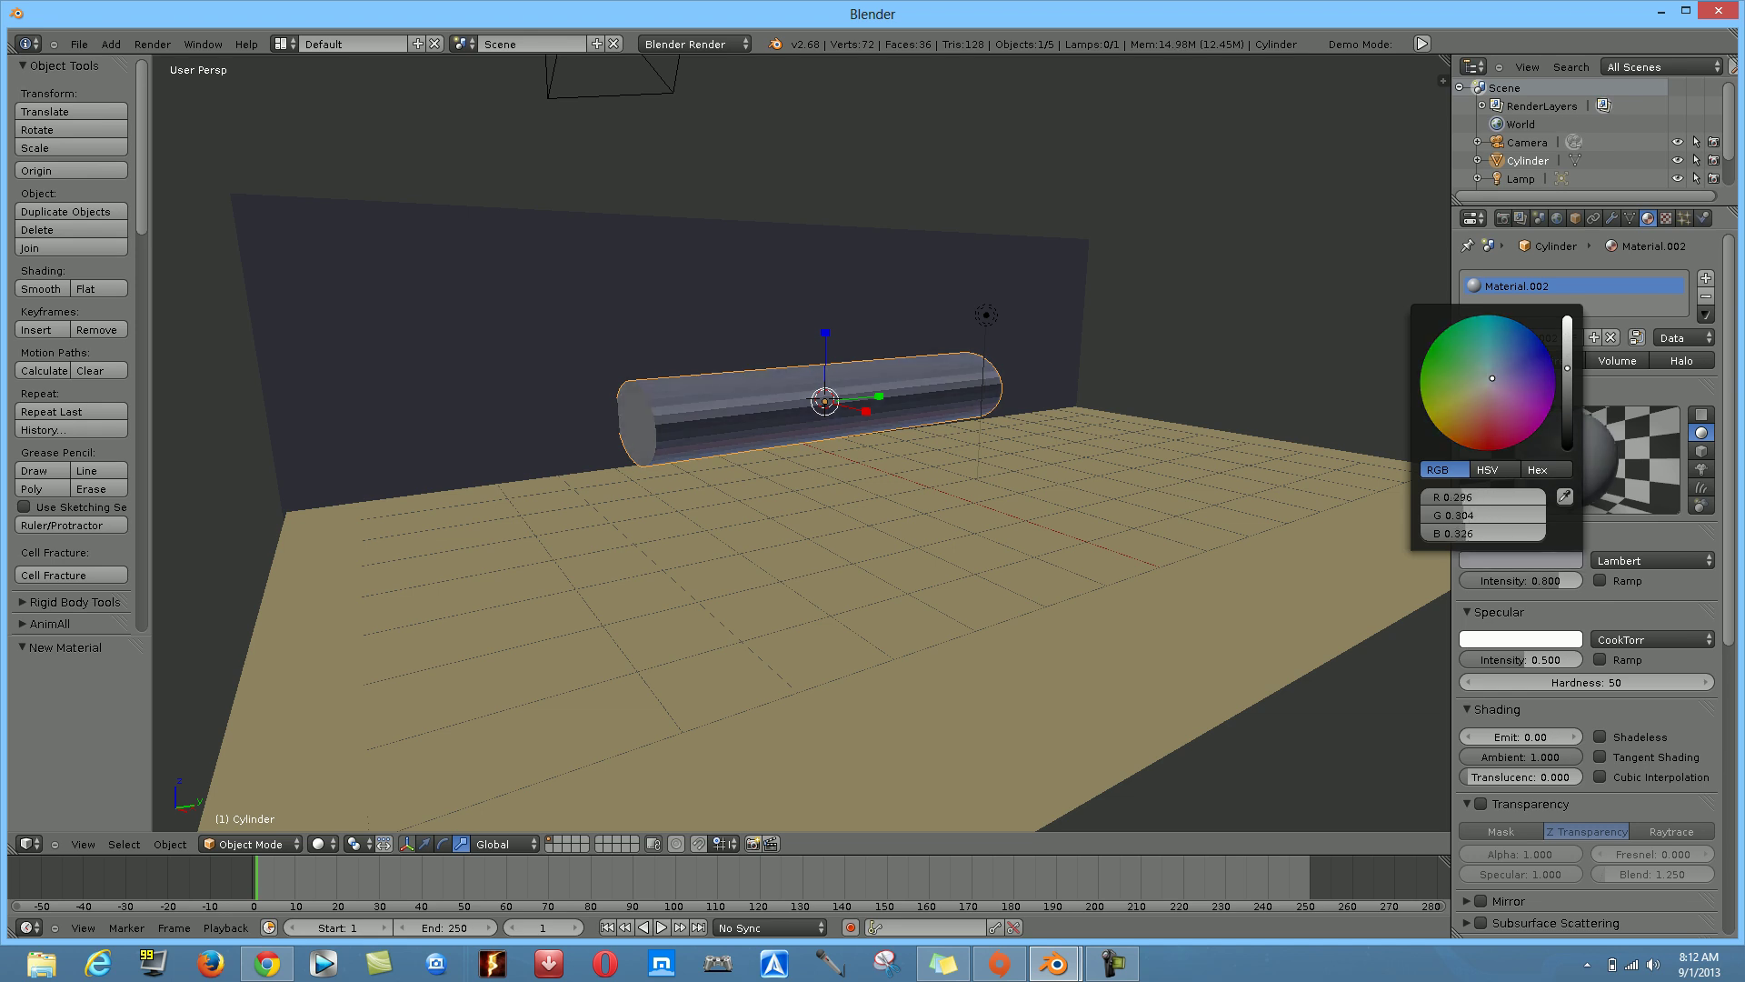
scroll(1491, 379, "up", 5)
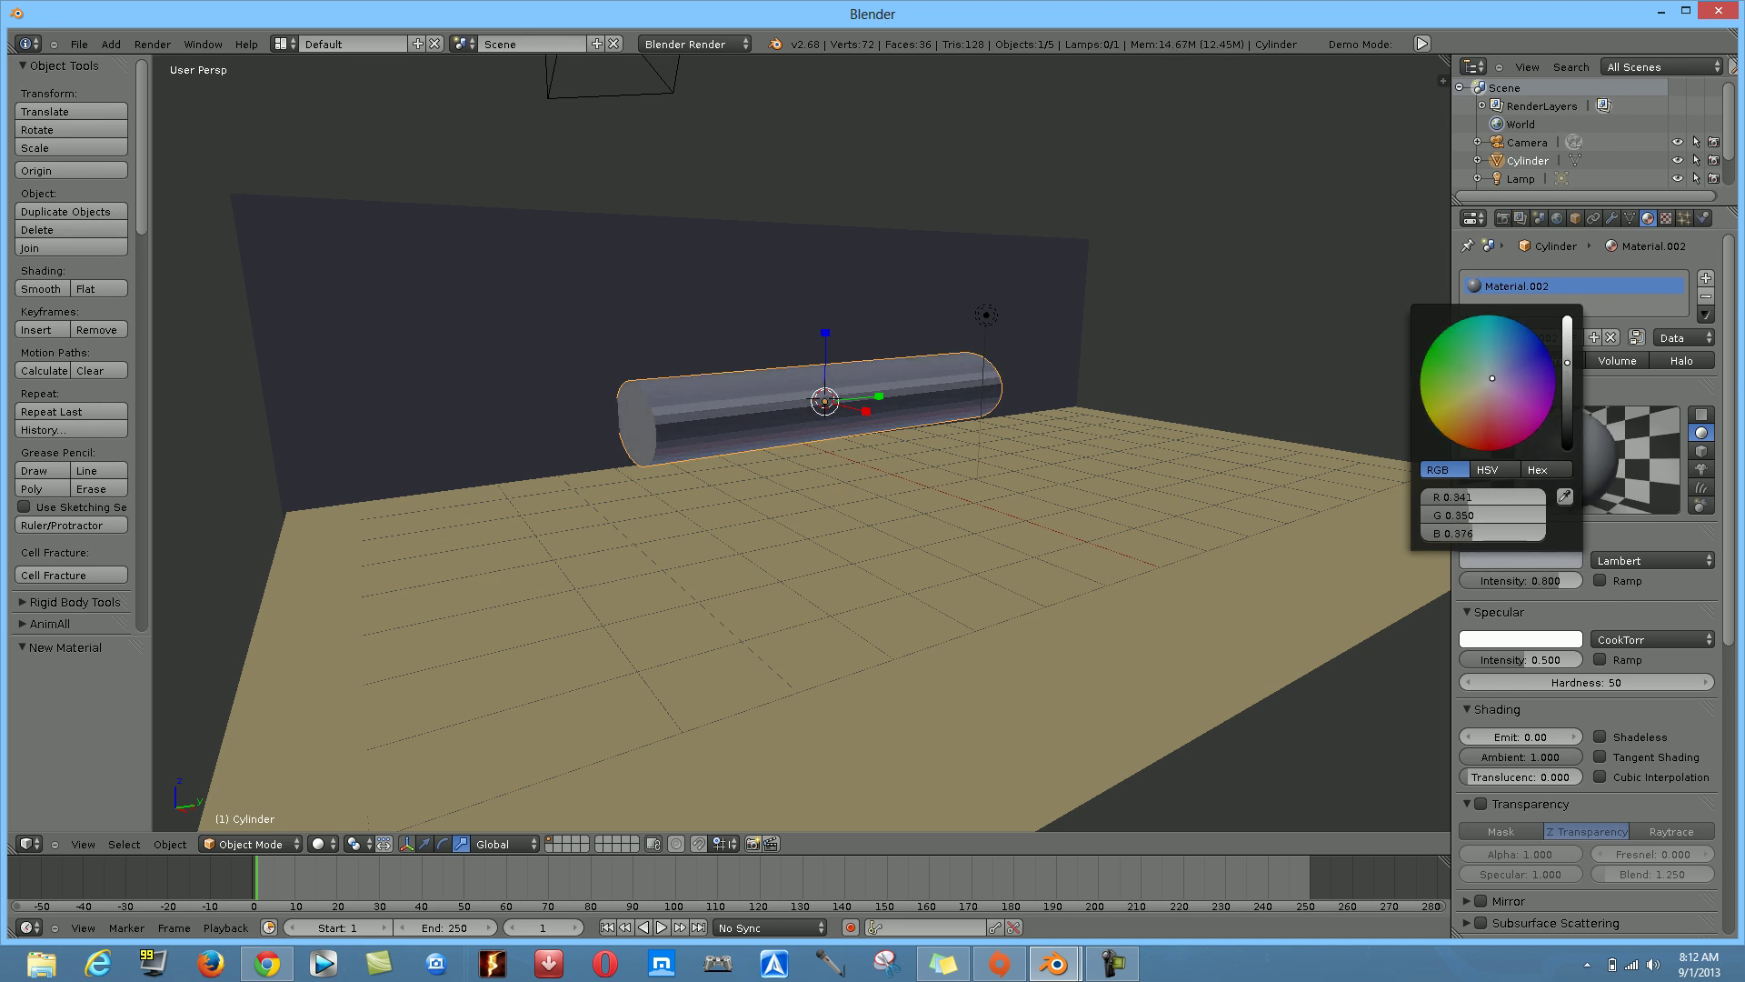
scroll(1492, 378, "up", 1)
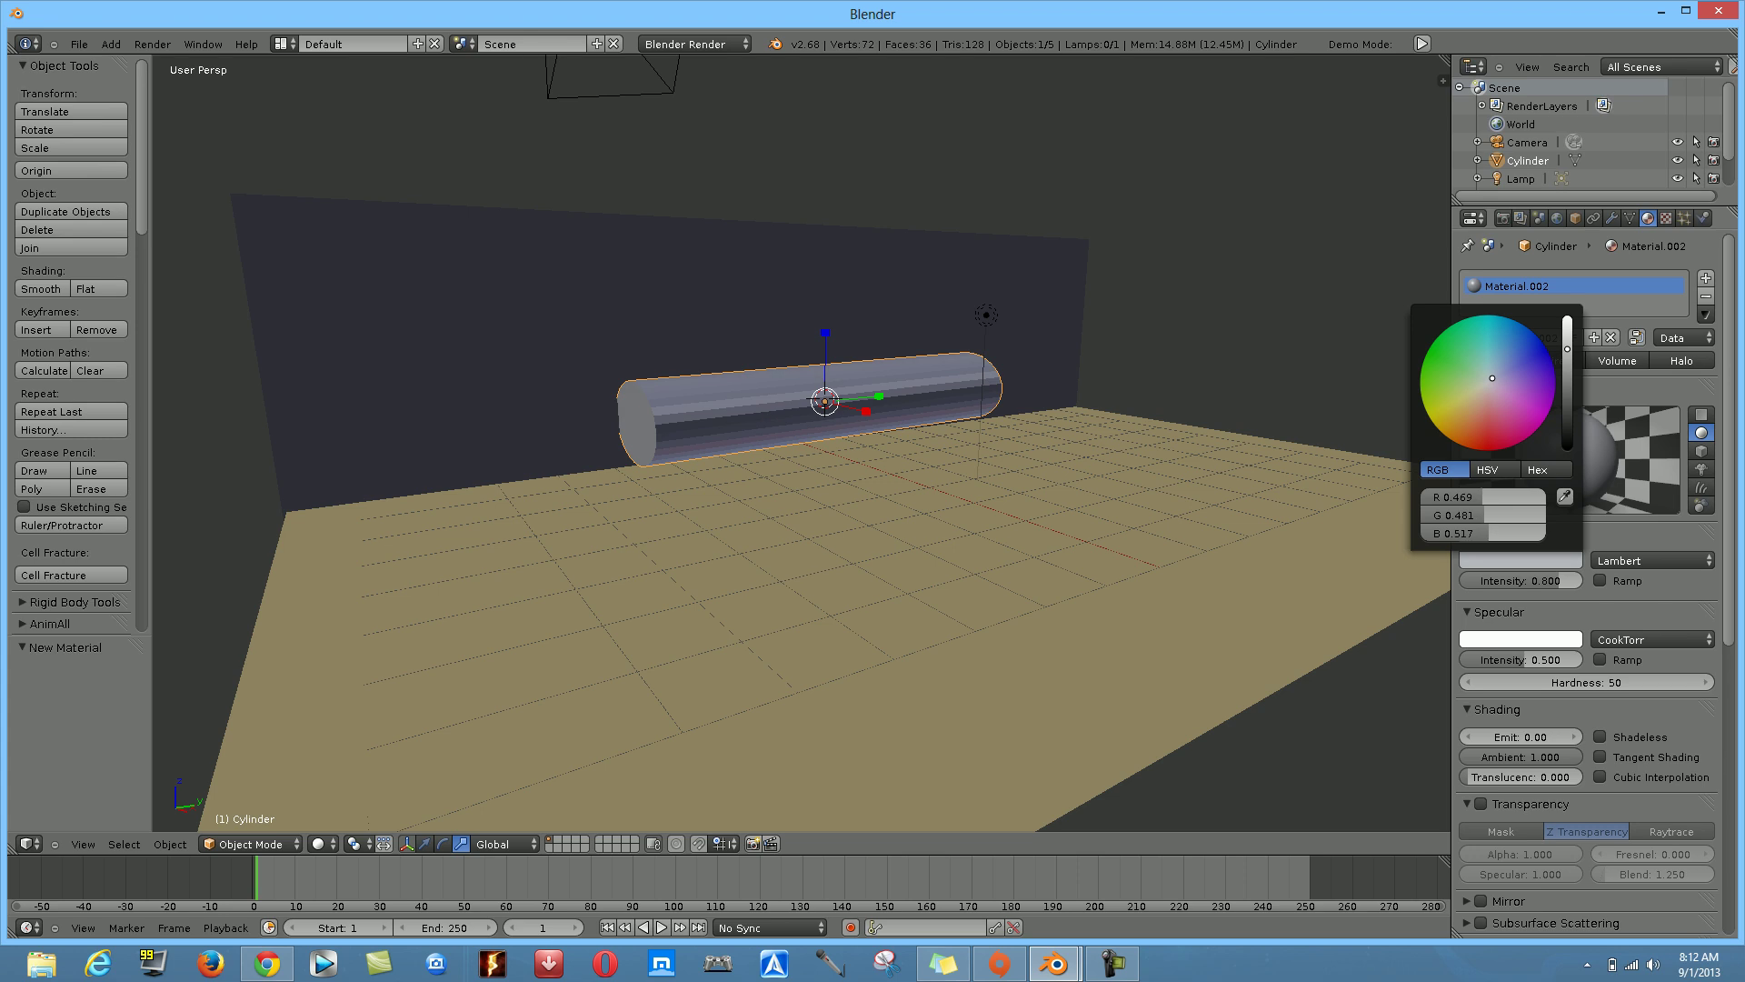
left_click_drag(1491, 382, 1492, 384)
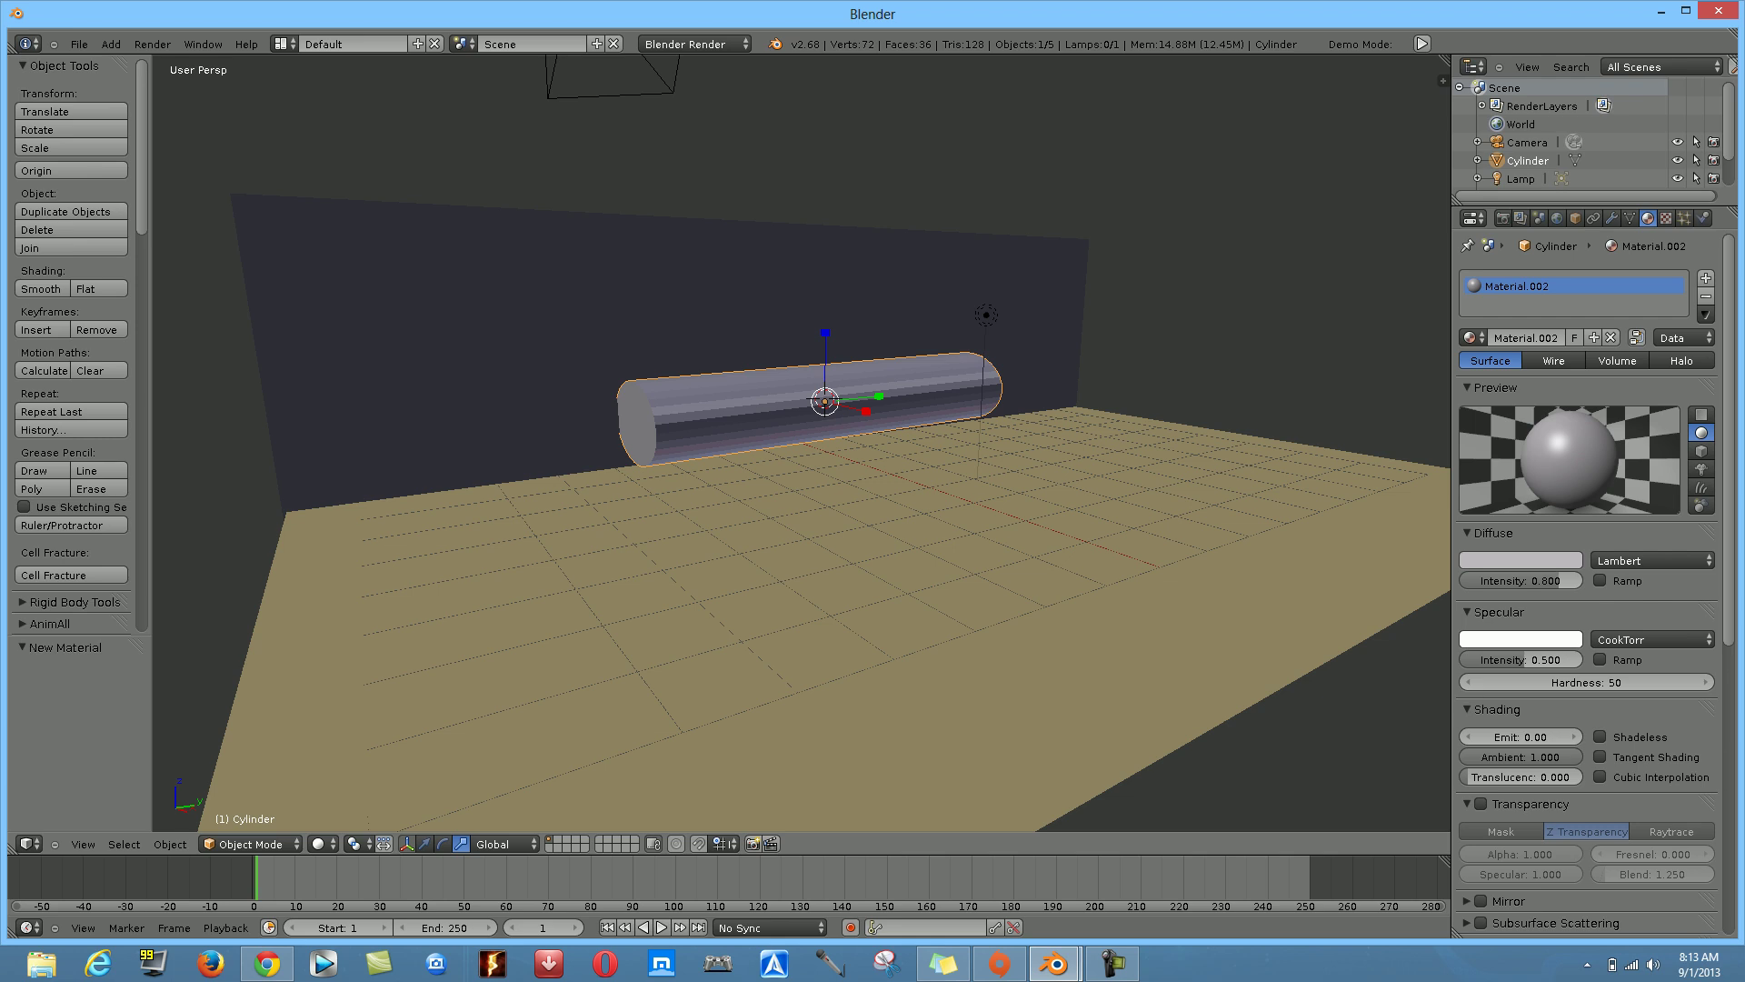
Render the scene again to check the cylinder's grey material
key("F12")
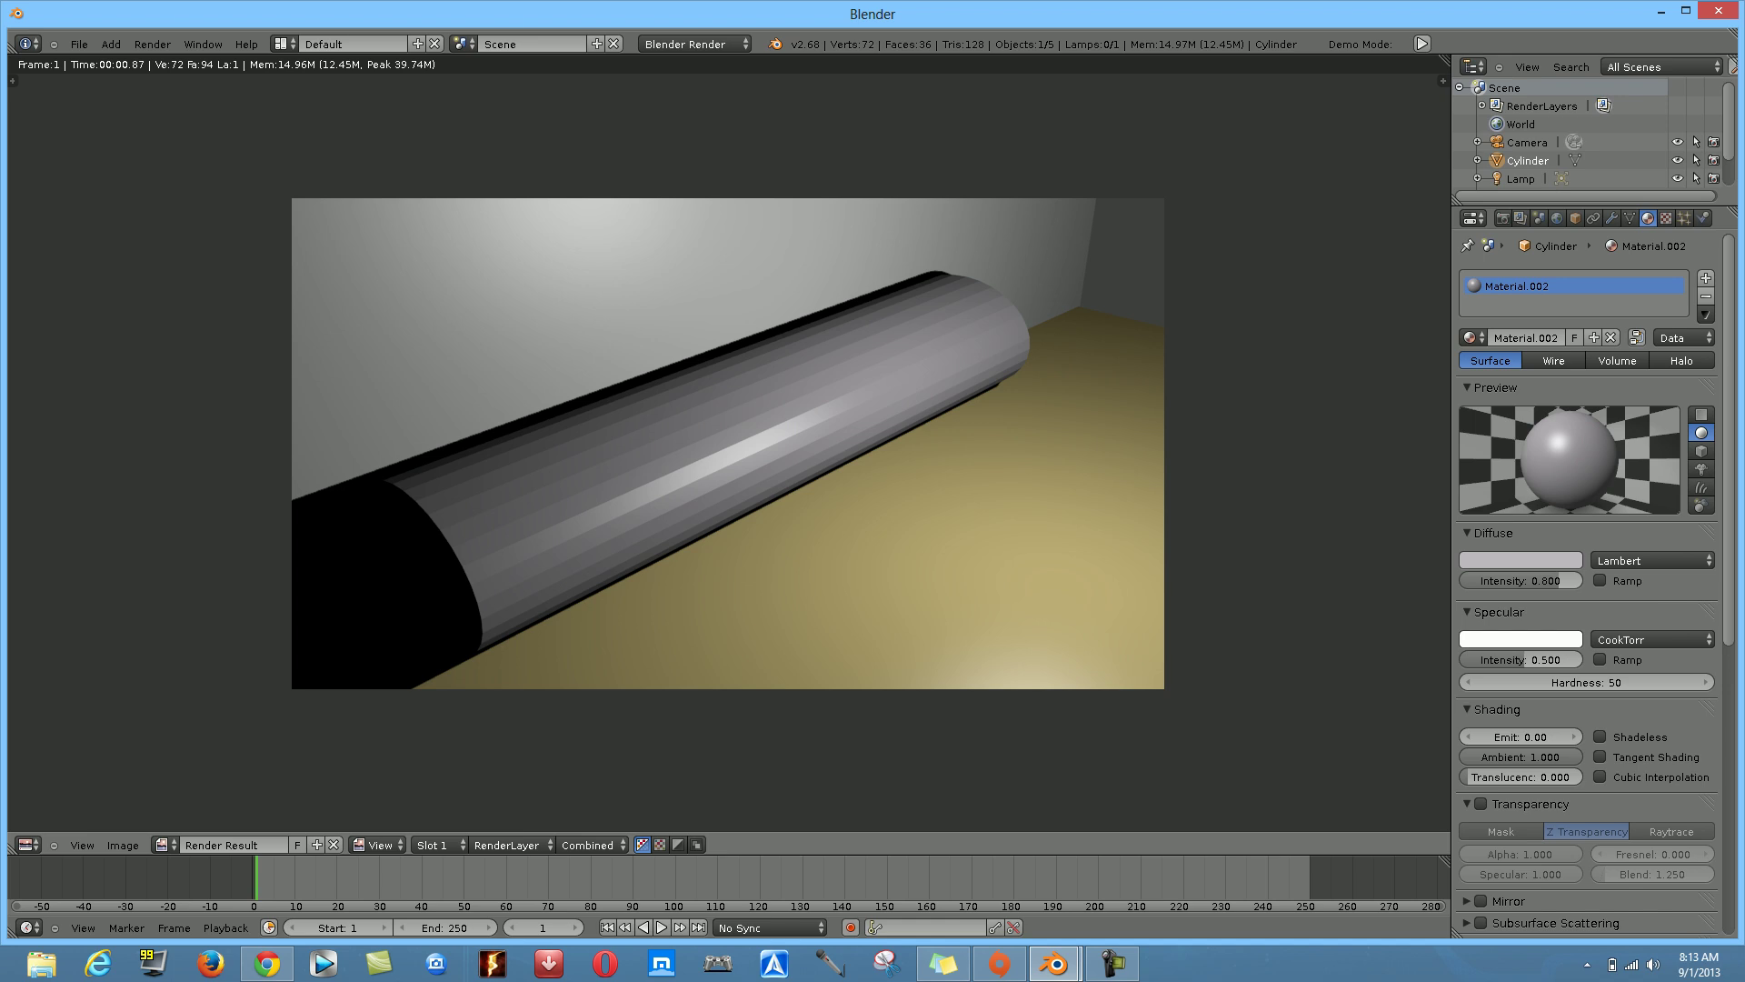
key("Escape")
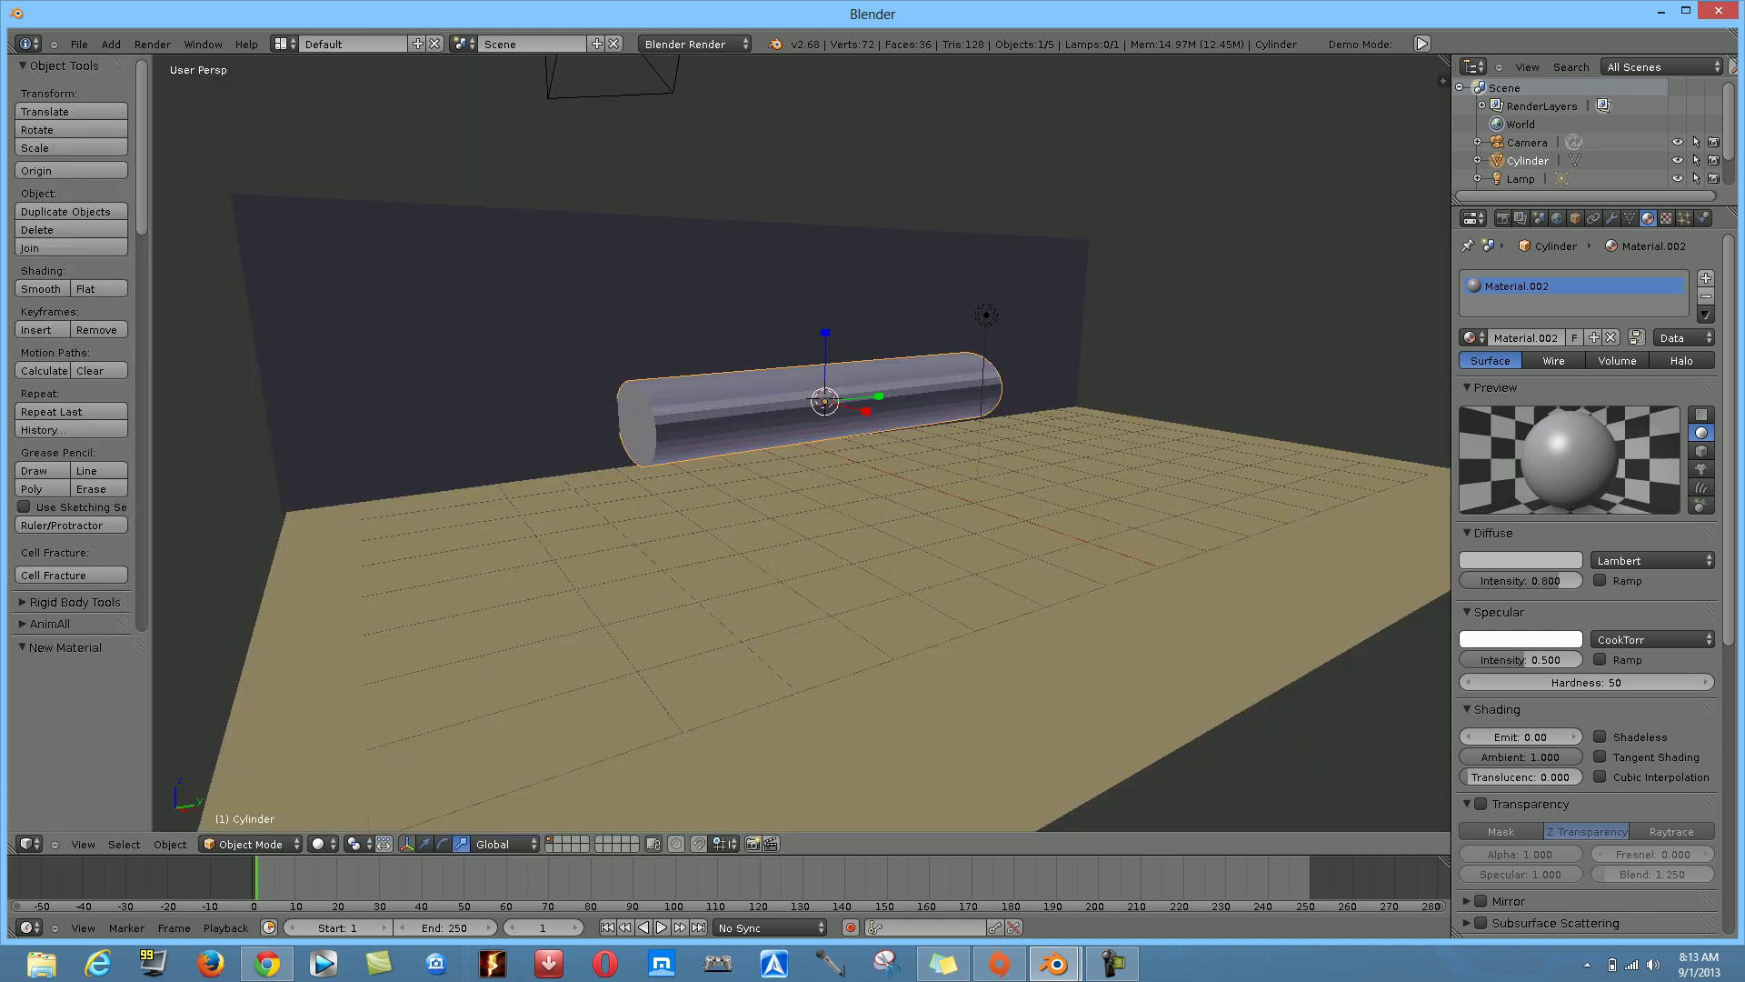
Create a new material for the wall plane and set its diffuse color to a light teal
right_click(409, 318)
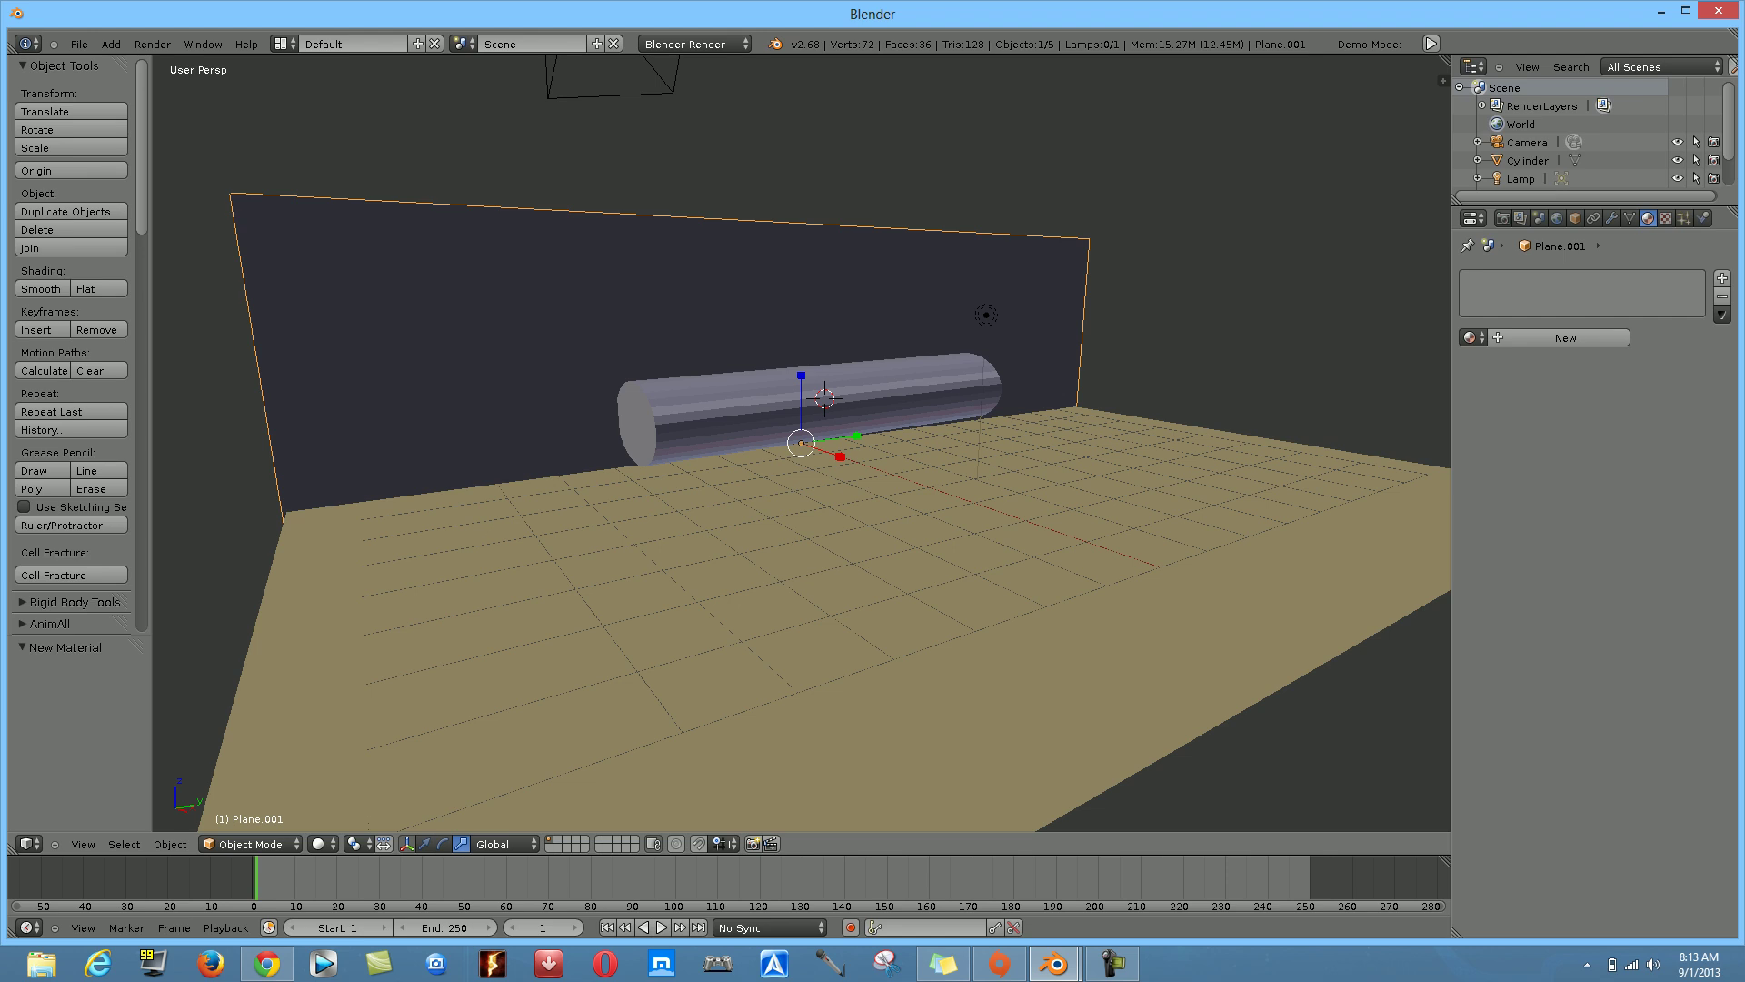
left_click(1565, 337)
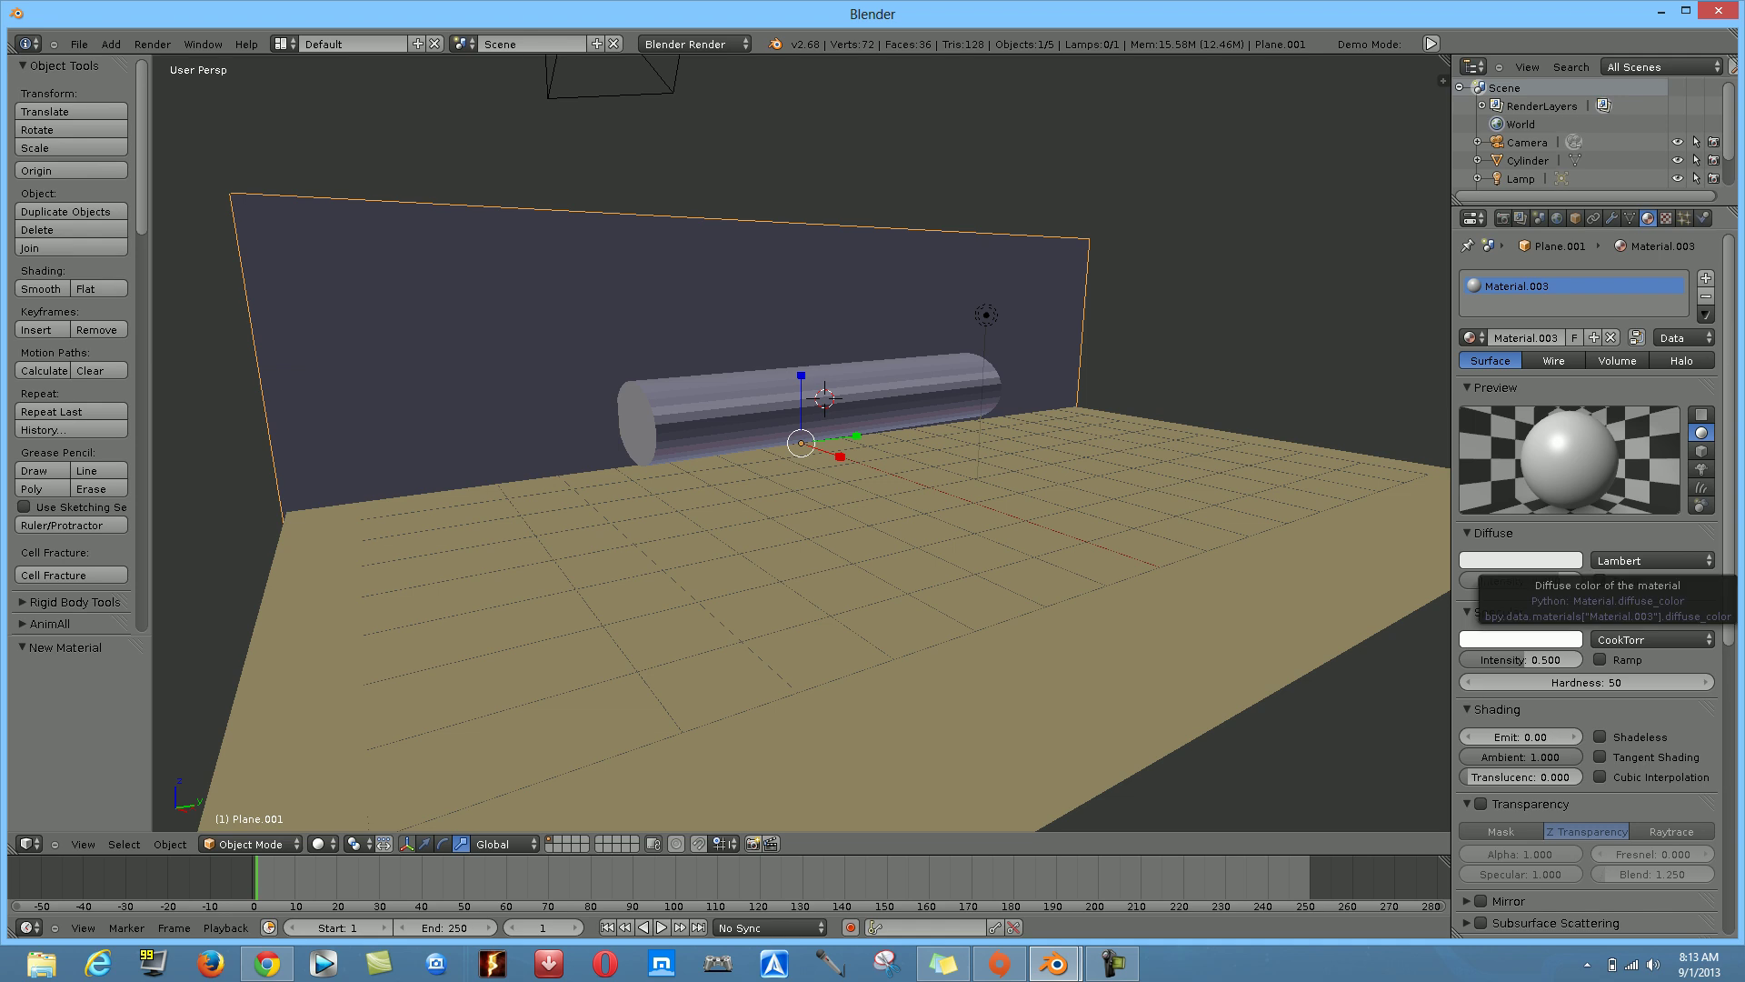
left_click(1520, 560)
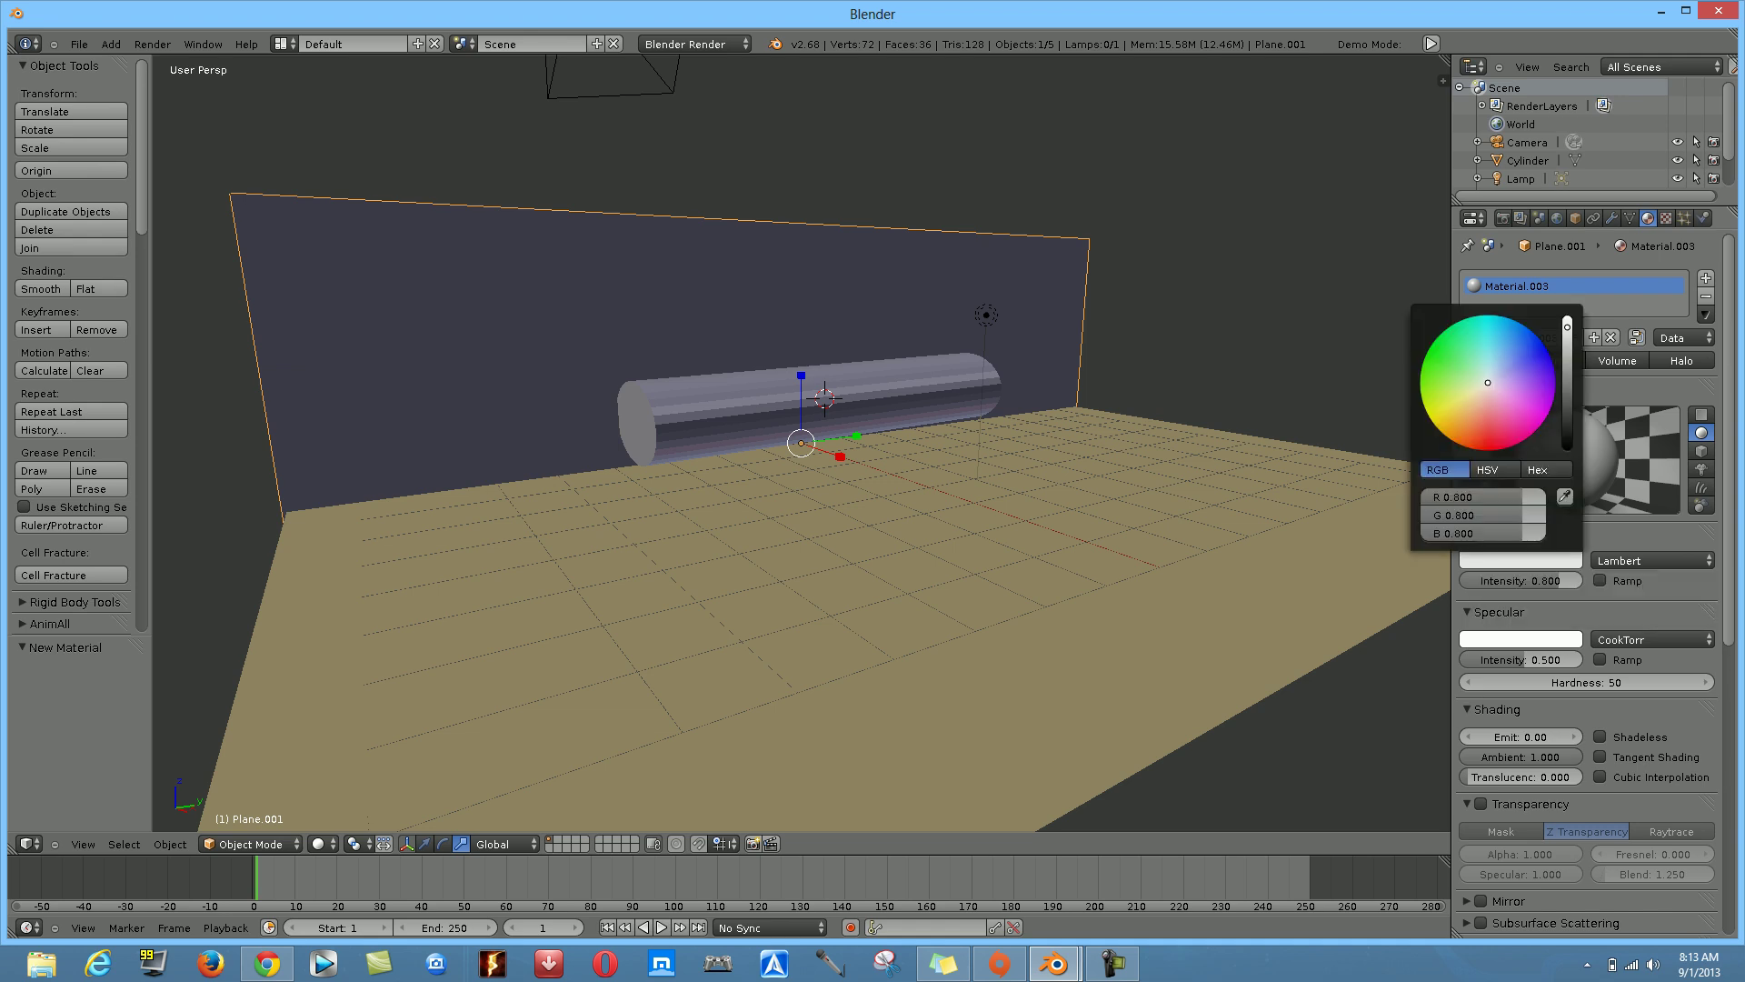
left_click_drag(1488, 383, 1478, 344)
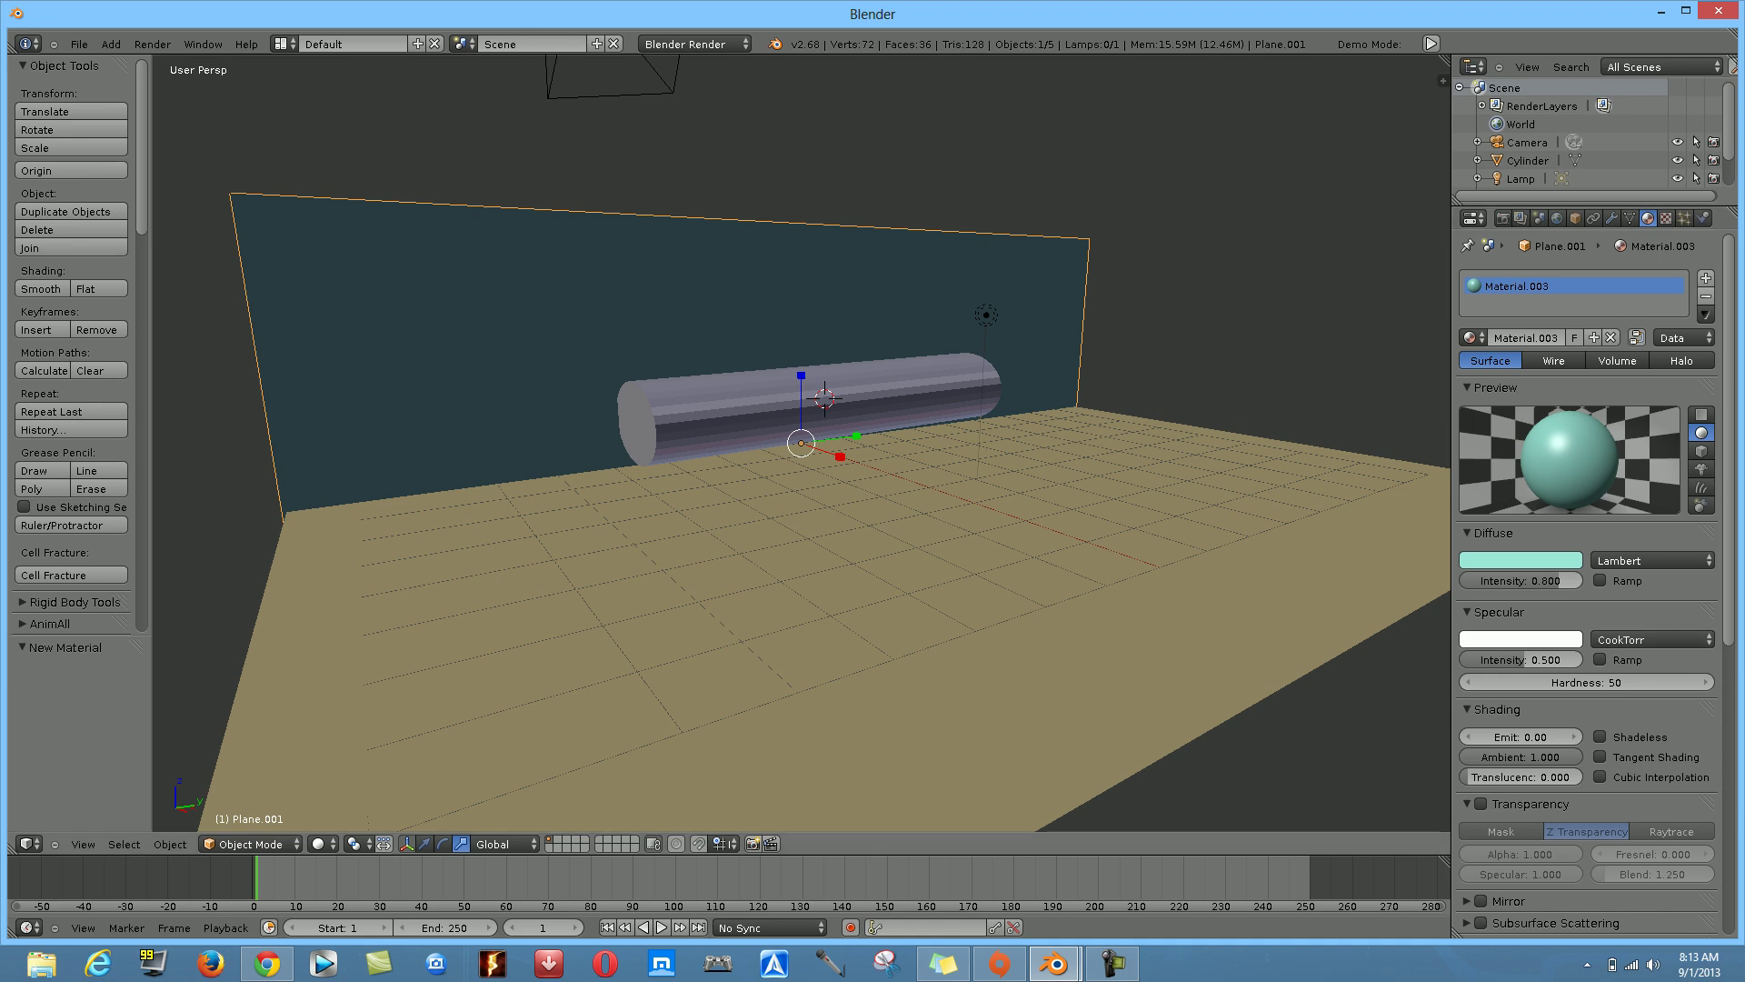
Enable raytraced mirror reflections on the cylinder's material and expand the mirror settings
right_click(809, 413)
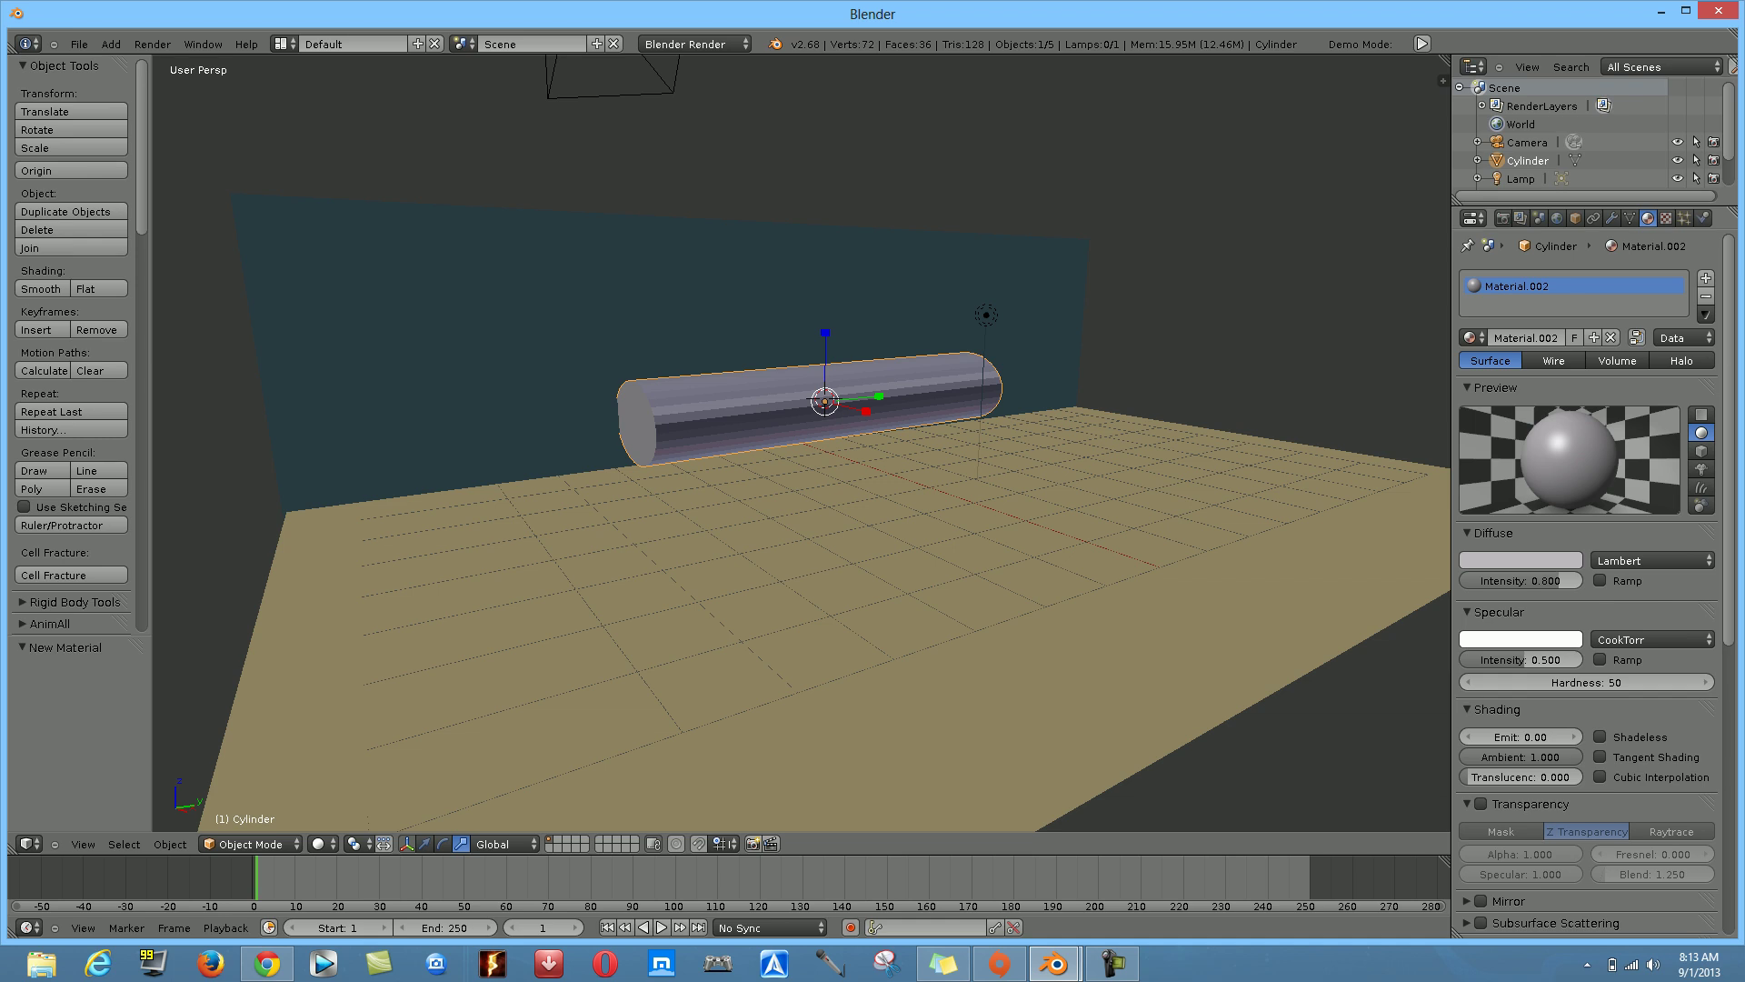
scroll(1586, 582, "down", 3)
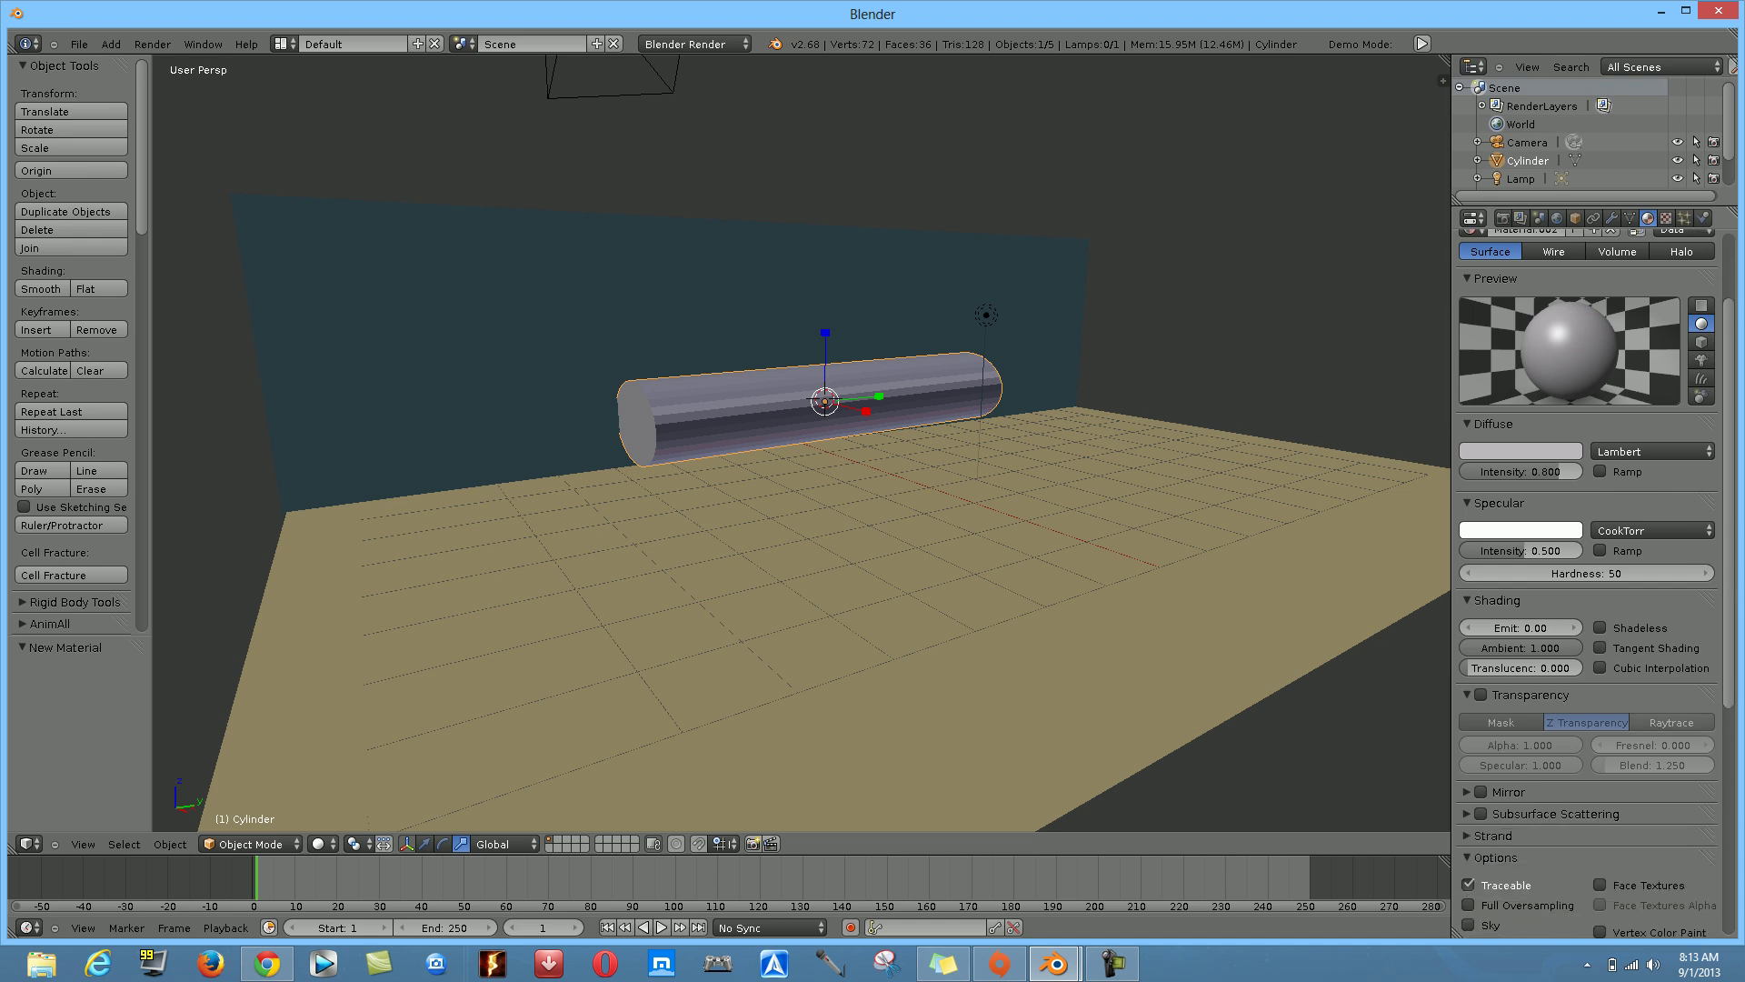
scroll(1586, 582, "down", 2)
scroll(1586, 582, "down", 2)
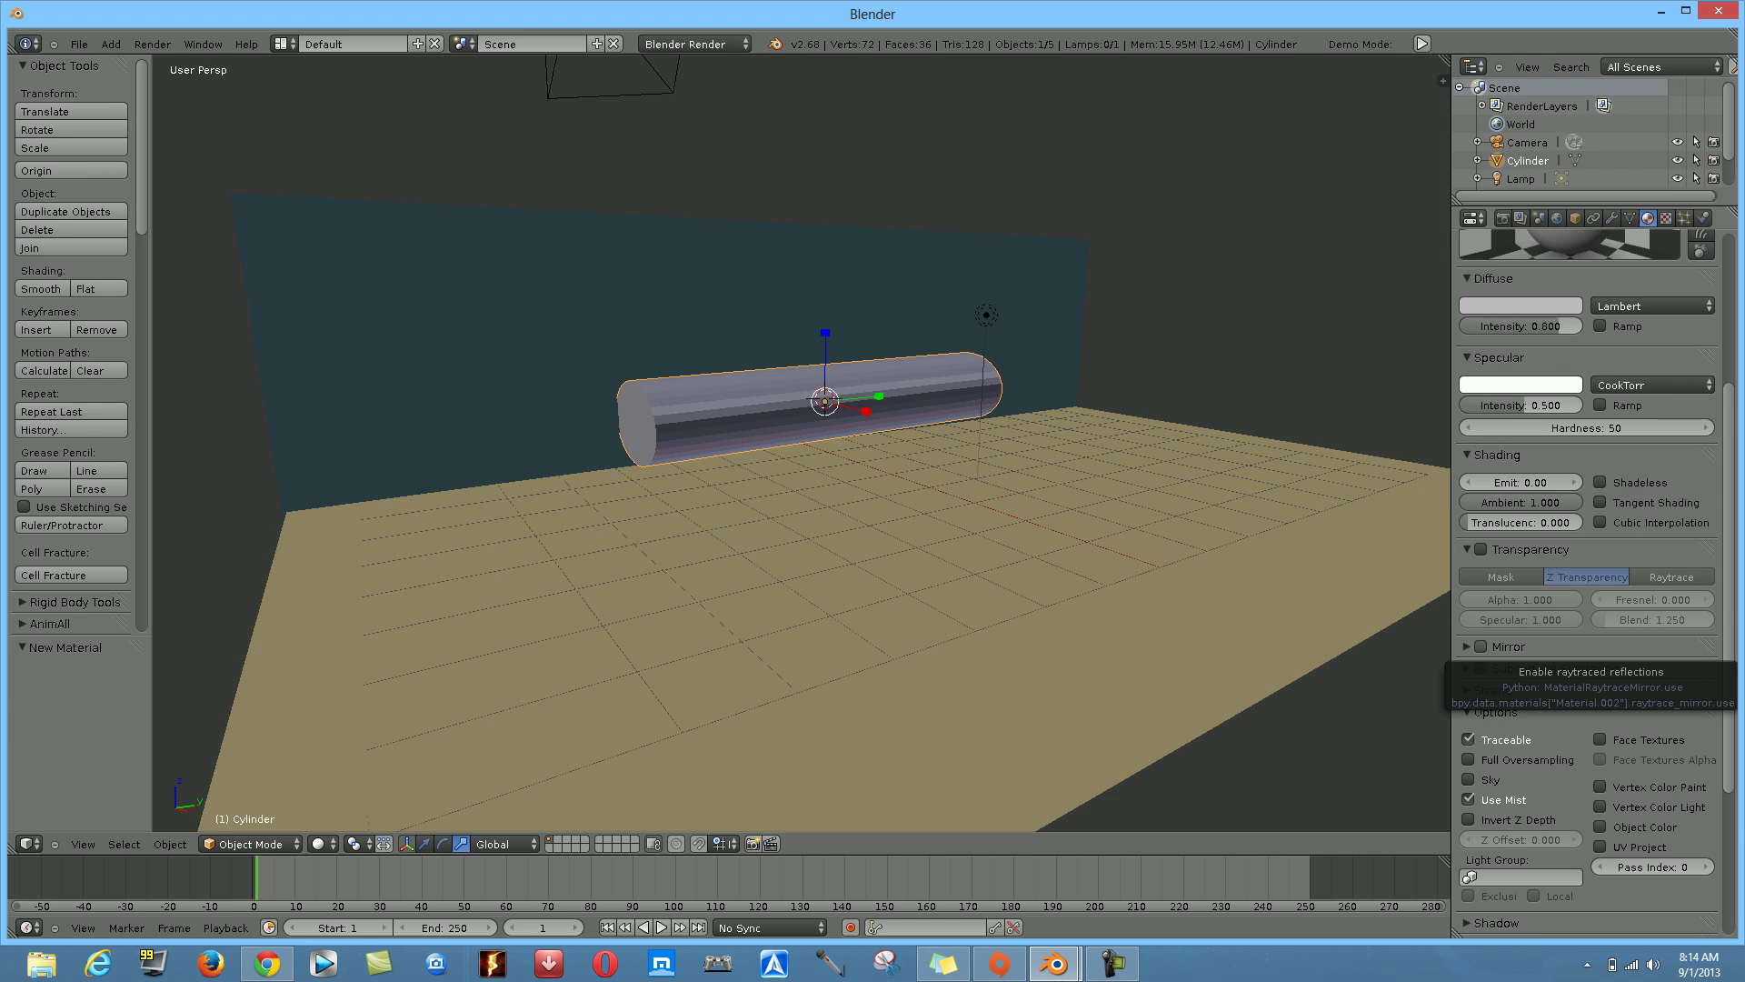
left_click(1480, 646)
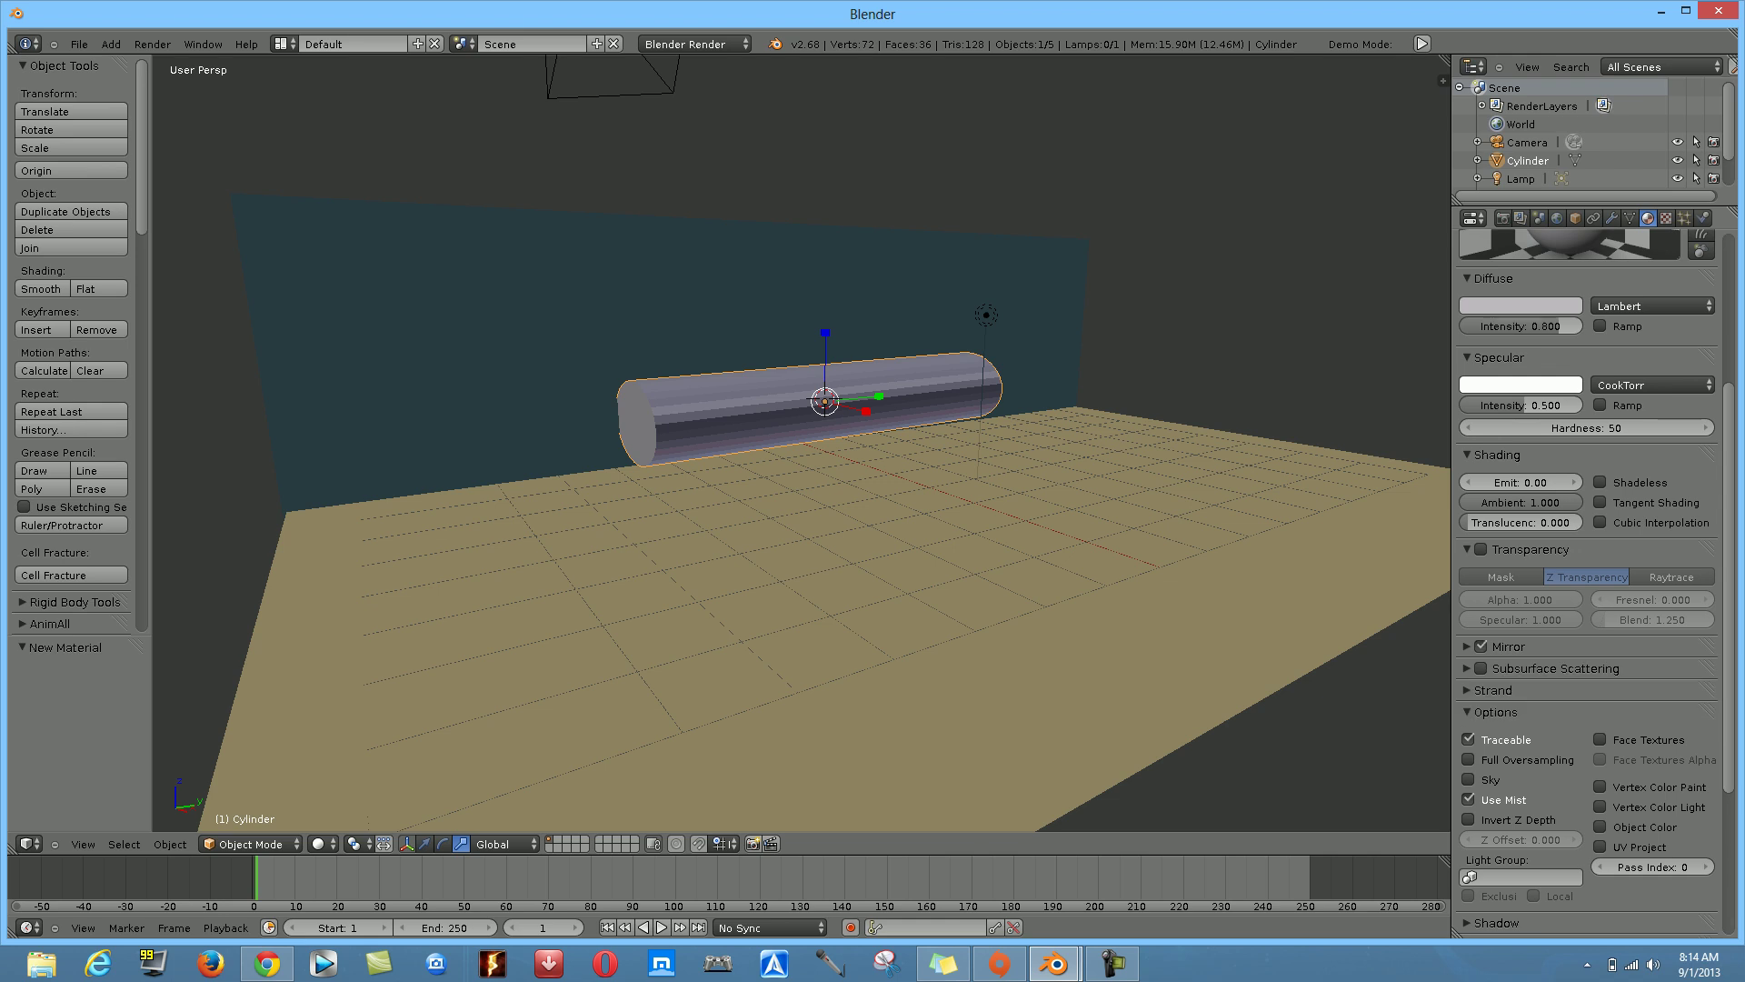
left_click(1467, 646)
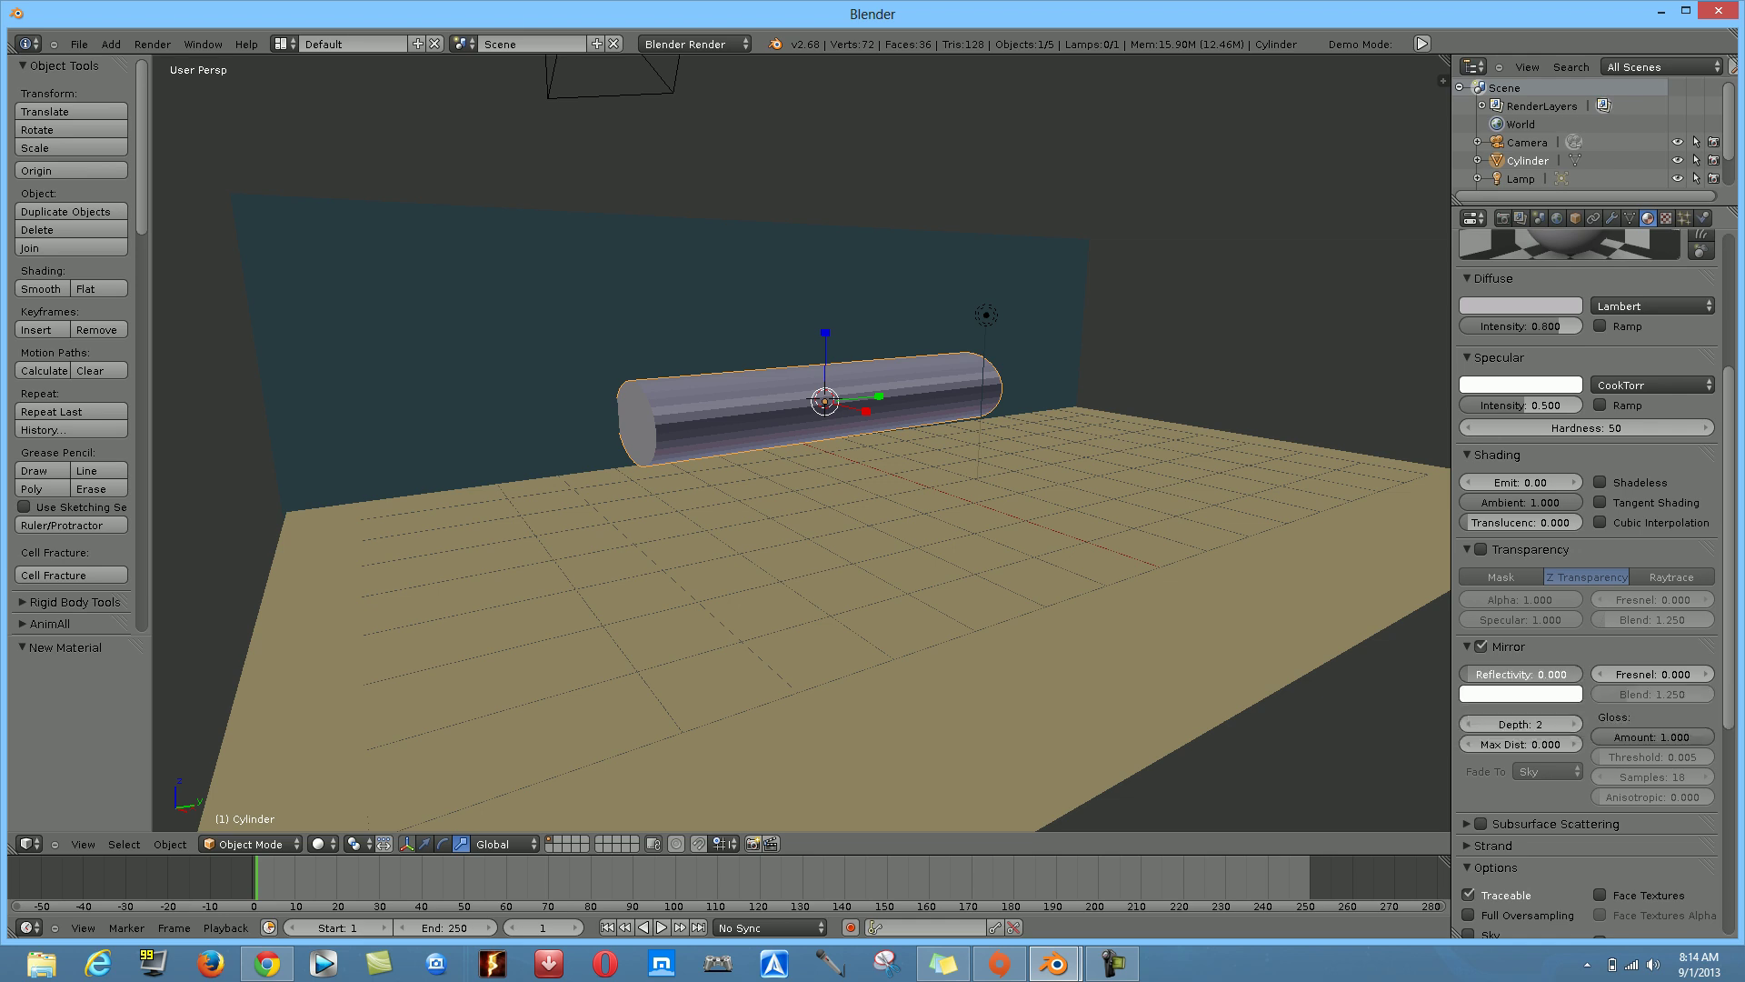
Set the cylinder's mirror reflectivity to 1.000 with a lower Fresnel blend, and render the scene
left_click_drag(1508, 674, 1530, 673)
left_click_drag(1521, 673, 1581, 674)
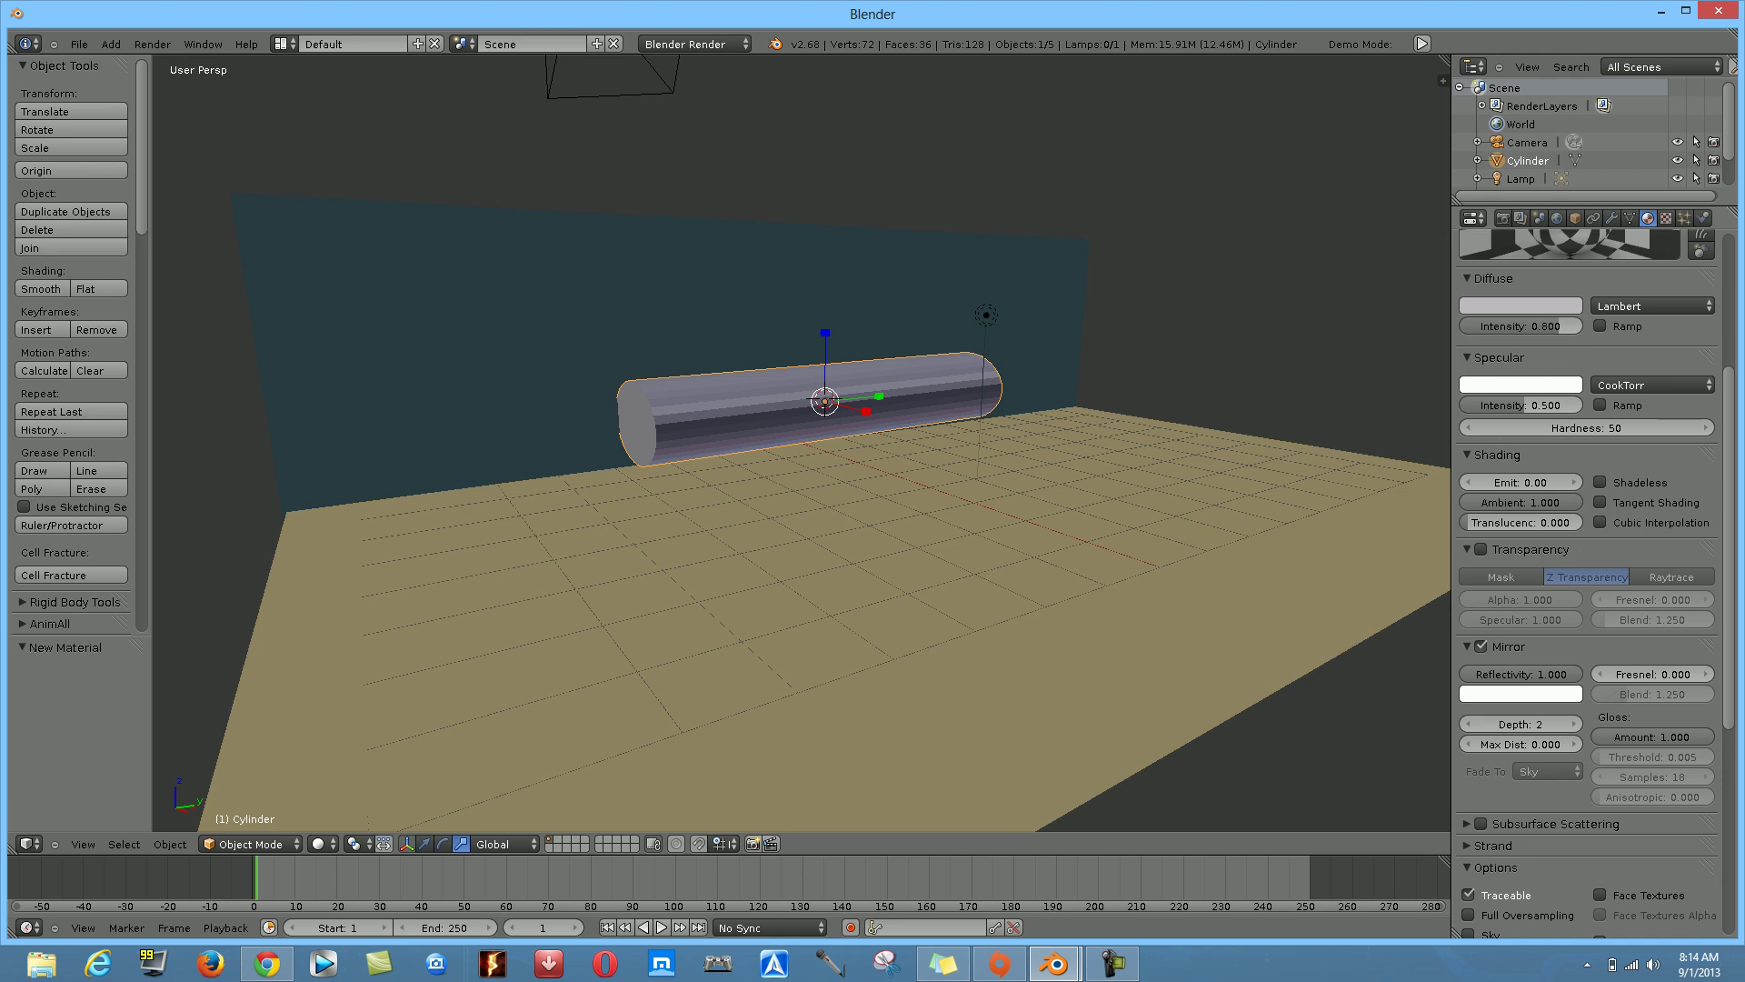
left_click_drag(1653, 693, 1661, 694)
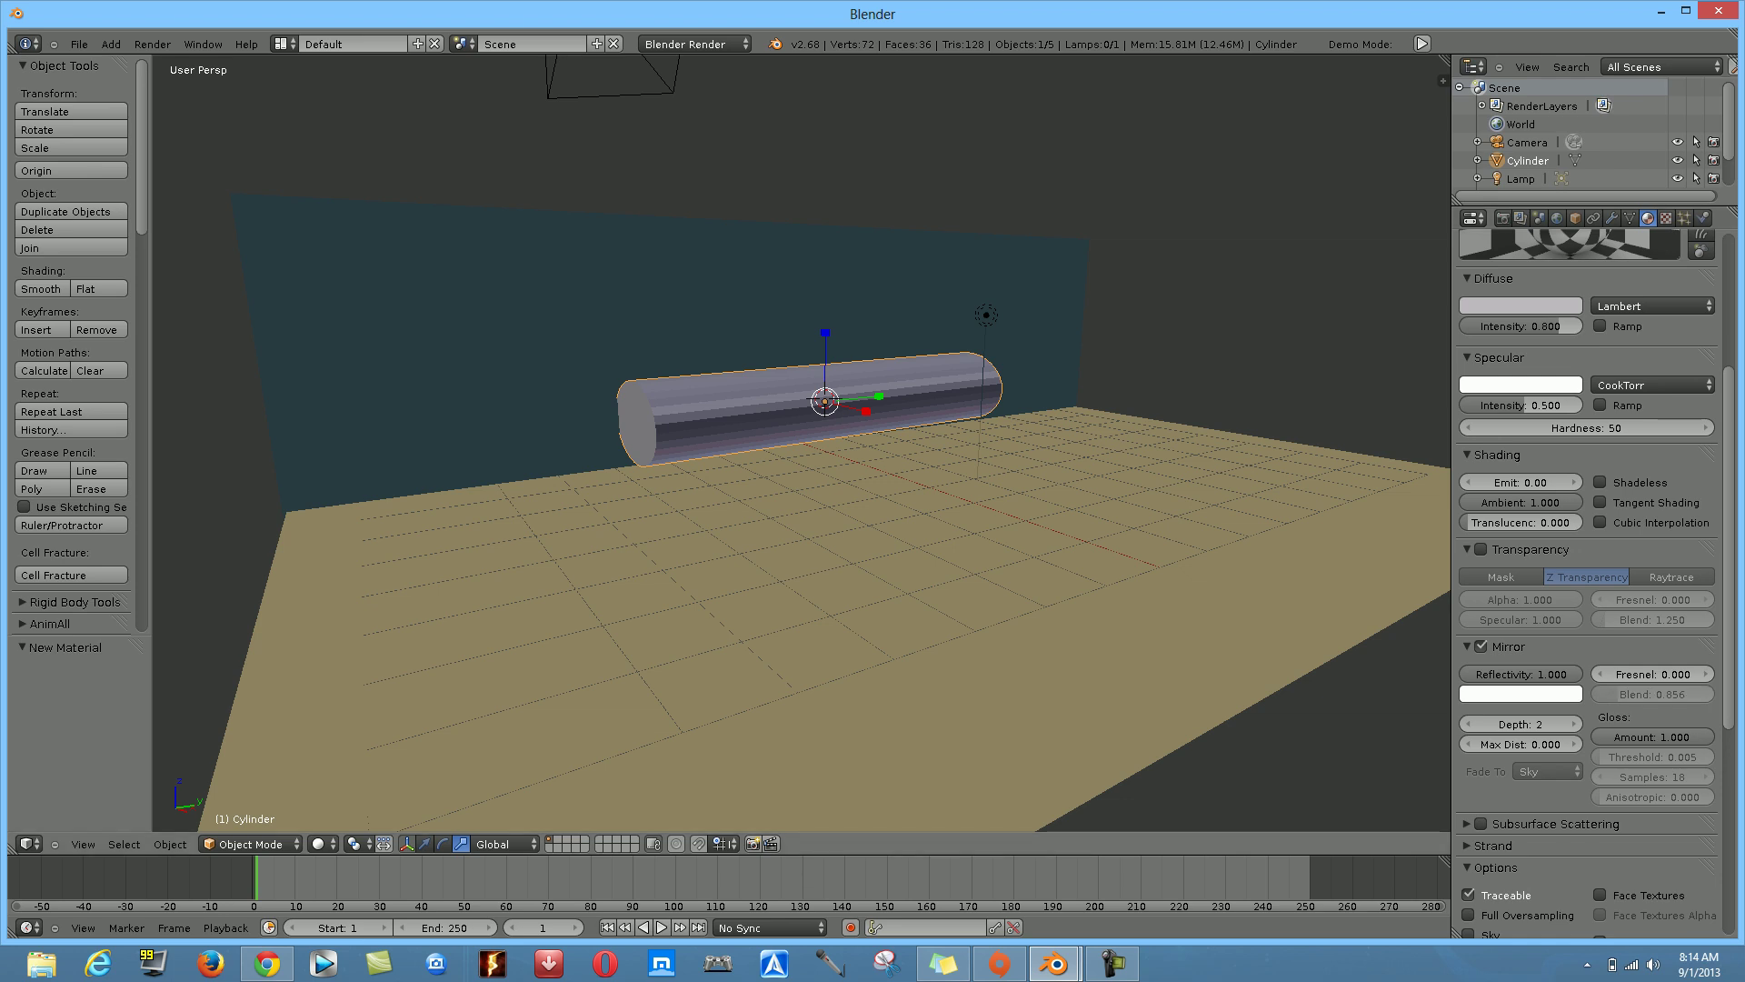
key("F12")
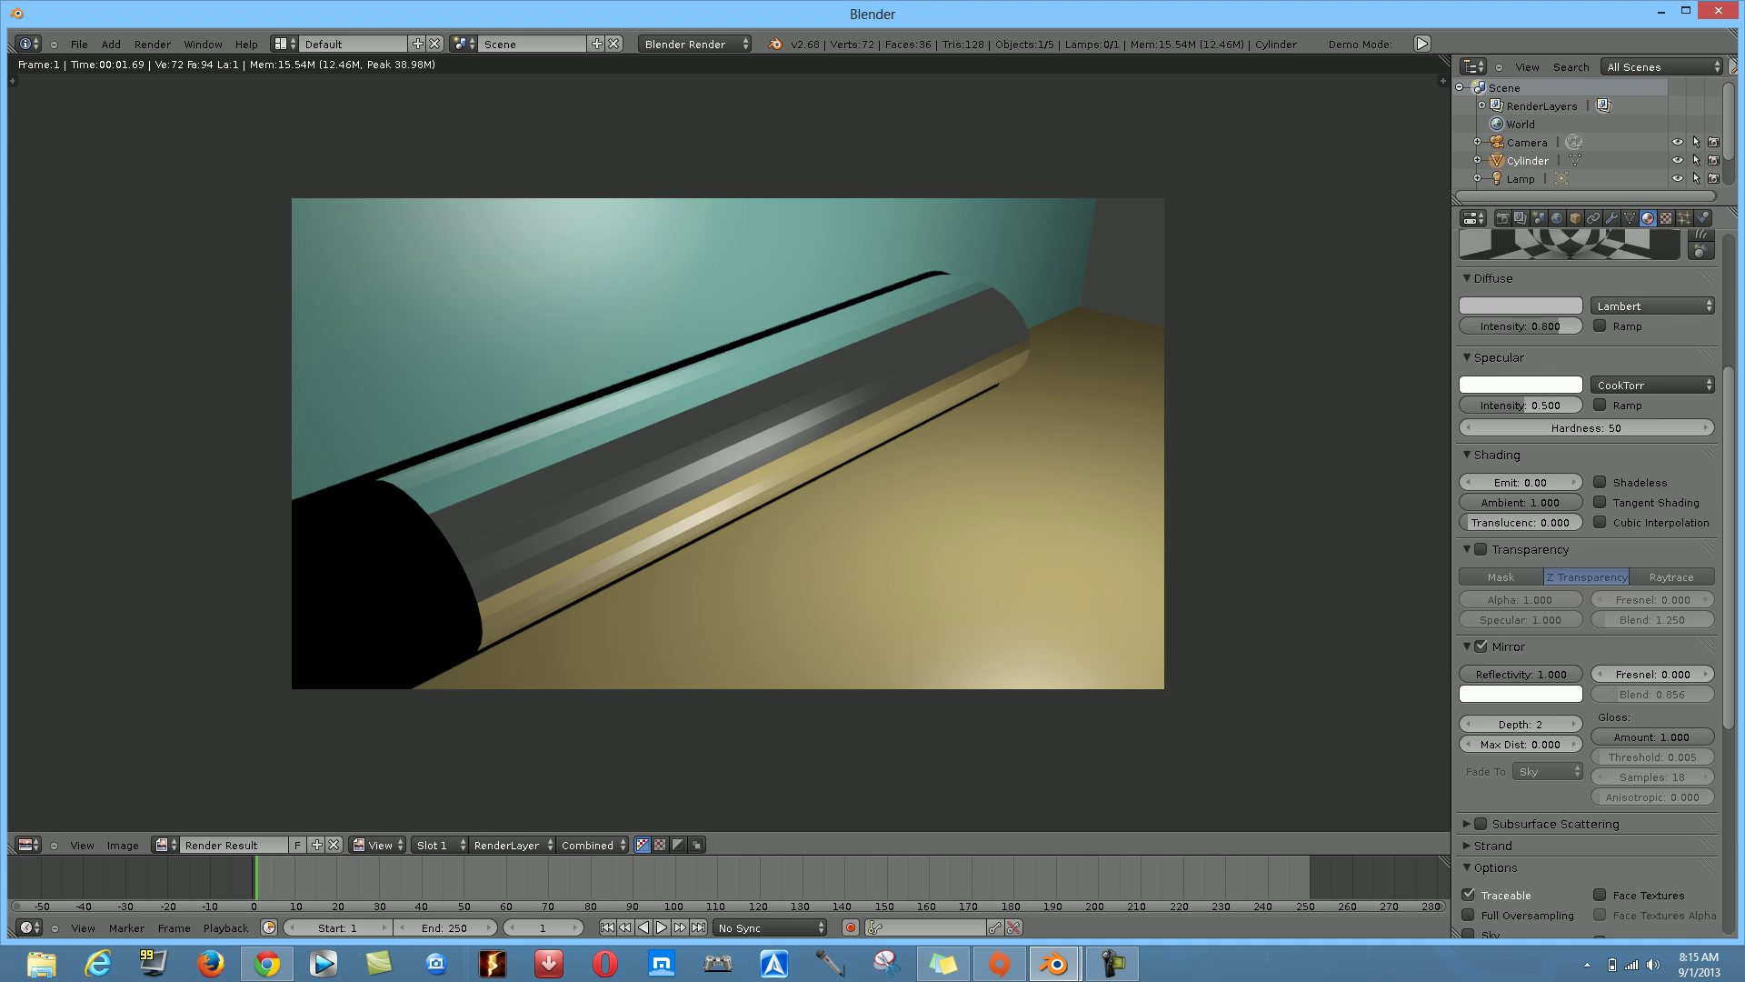
Switch the cylinder's diffuse shader to Oren-Nayar and raise its mirror Fresnel blend to about 1.941, checking the result with a render
left_click(1652, 306)
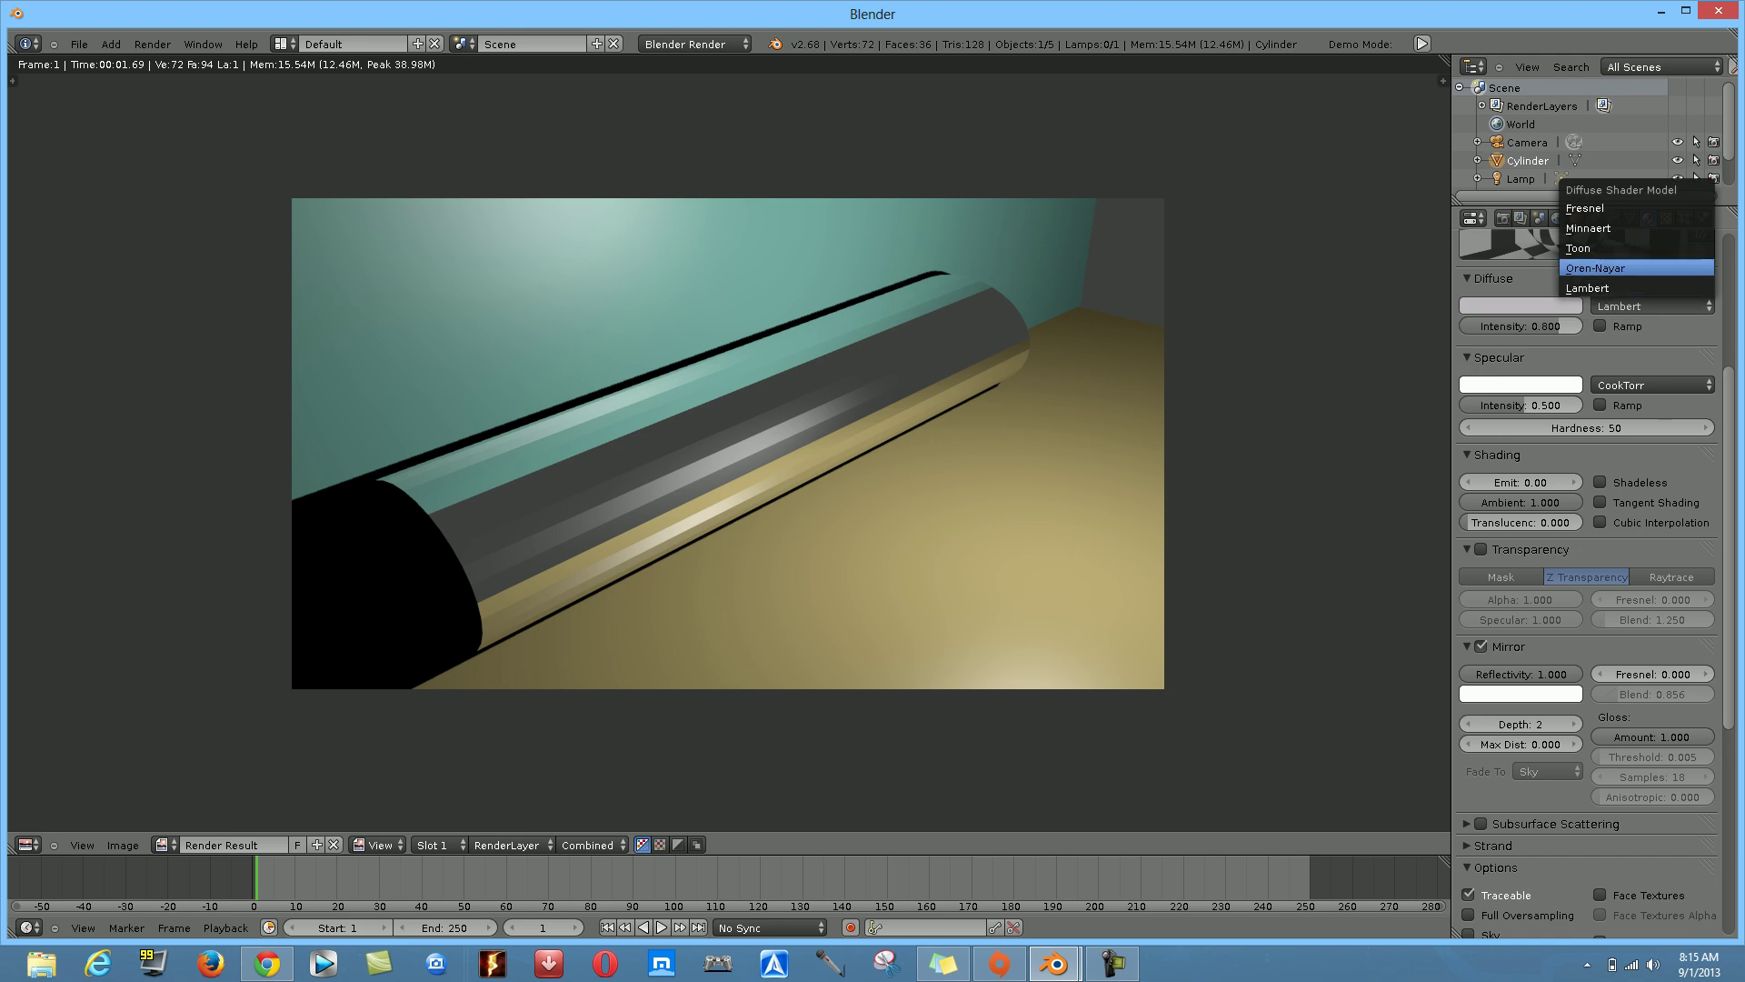
left_click(1609, 267)
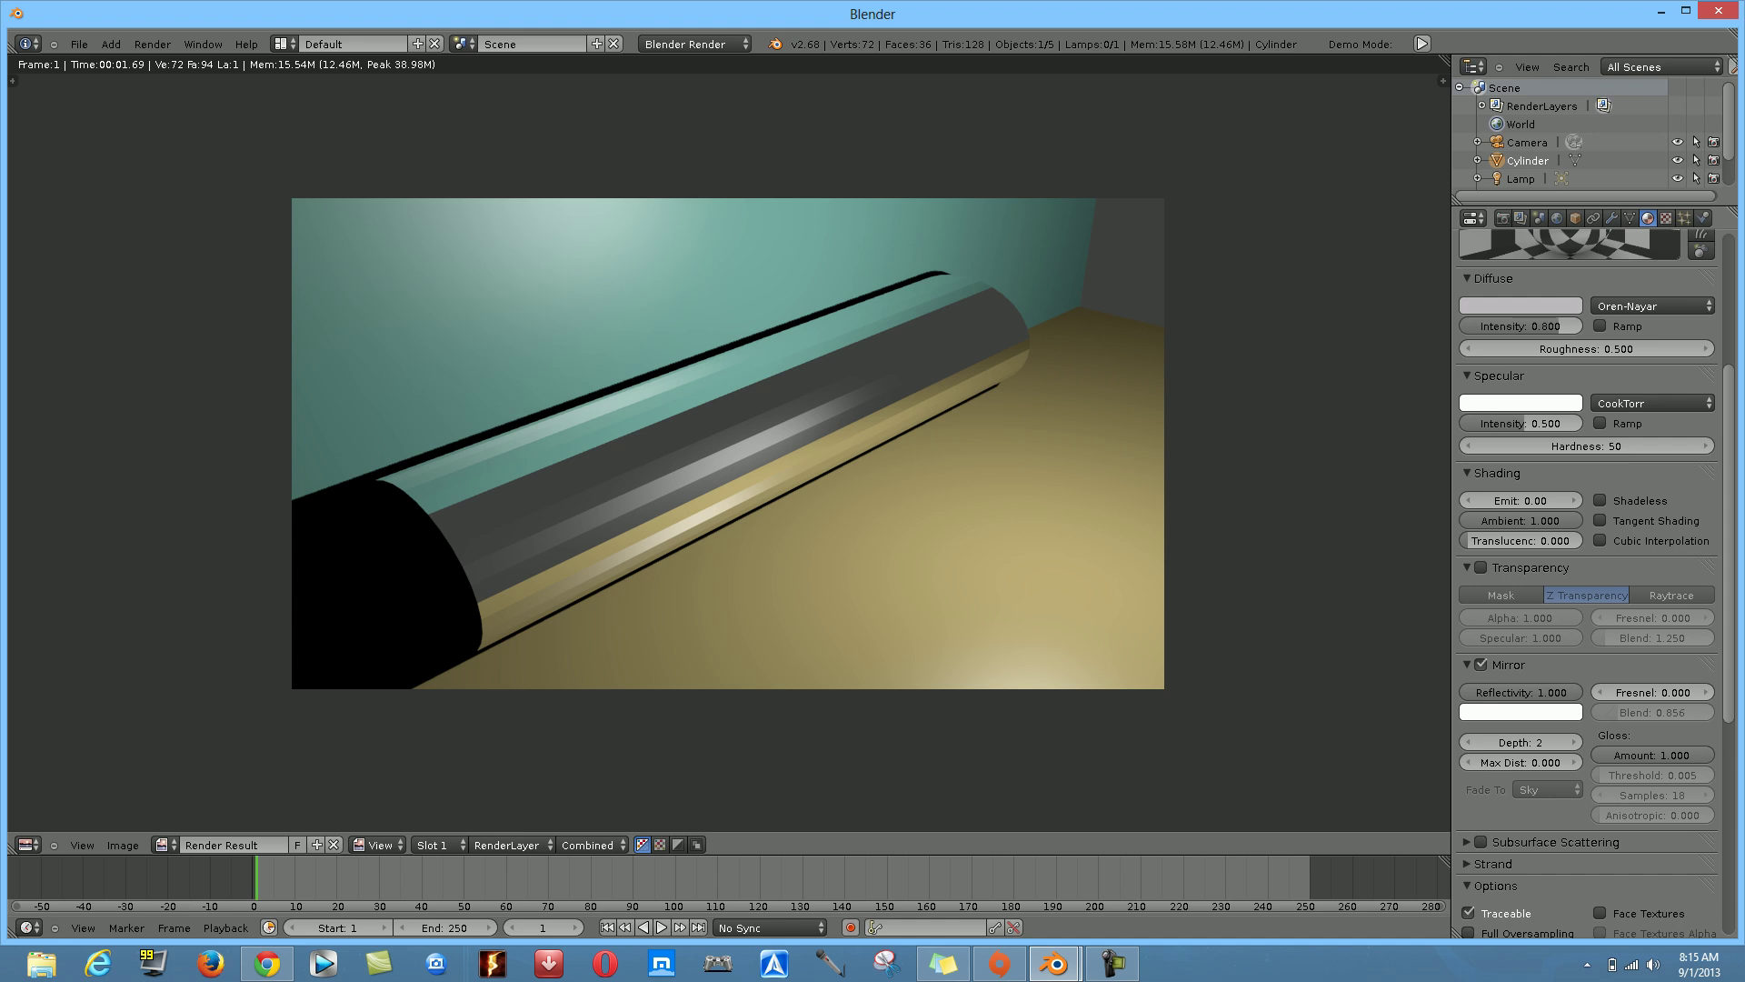
scroll(1587, 581, "up", 3)
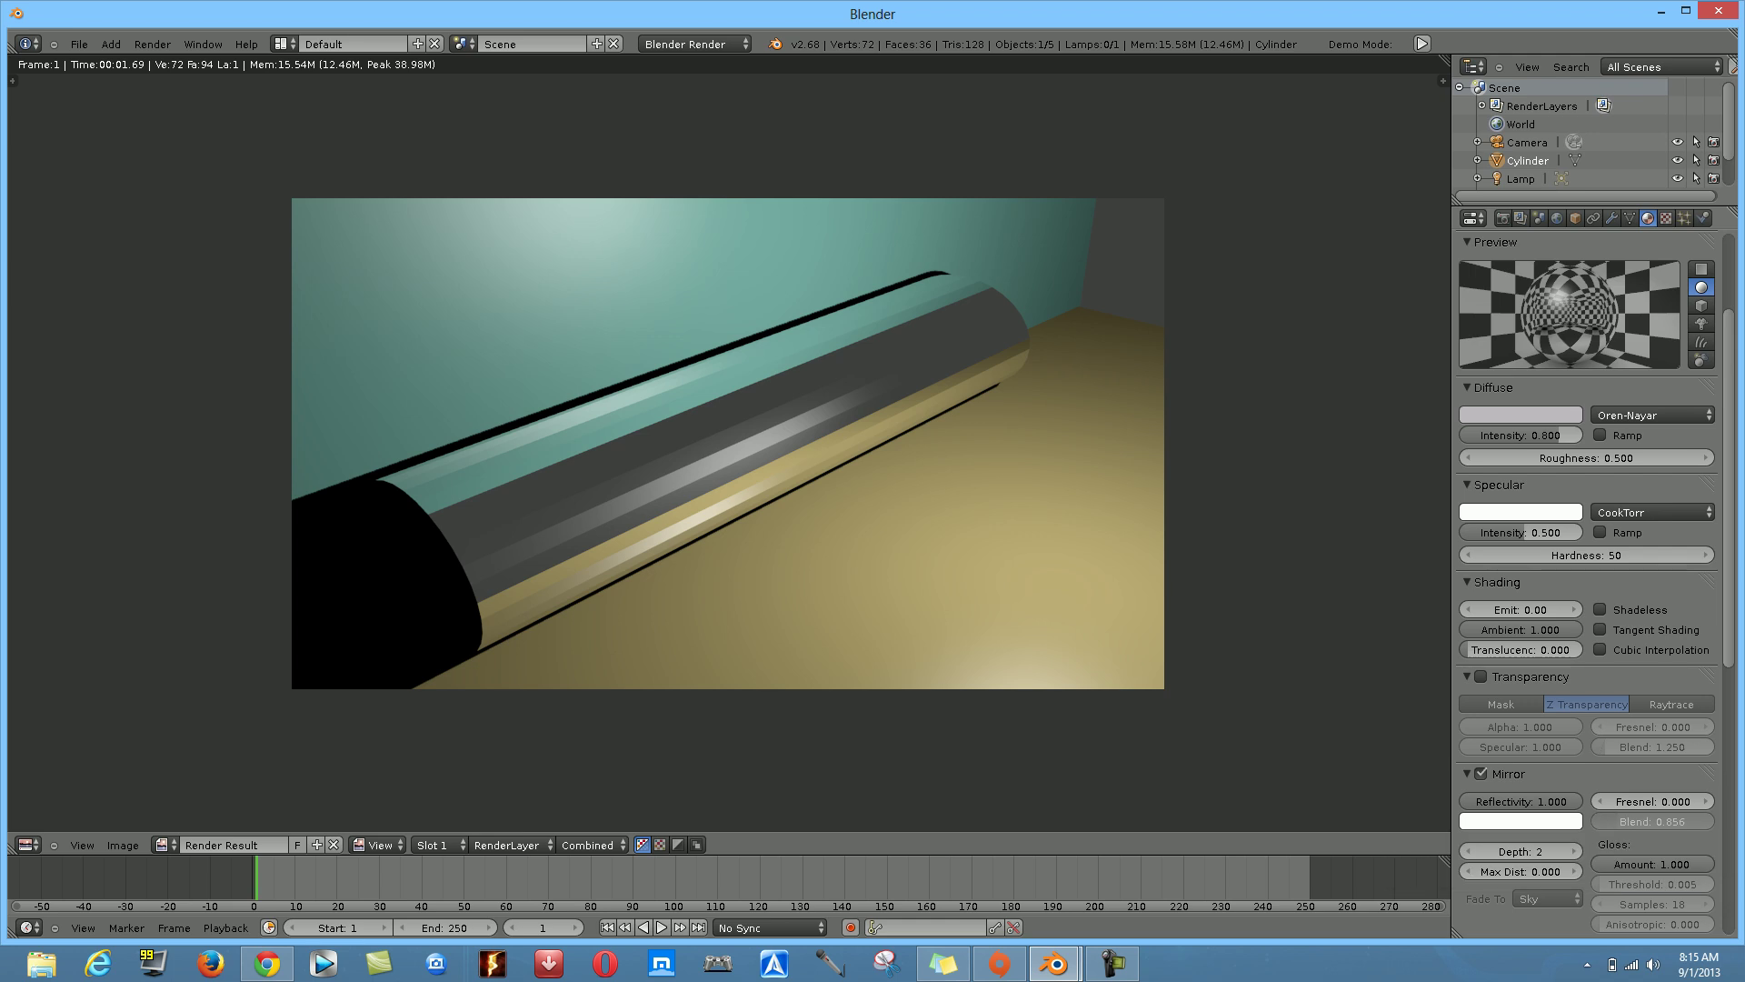
left_click_drag(1653, 821, 1699, 820)
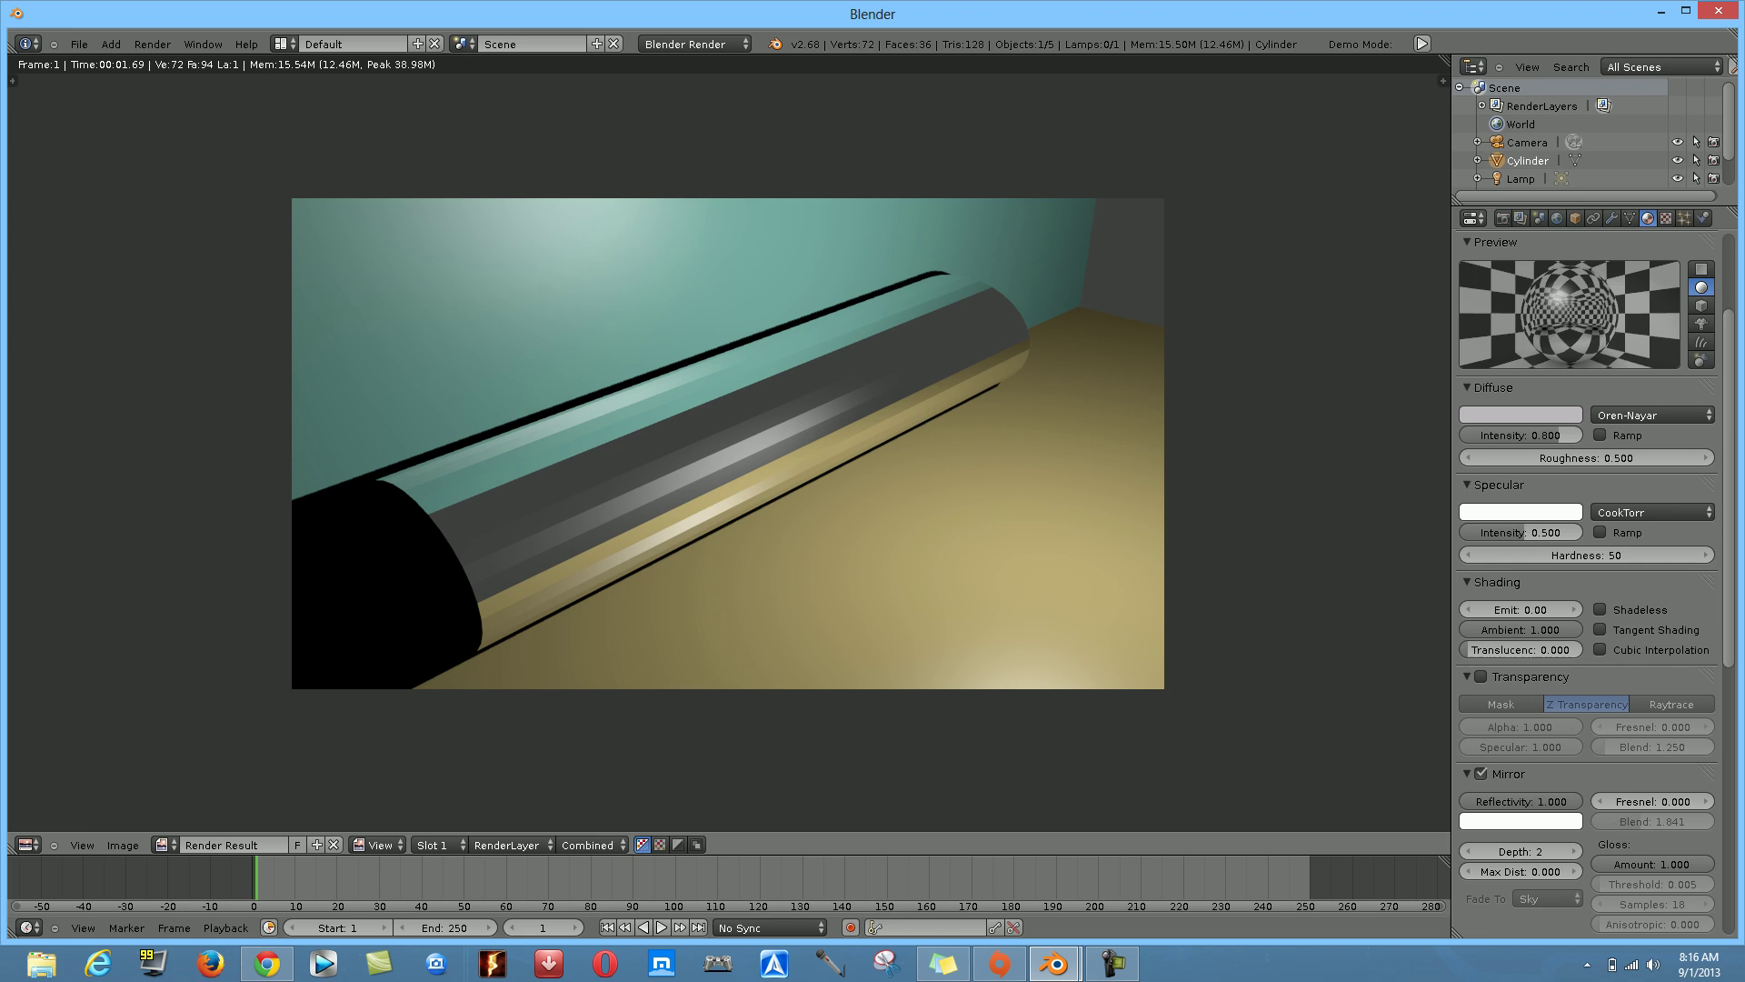
key("F12")
key("Escape")
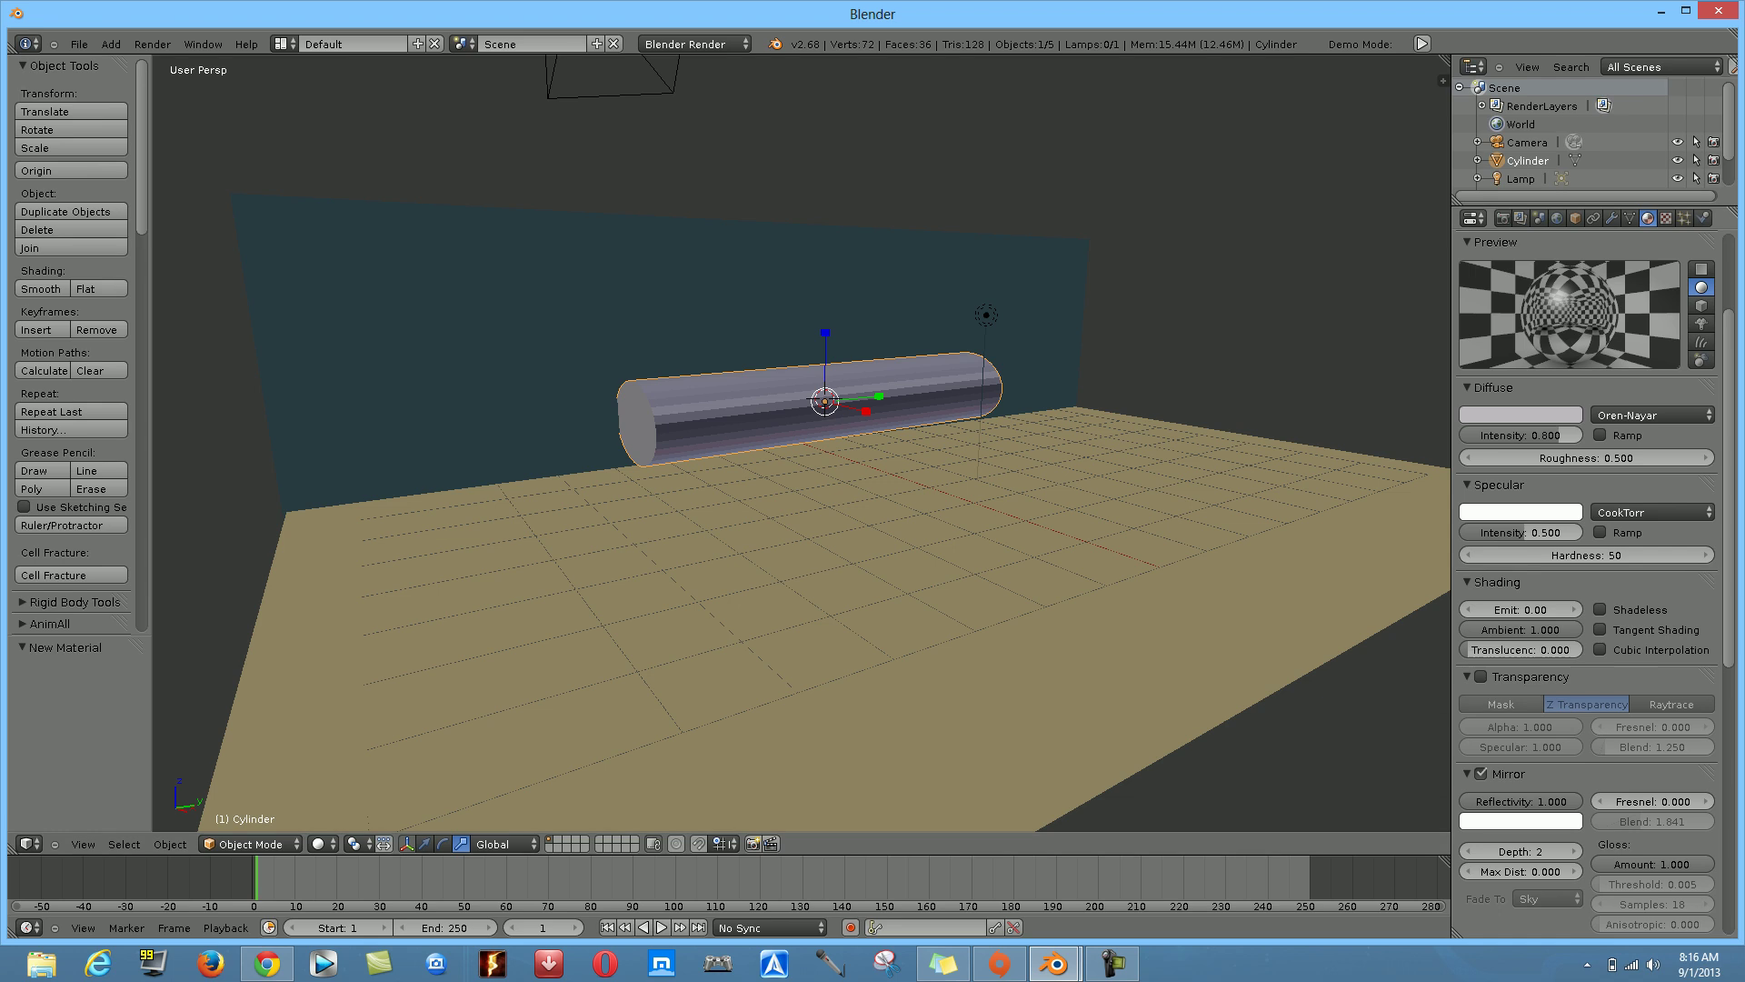
Darken the cylinder's mirror color to a dark grey of about 0.080 in R, G and B, and check it with a render
scroll(1546, 818, "down", 2)
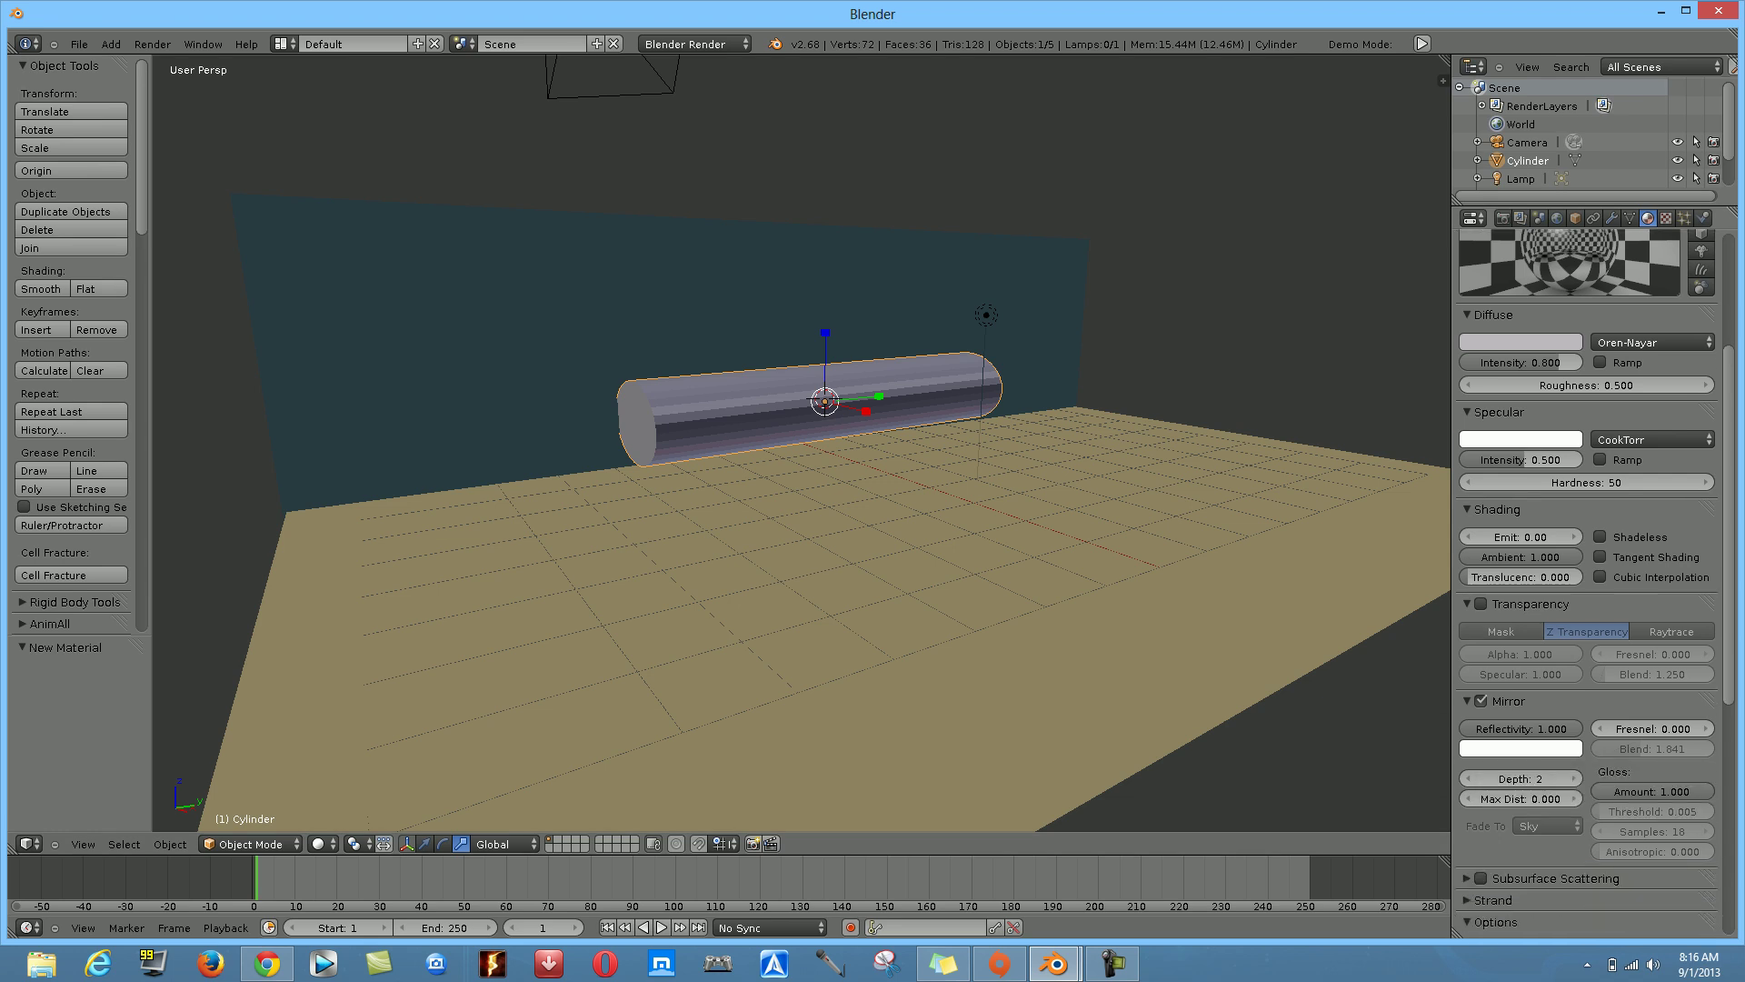
left_click(1521, 748)
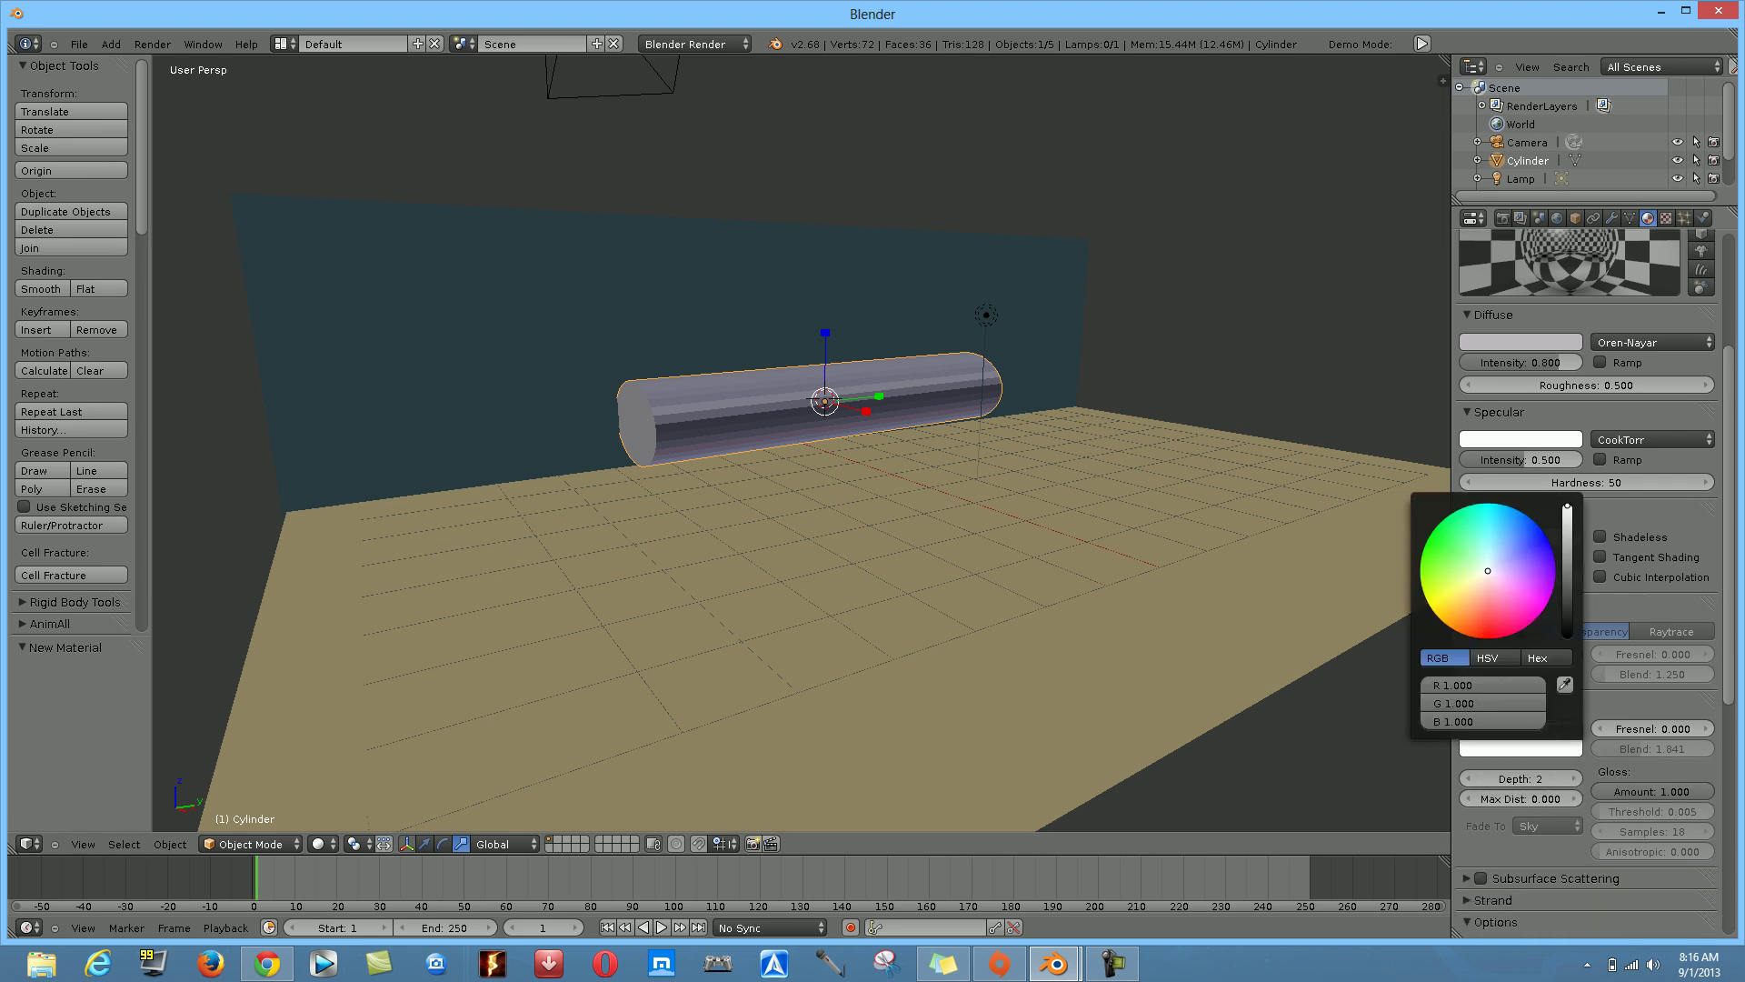
left_click_drag(1567, 506, 1567, 596)
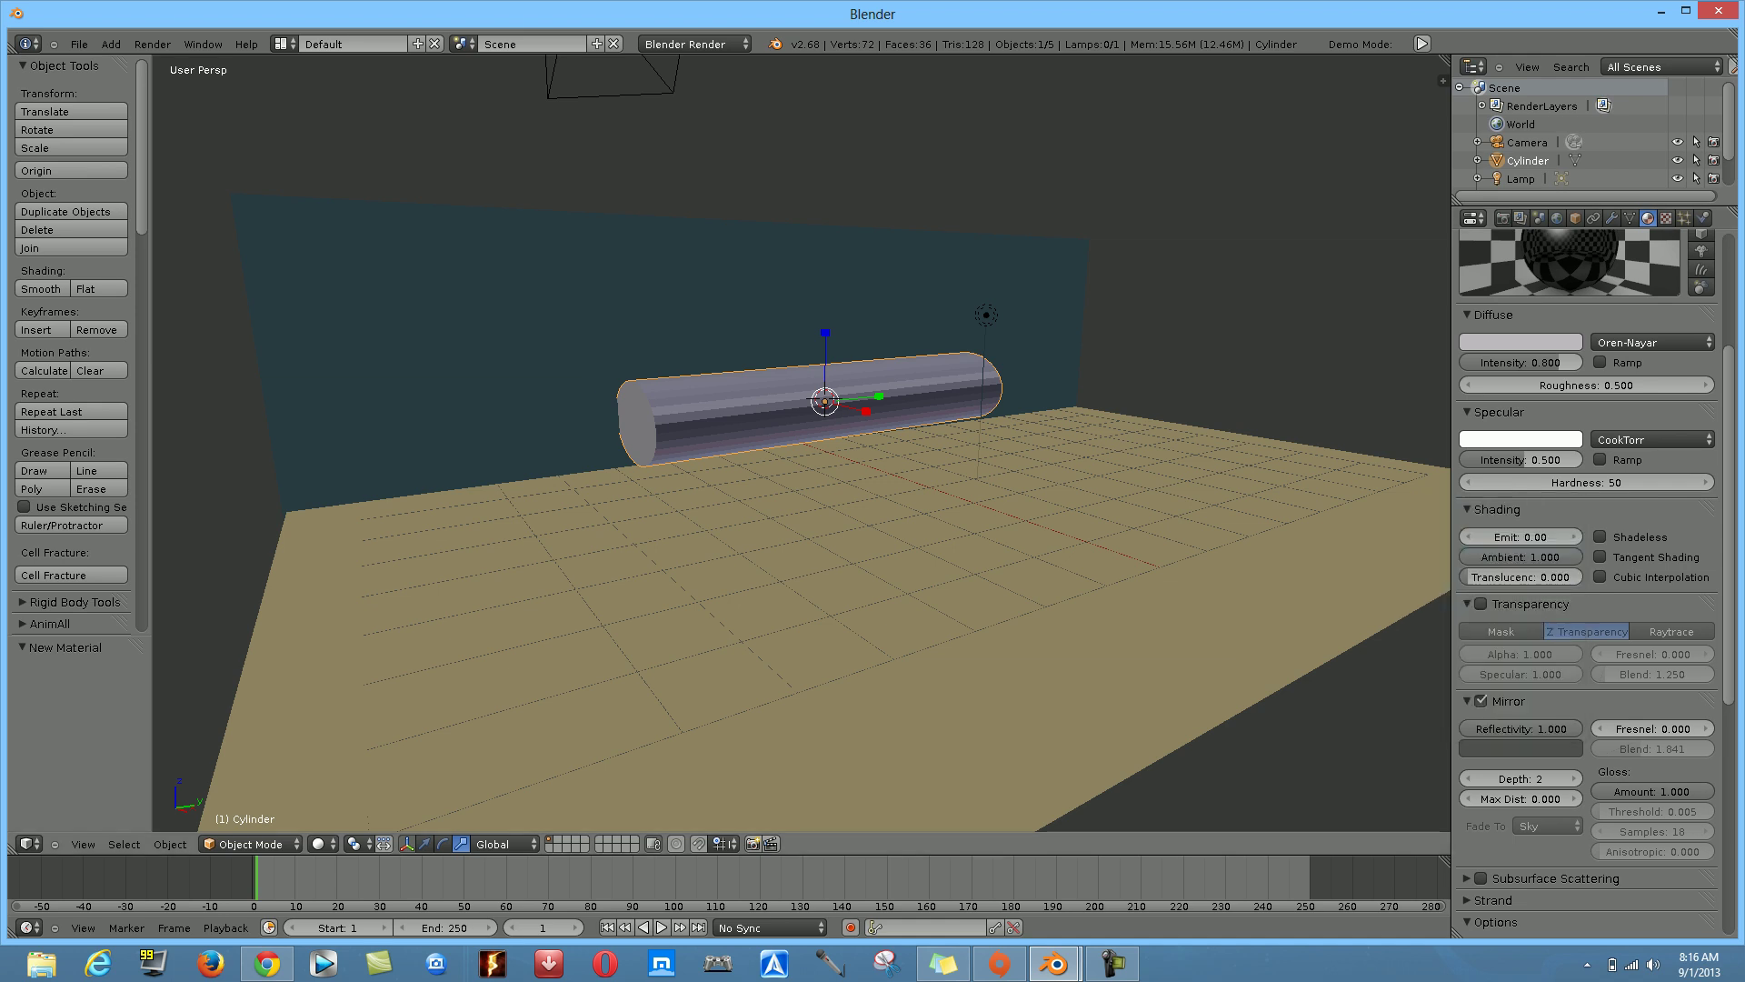
key("F12")
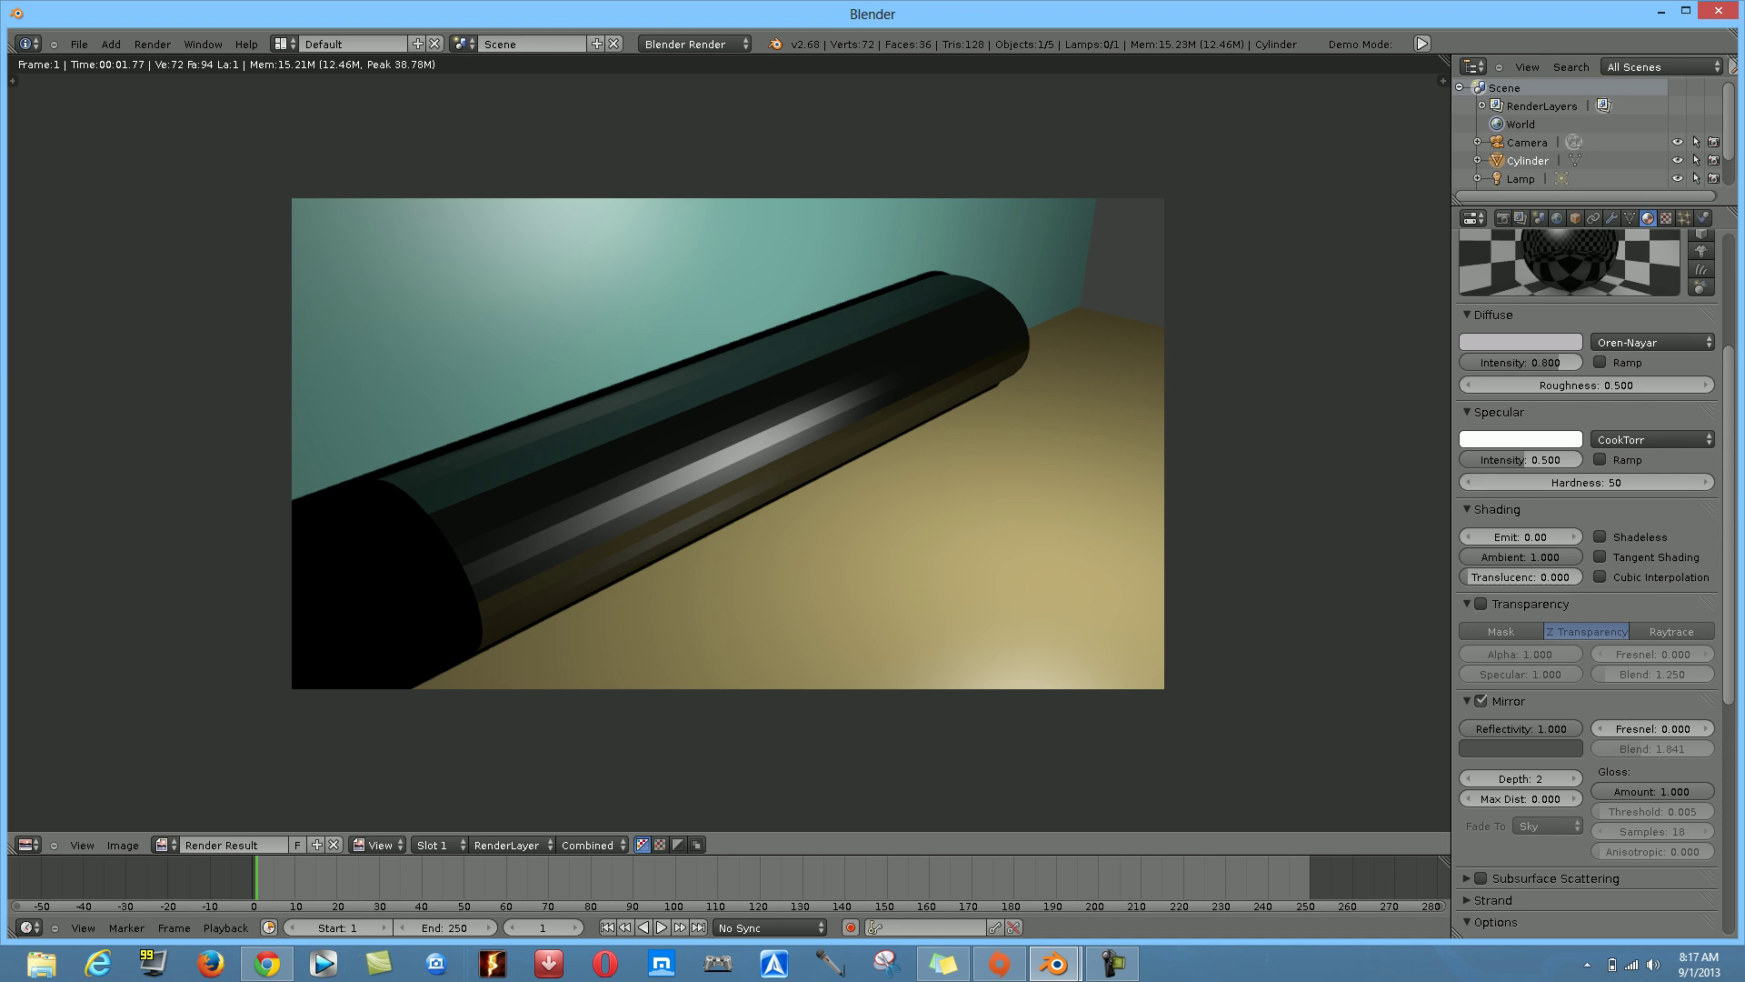
key("Escape")
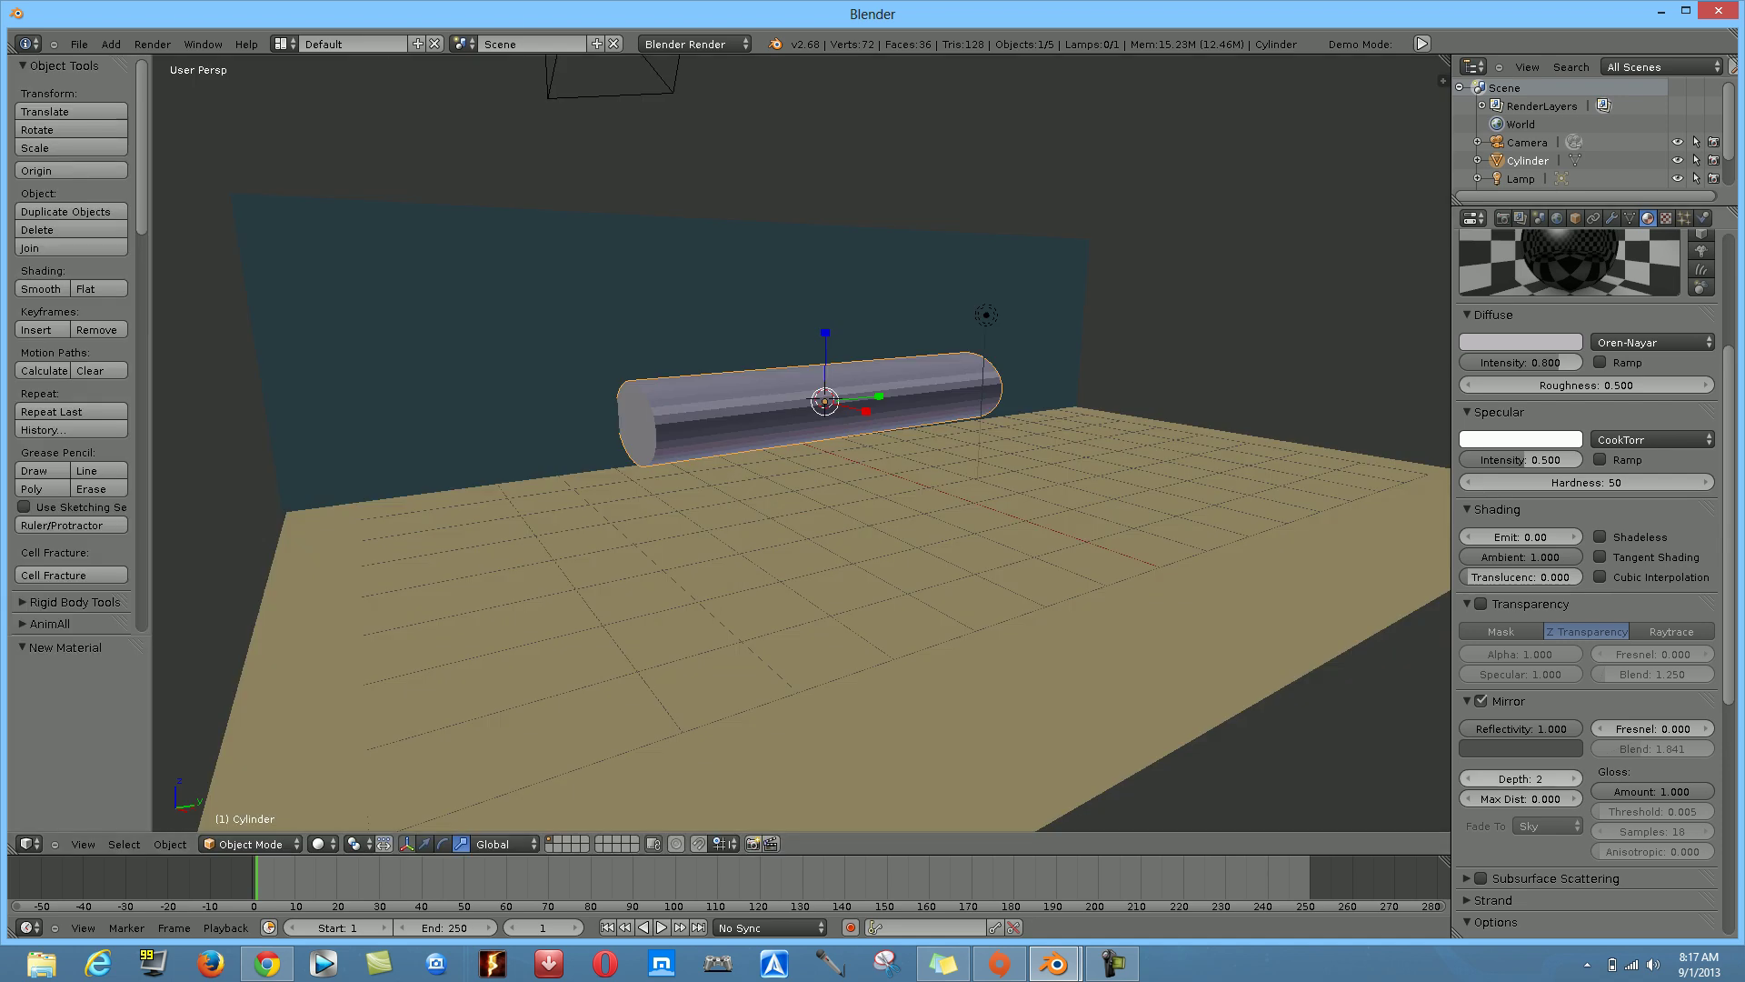
Set the cylinder's specular intensity to 1.000 and lighten its mirror color to a neutral grey of about 0.35 in R, G and B
left_click_drag(1521, 459, 1581, 459)
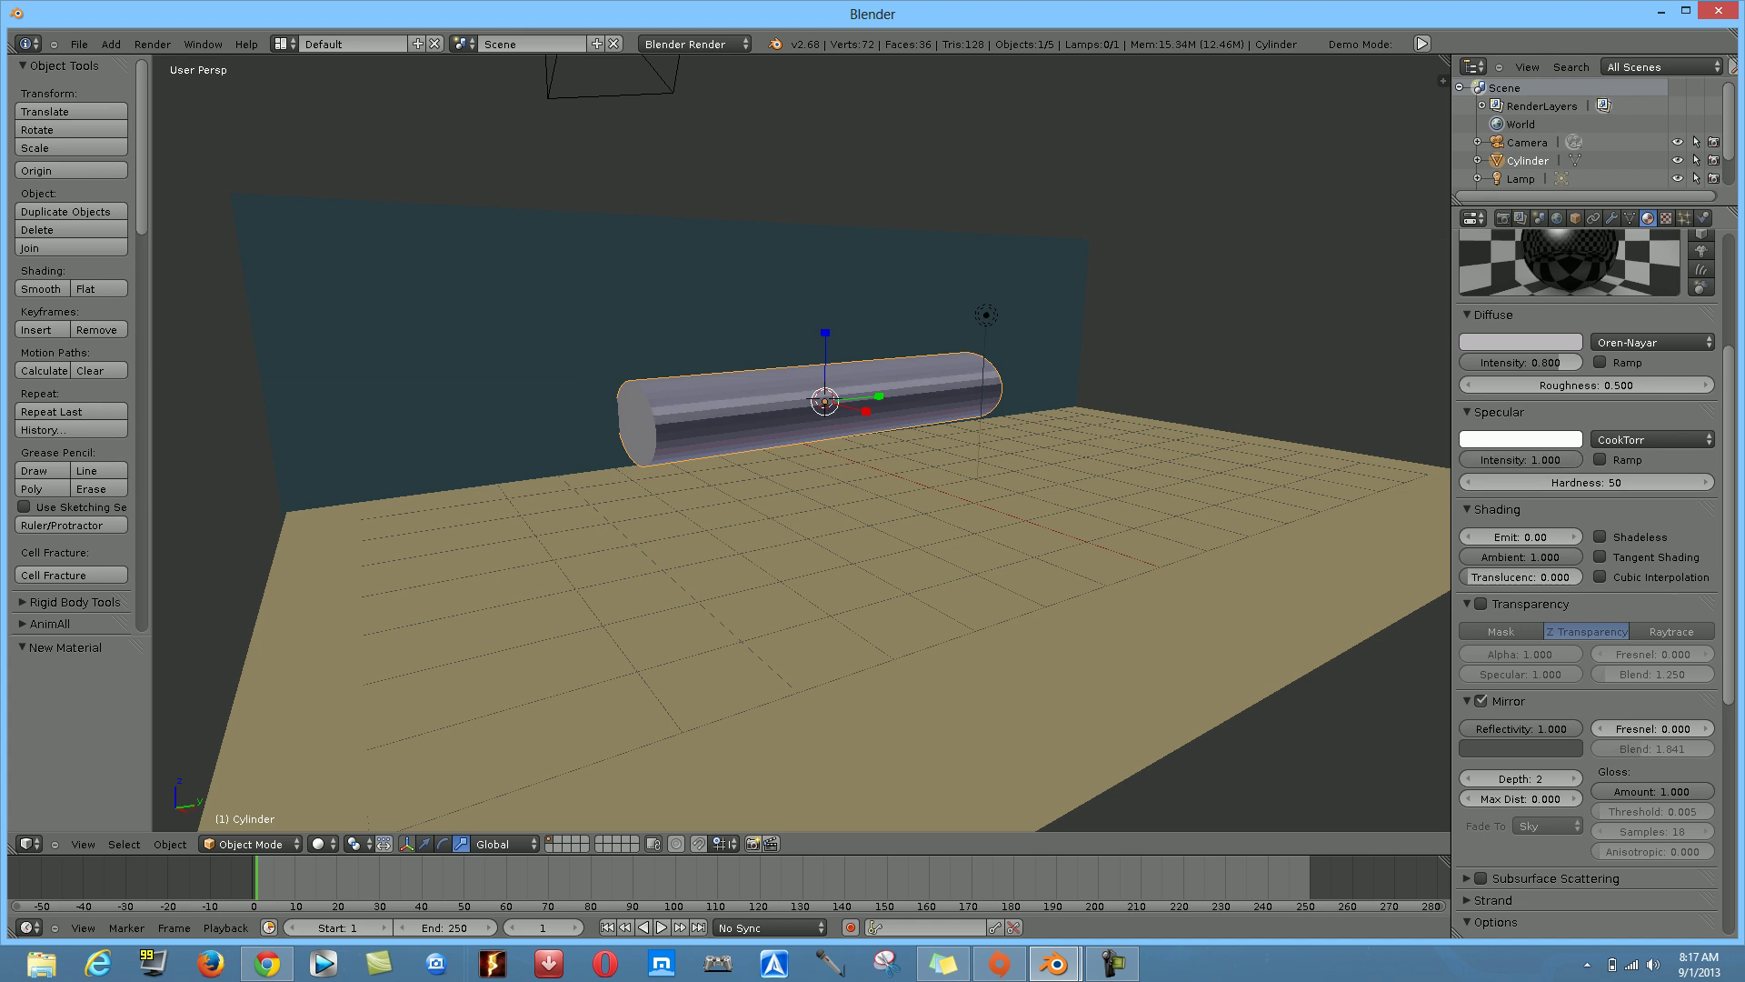
left_click(1521, 748)
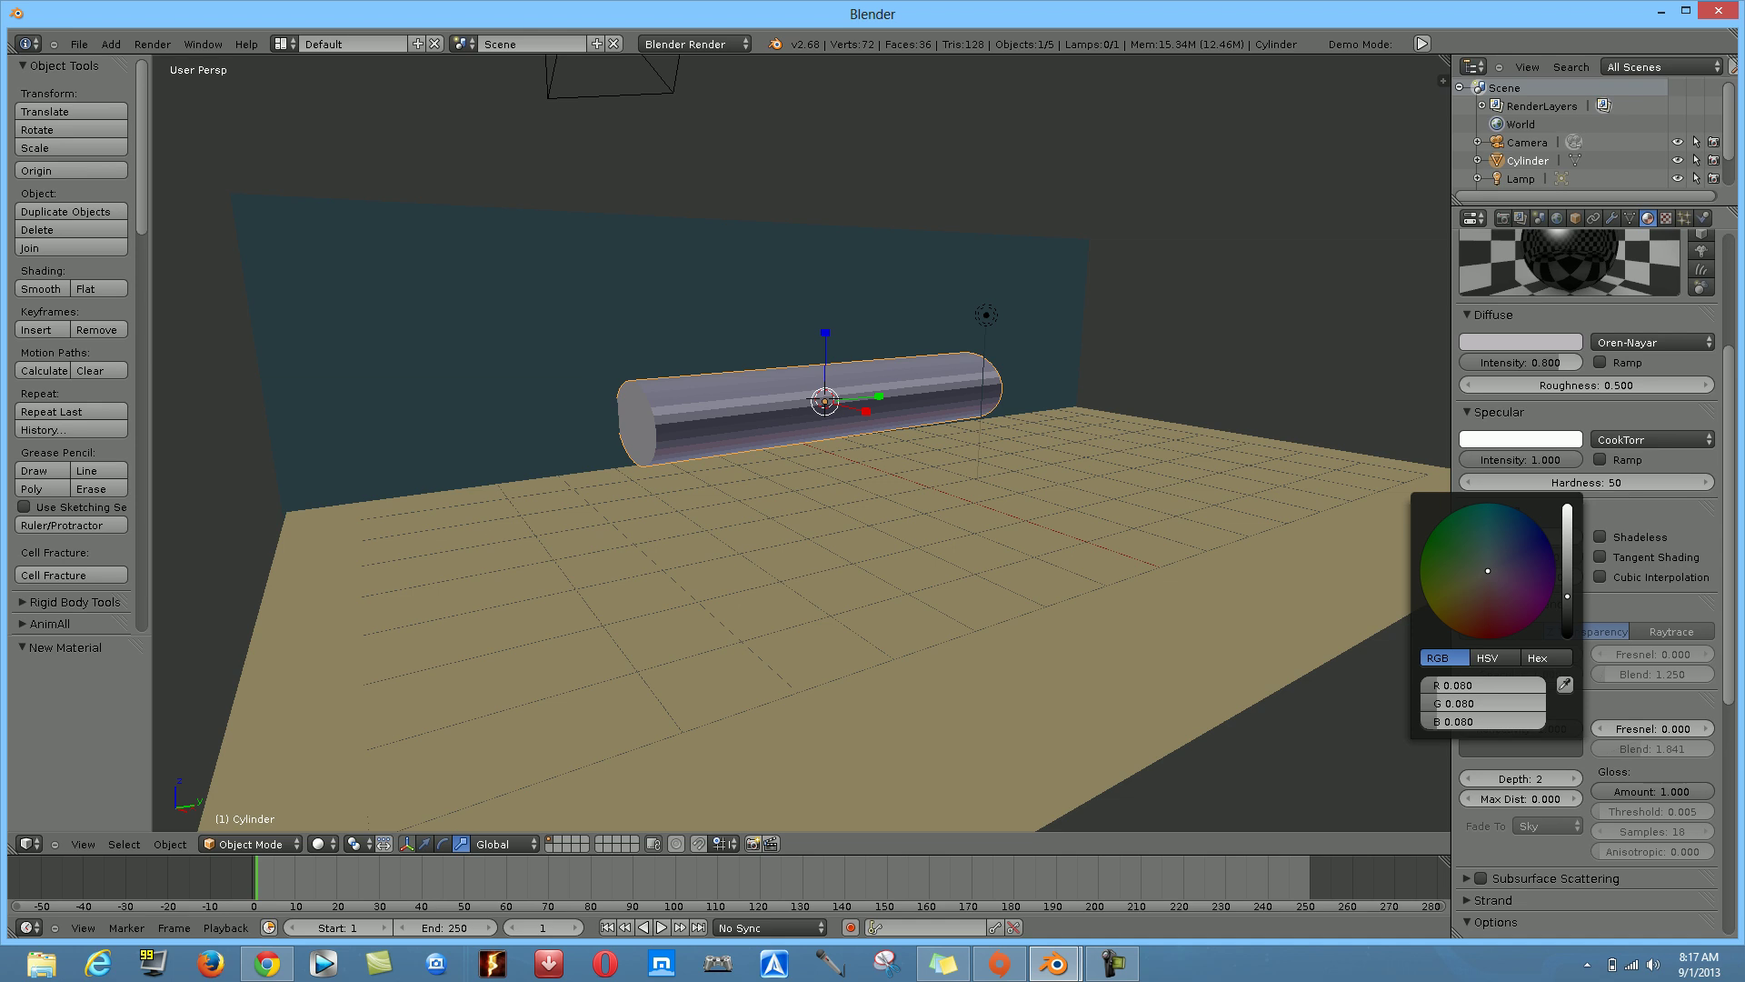
scroll(1488, 571, "up", 2)
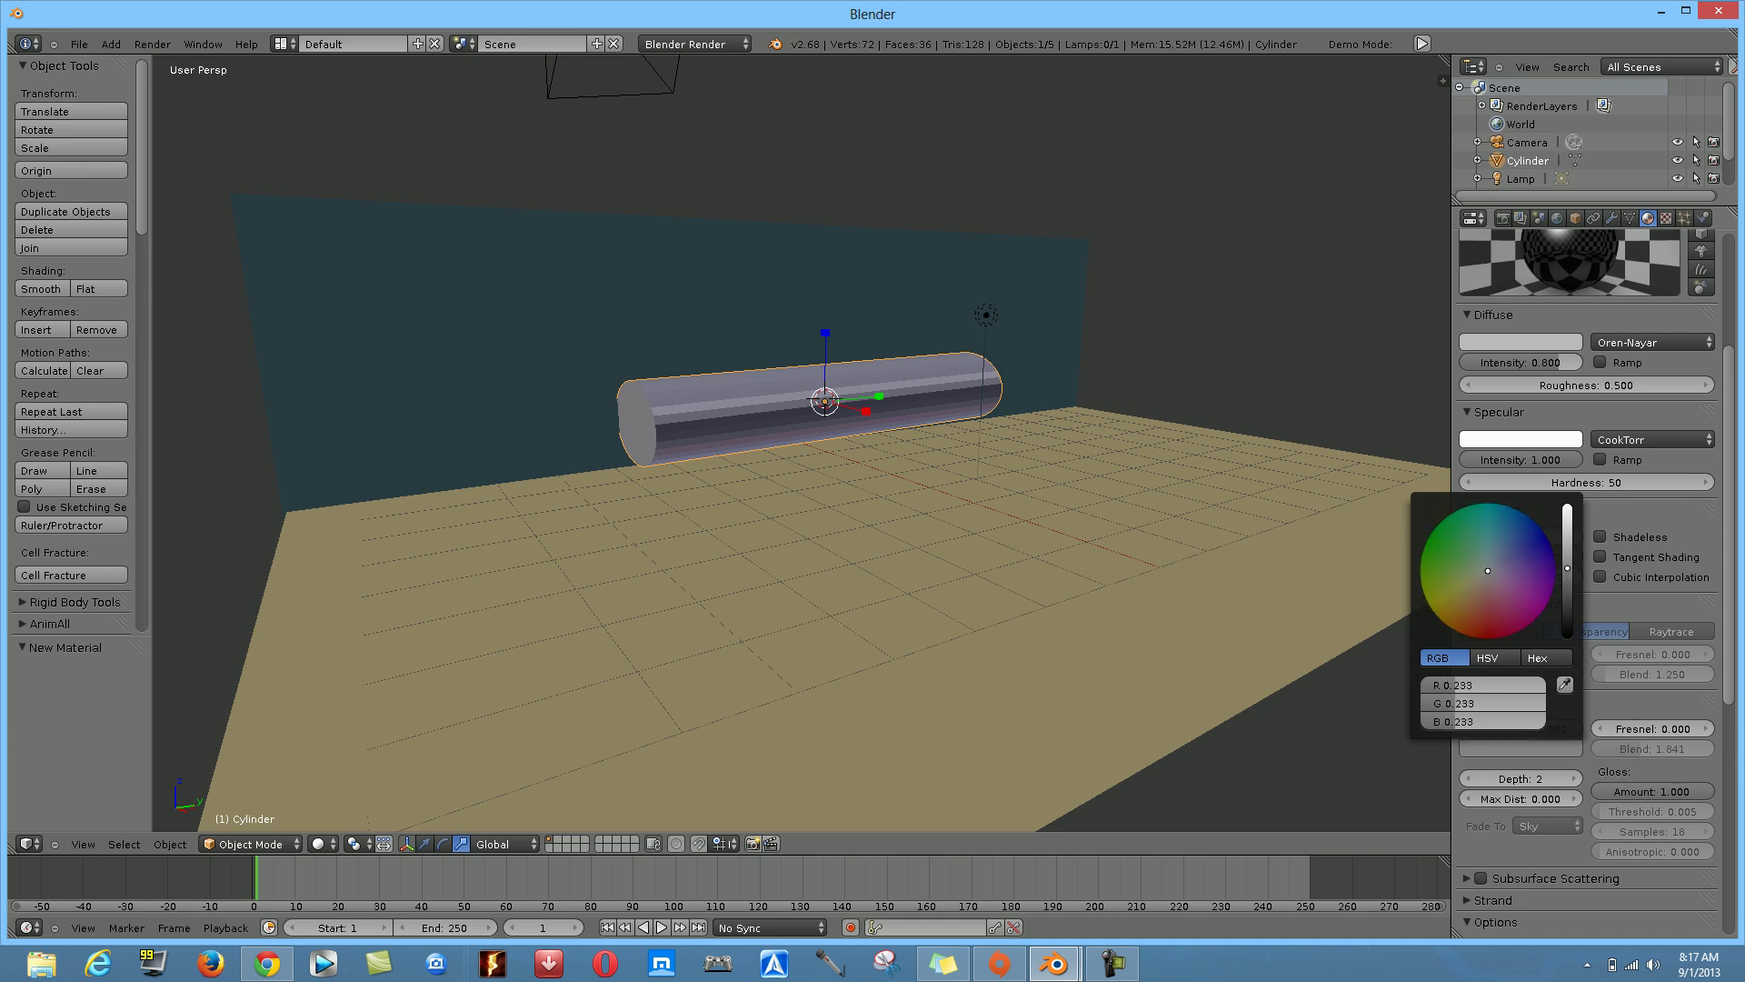
scroll(1488, 570, "up", 2)
scroll(1487, 571, "up", 1)
scroll(1487, 571, "up", 2)
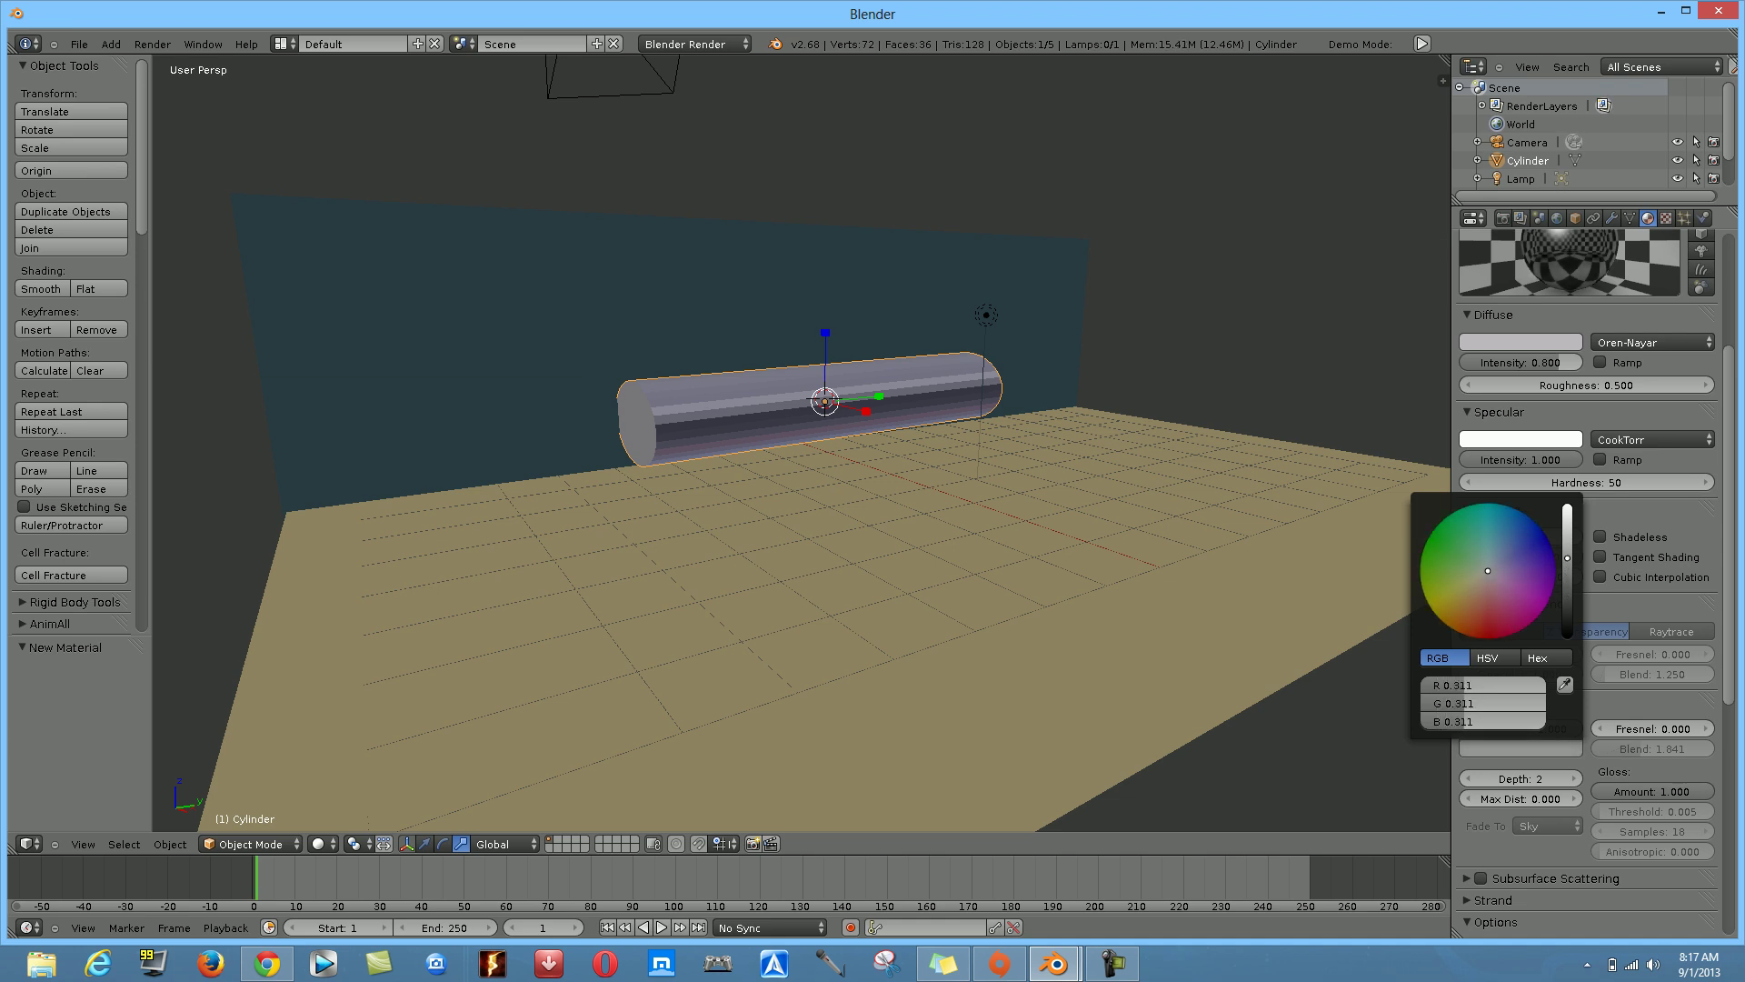
scroll(1488, 570, "up", 2)
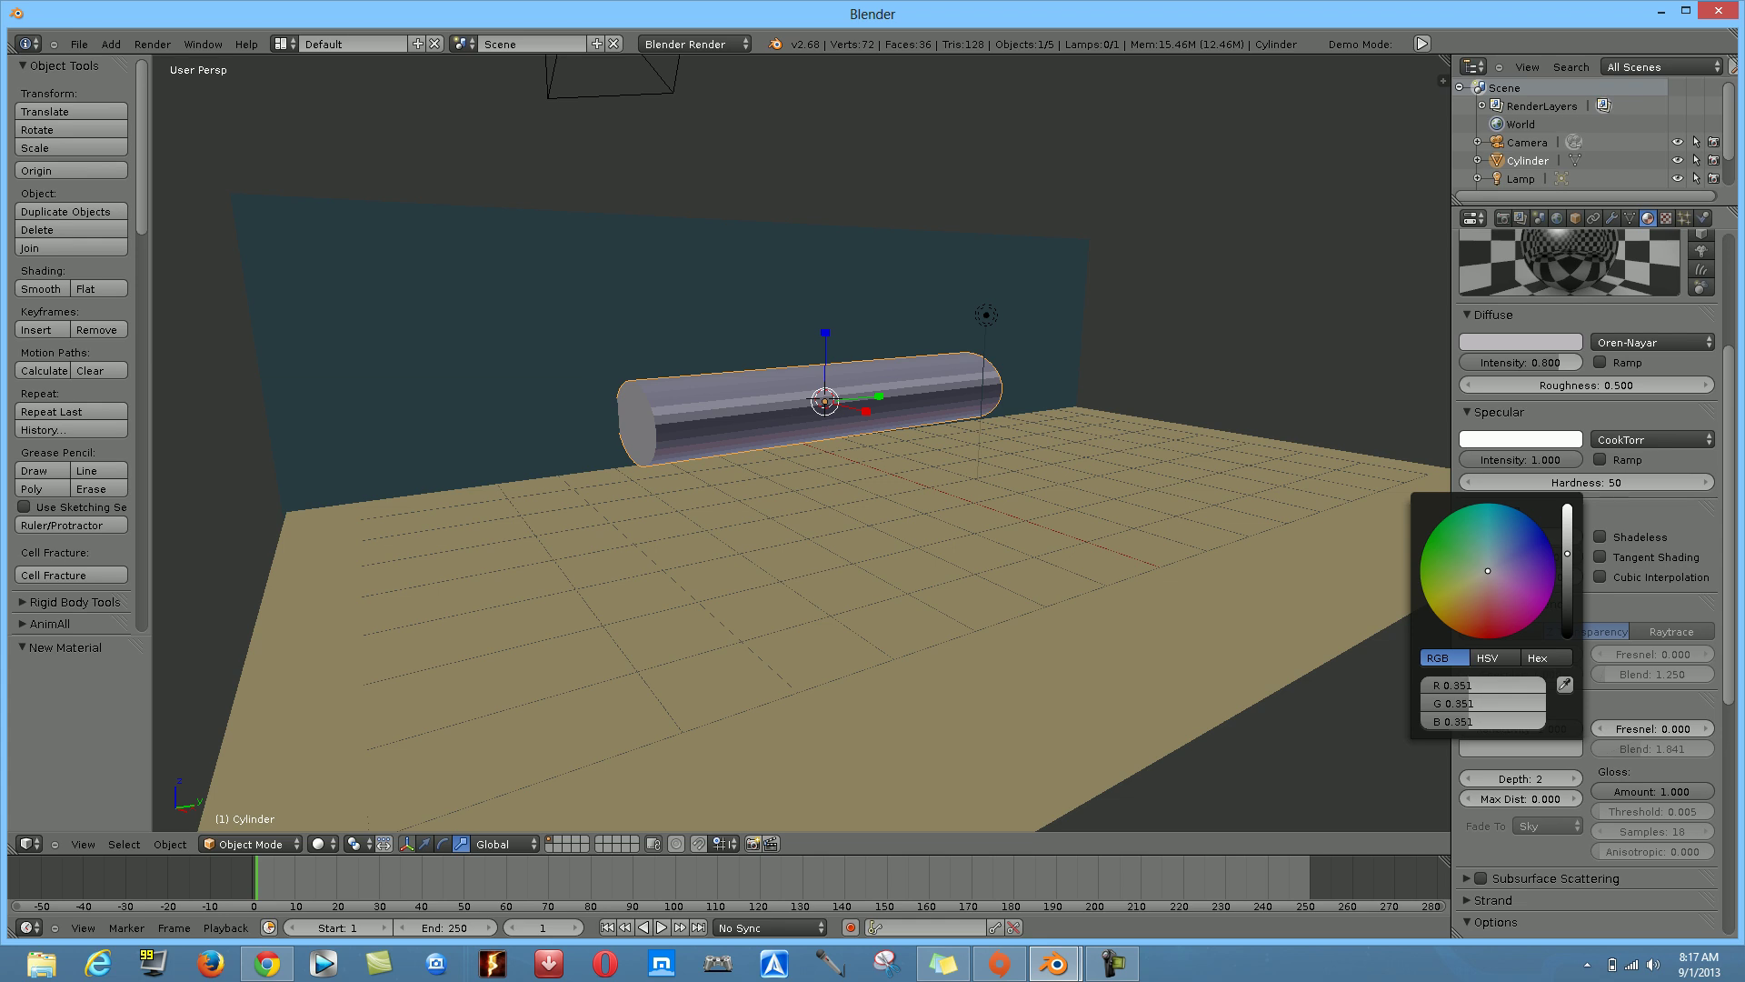
scroll(1488, 571, "up", 1)
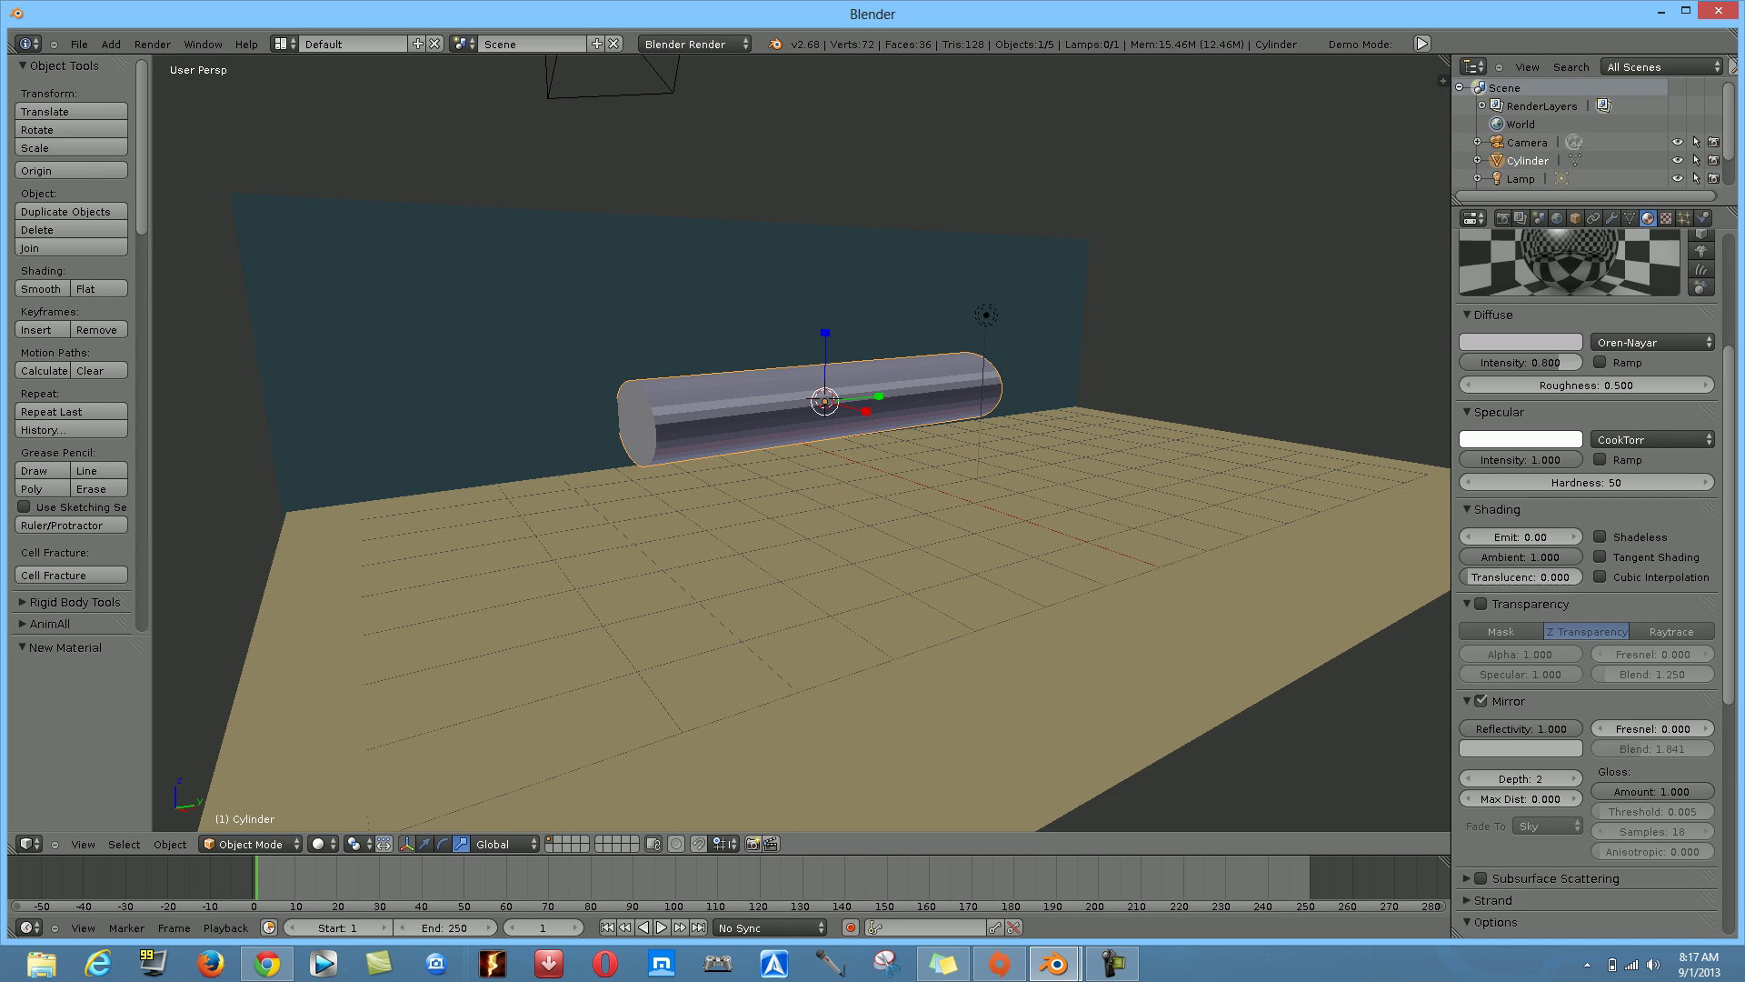
Render the scene twice to check the cylinder's stronger highlight and grey mirror reflections
key("F12")
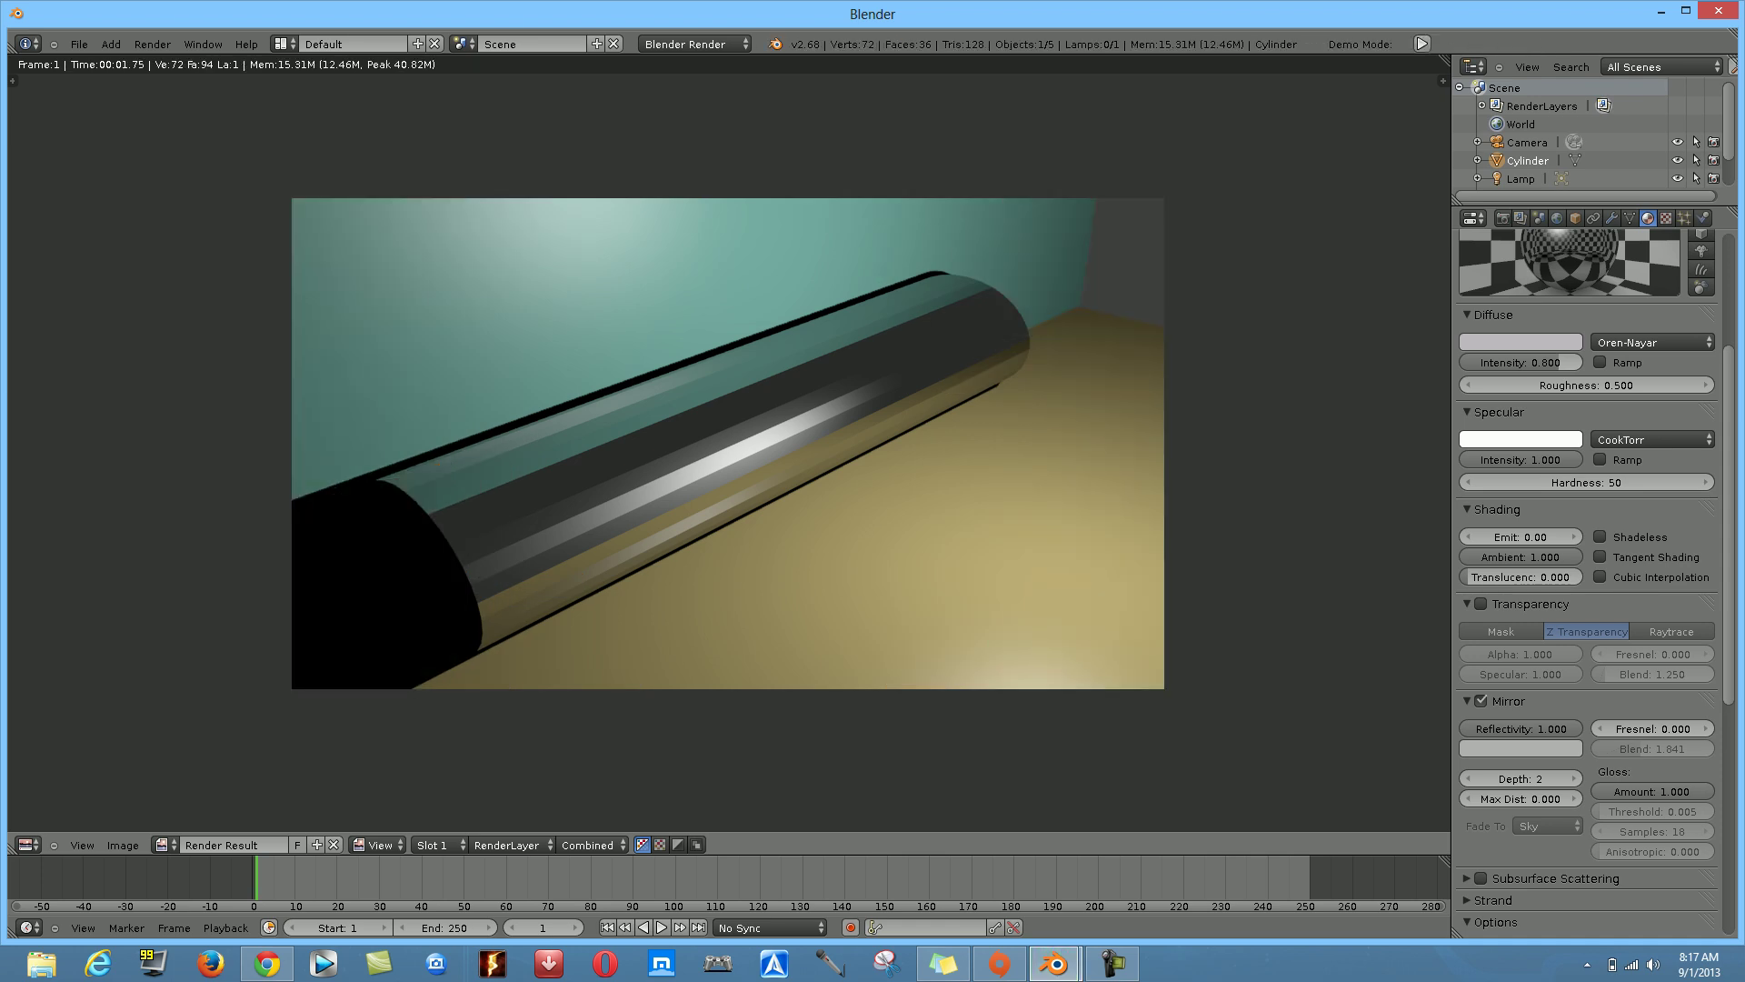
key("Escape")
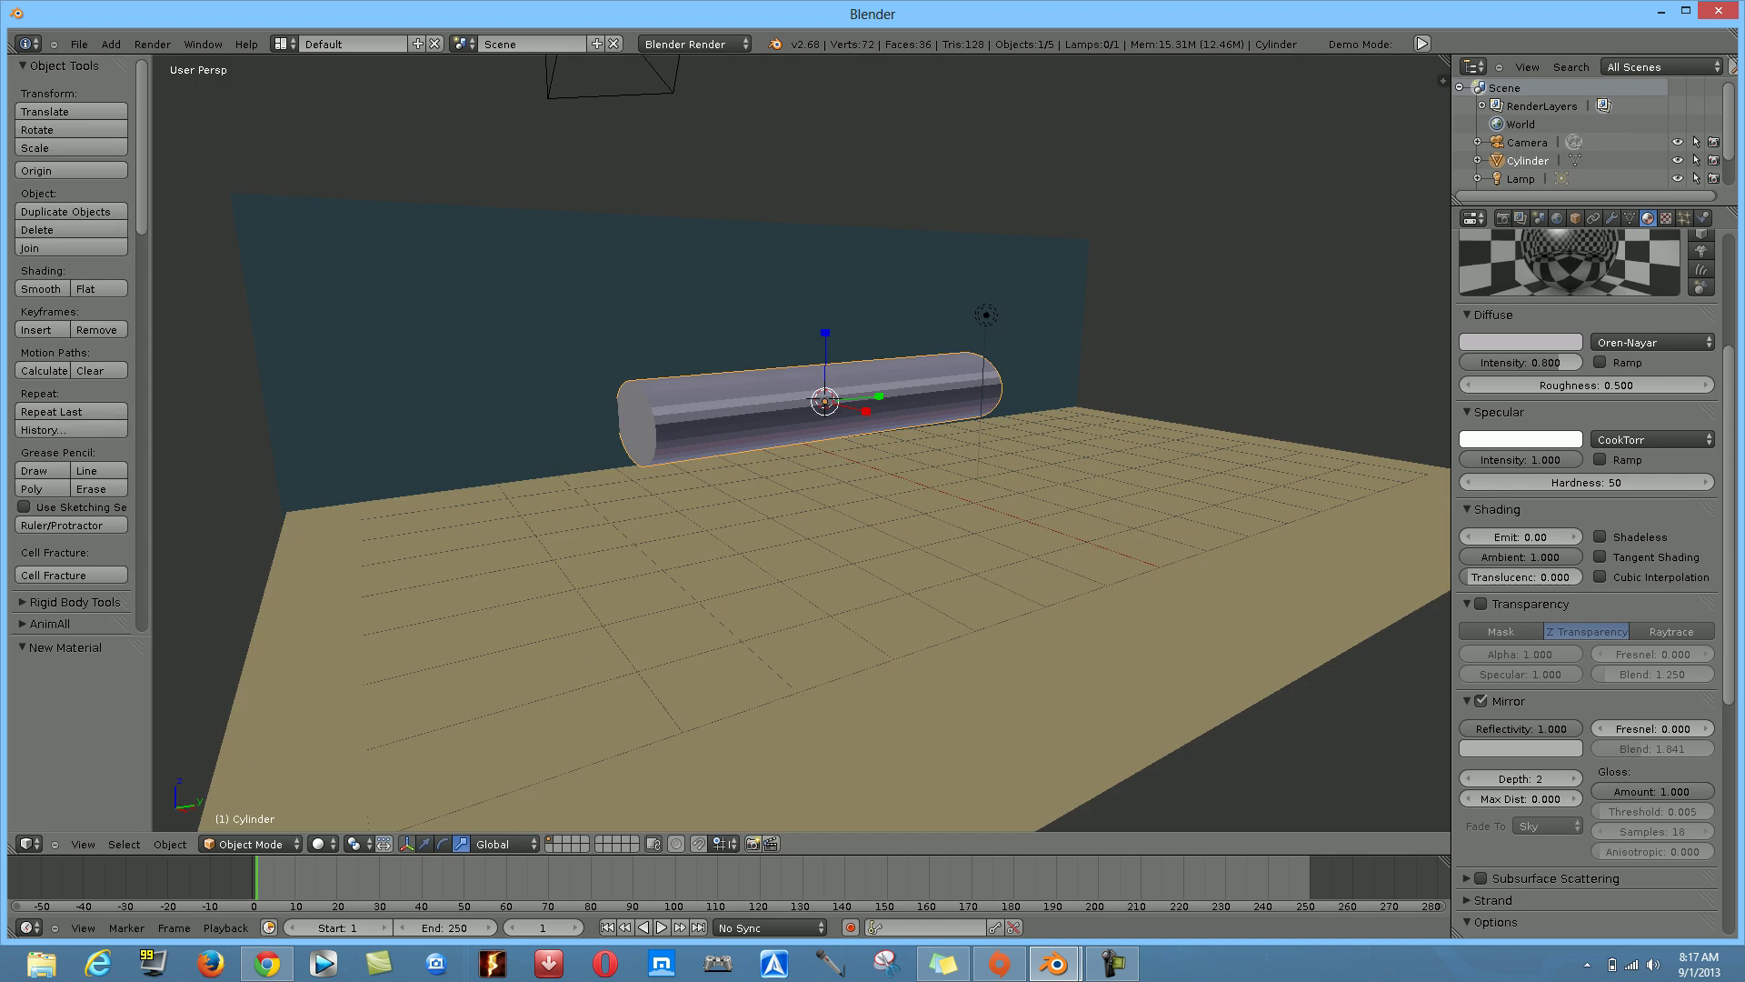
key("F12")
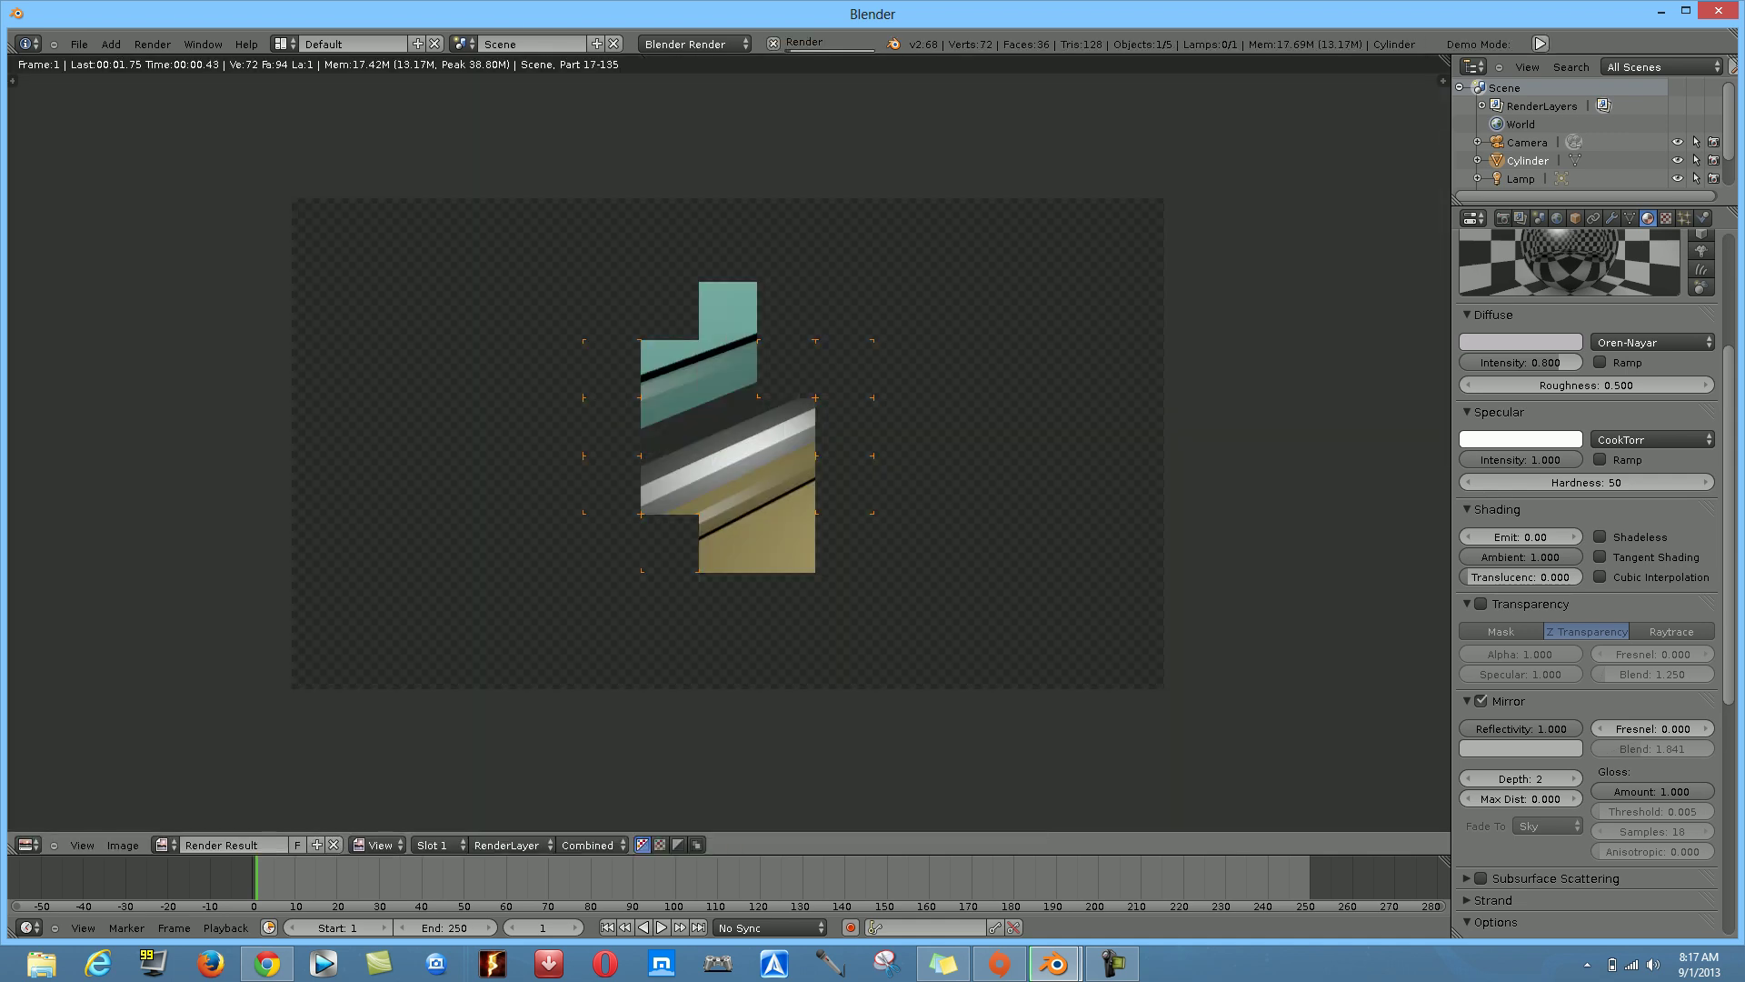